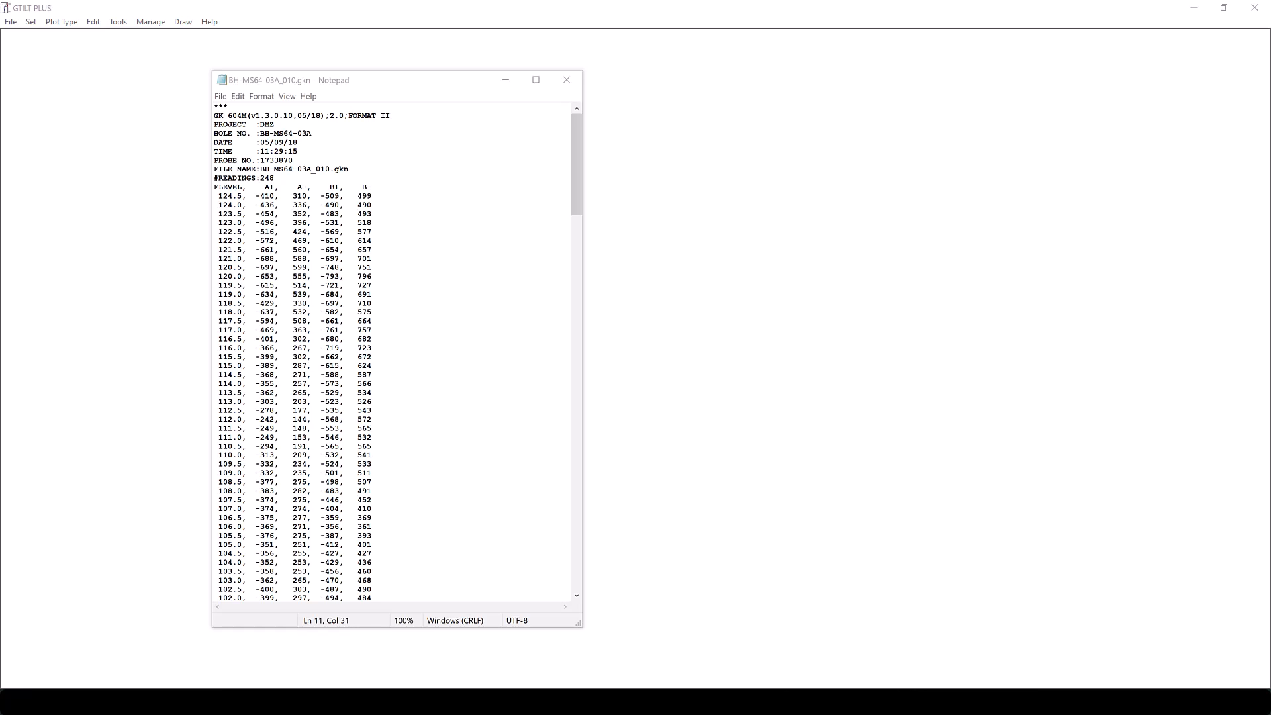
# Move the Notepad window with the raw GKN readings out of the way and start a new empty inclinometer file
pyautogui.moveTo(437, 76); pyautogui.dragTo(434, 87)
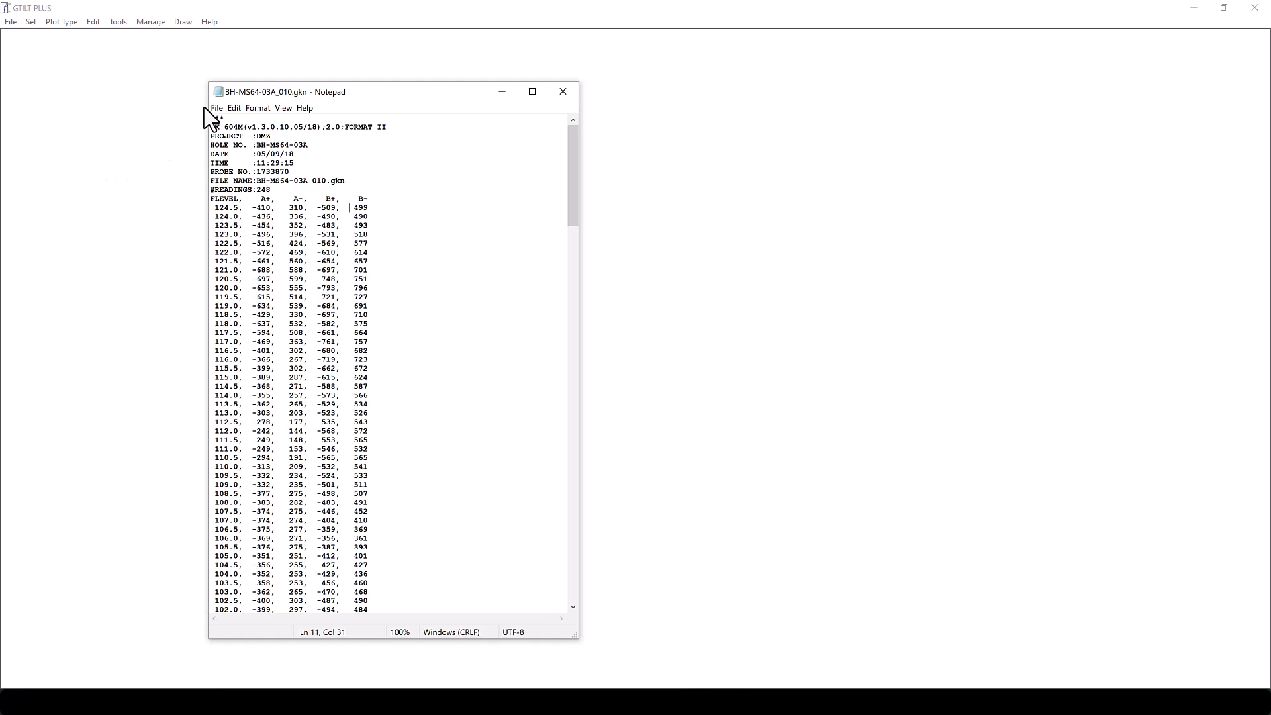
pyautogui.moveTo(416, 112); pyautogui.dragTo(53, 130)
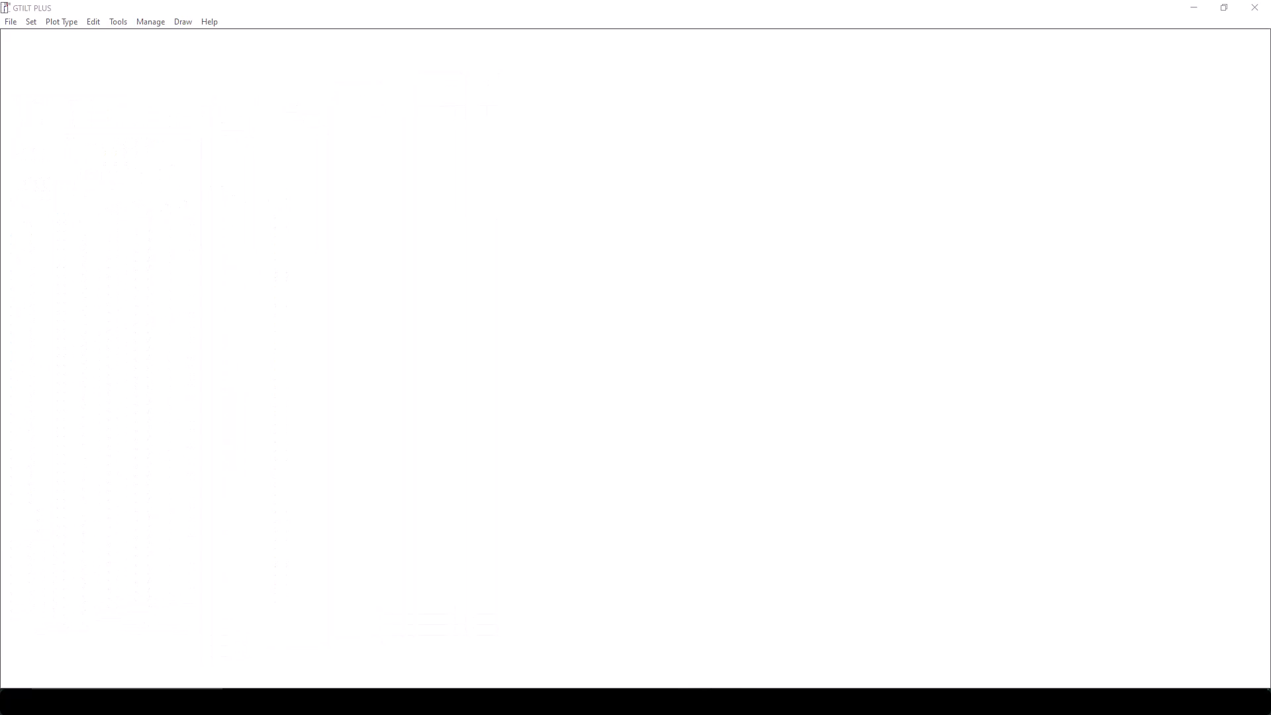
pyautogui.click(12, 22)
pyautogui.click(16, 39)
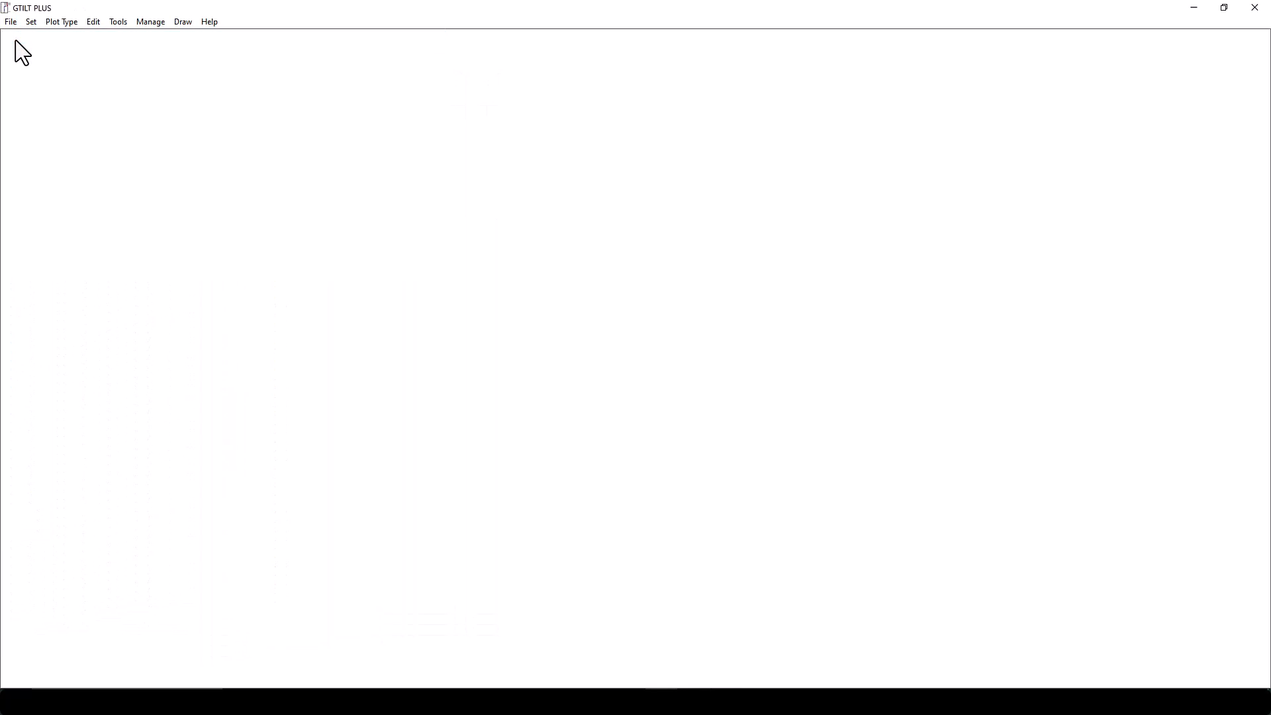
# Import the GKN file BH-MS64-03A_010.gkn as the initial dataset, accepting its header information and the default probe sensitivity
pyautogui.click(10, 22)
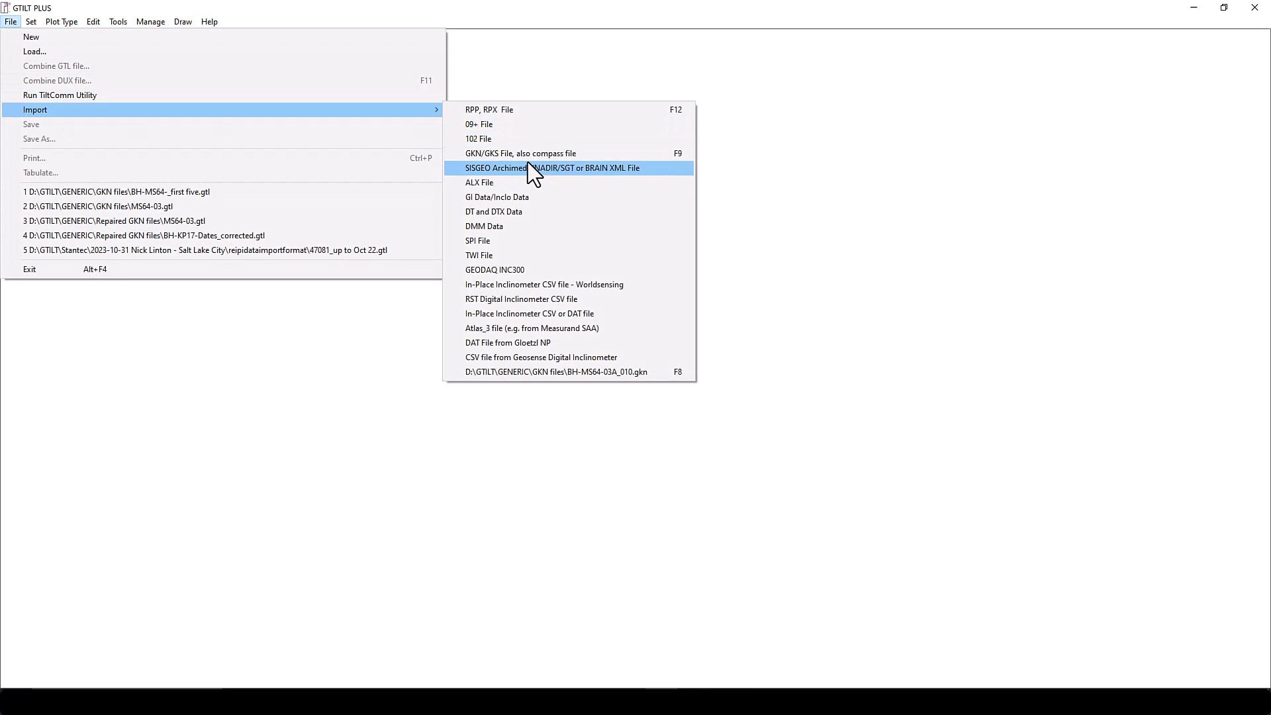
pyautogui.click(522, 154)
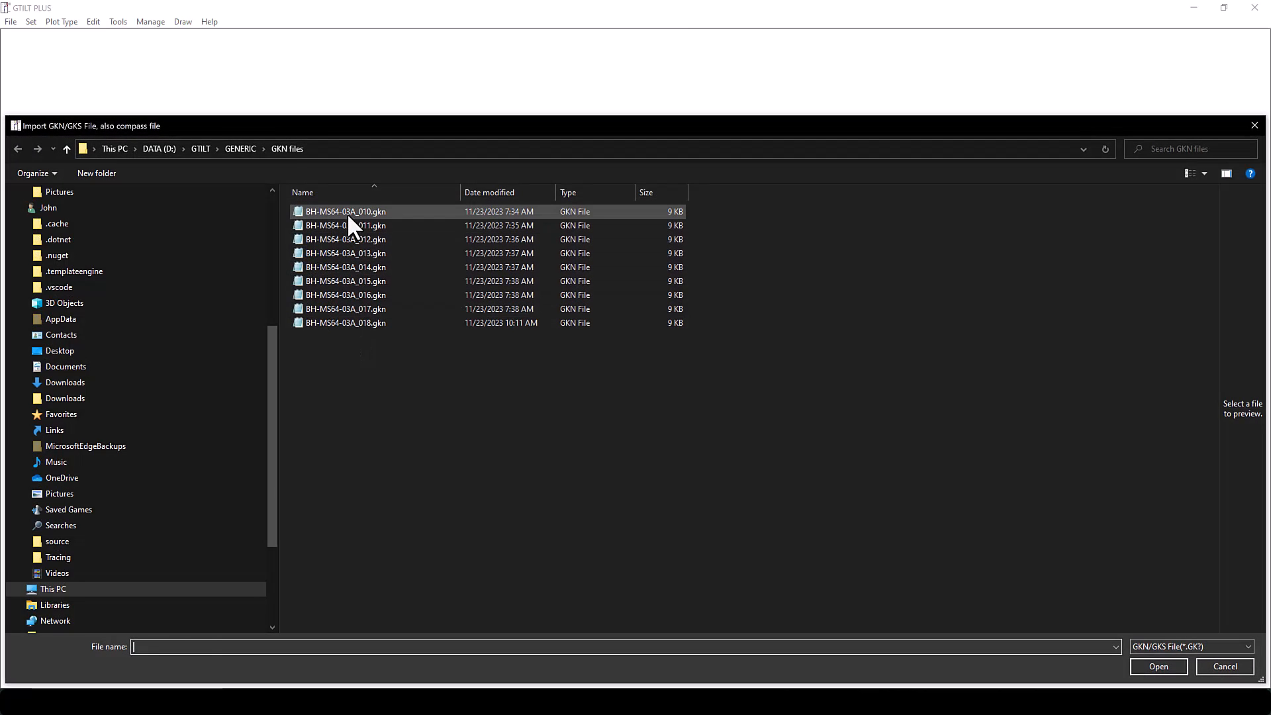
pyautogui.click(351, 211)
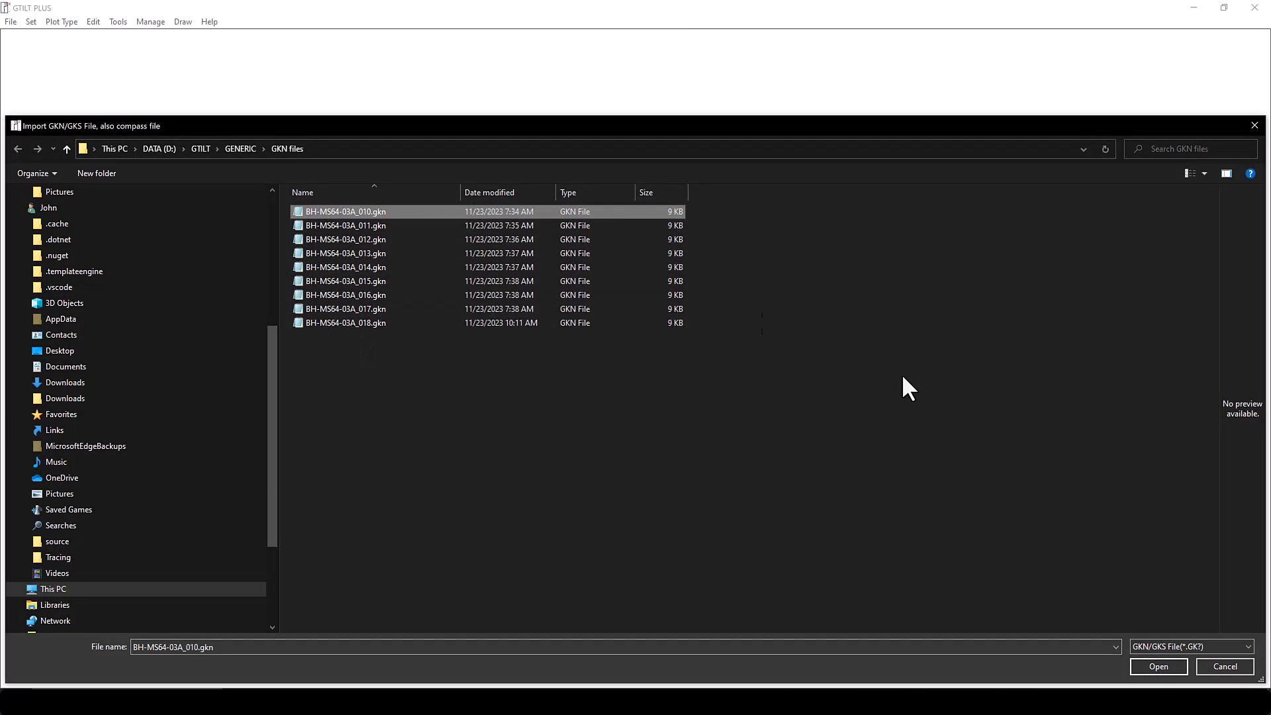
pyautogui.click(1149, 664)
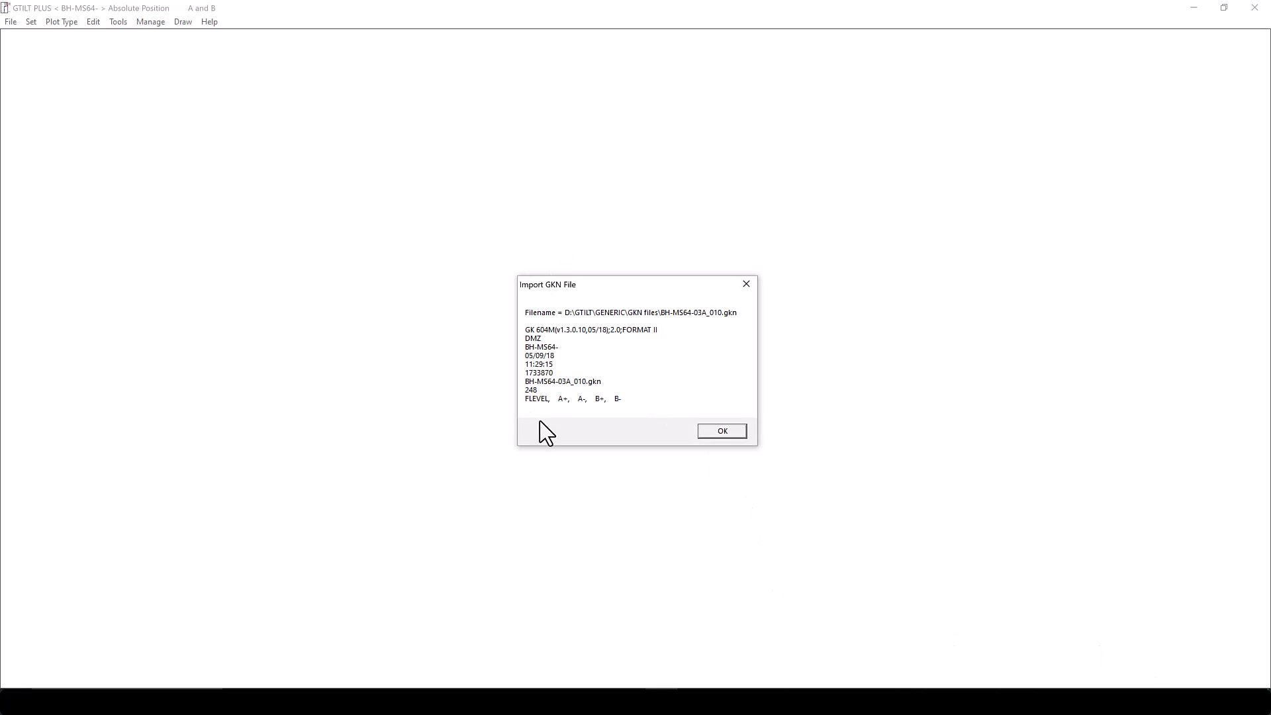
pyautogui.click(720, 433)
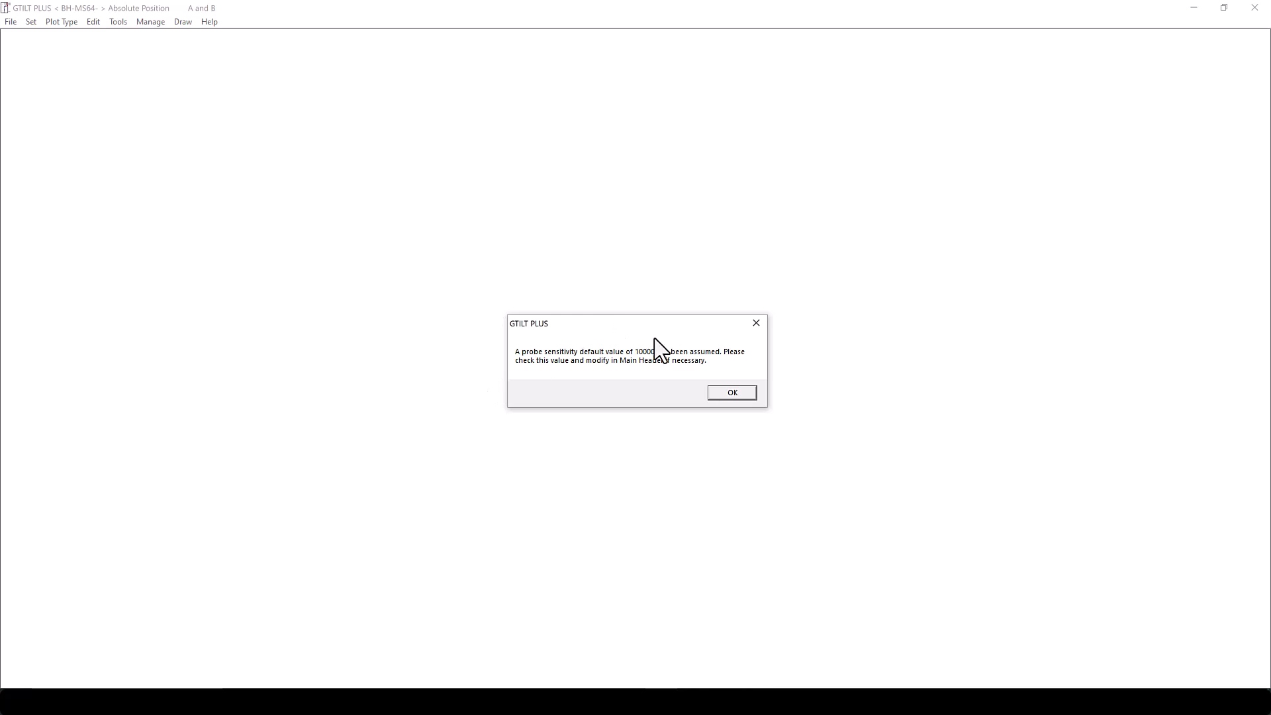
pyautogui.click(728, 396)
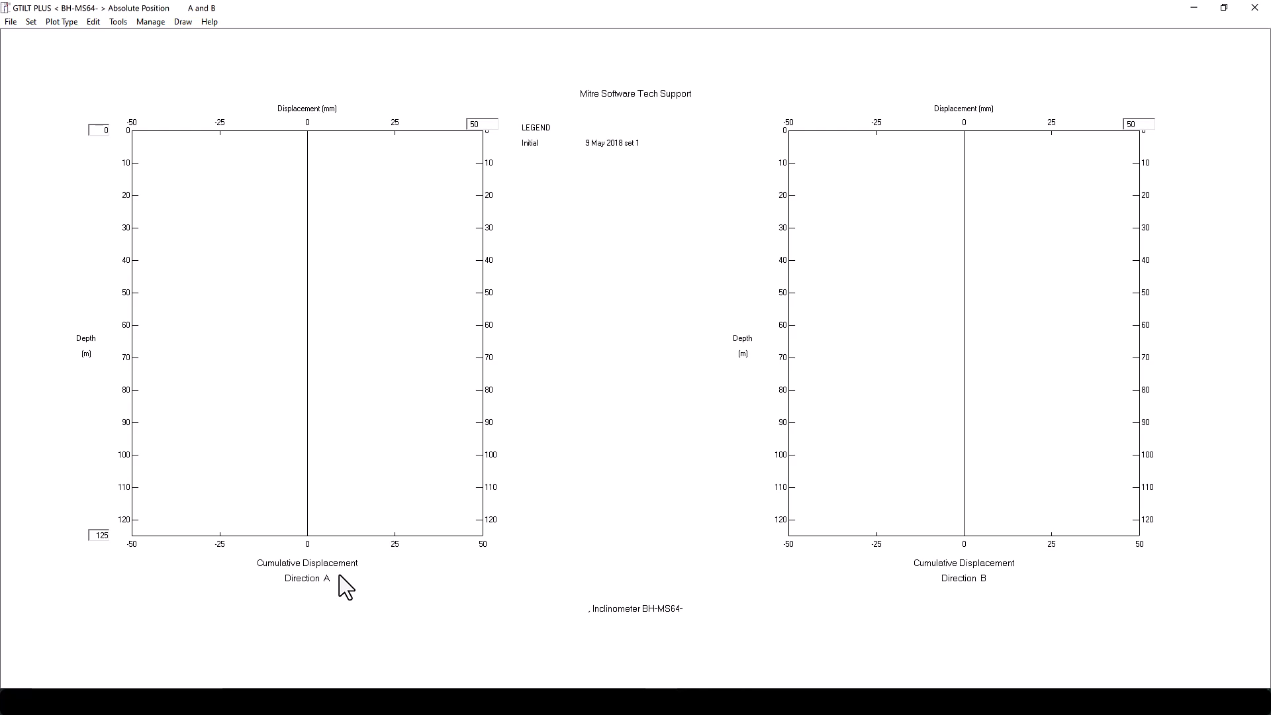
# Switch the plot to Absolute Position A and B and turn on symbols on plots in the preferences
pyautogui.click(54, 24)
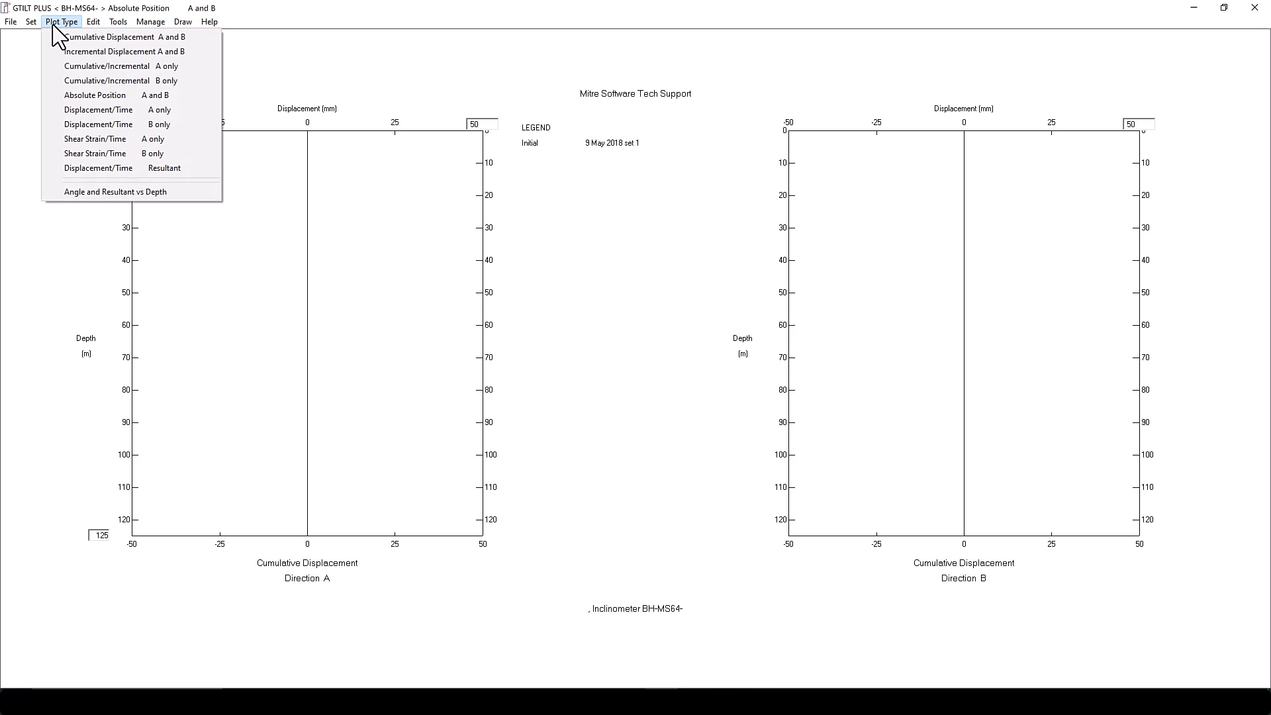
pyautogui.click(101, 95)
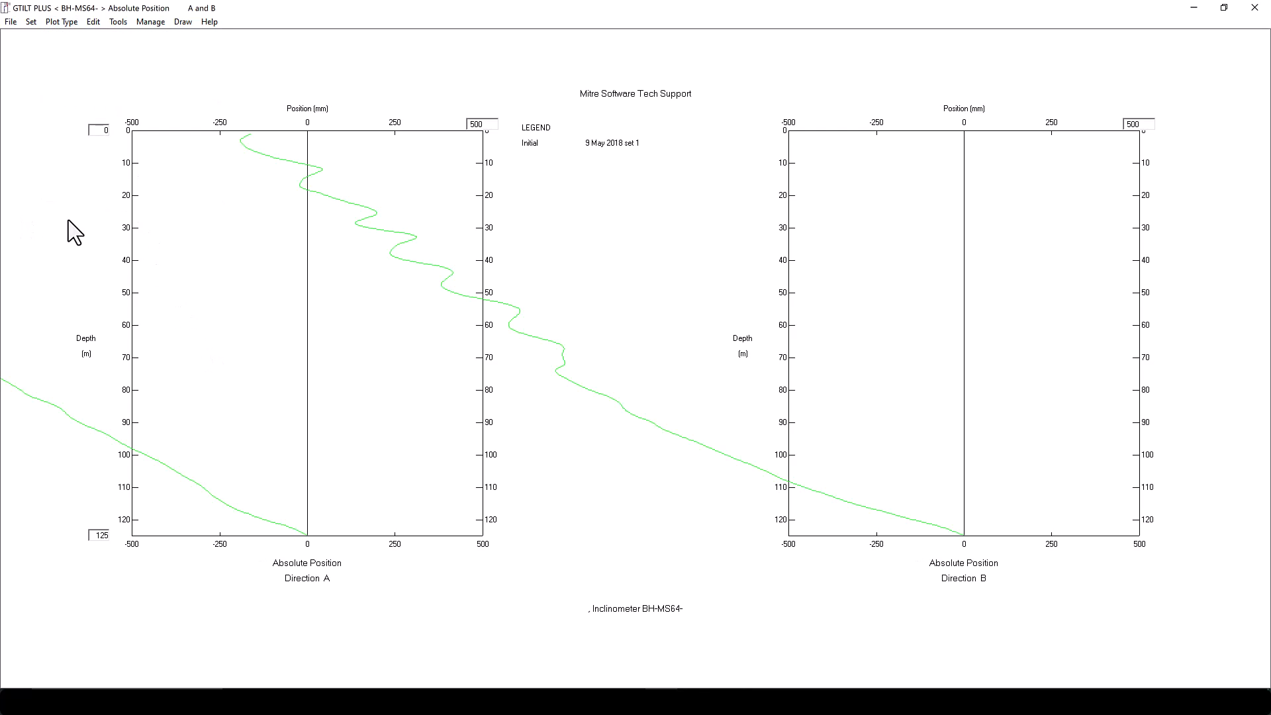
pyautogui.click(32, 22)
pyautogui.click(42, 37)
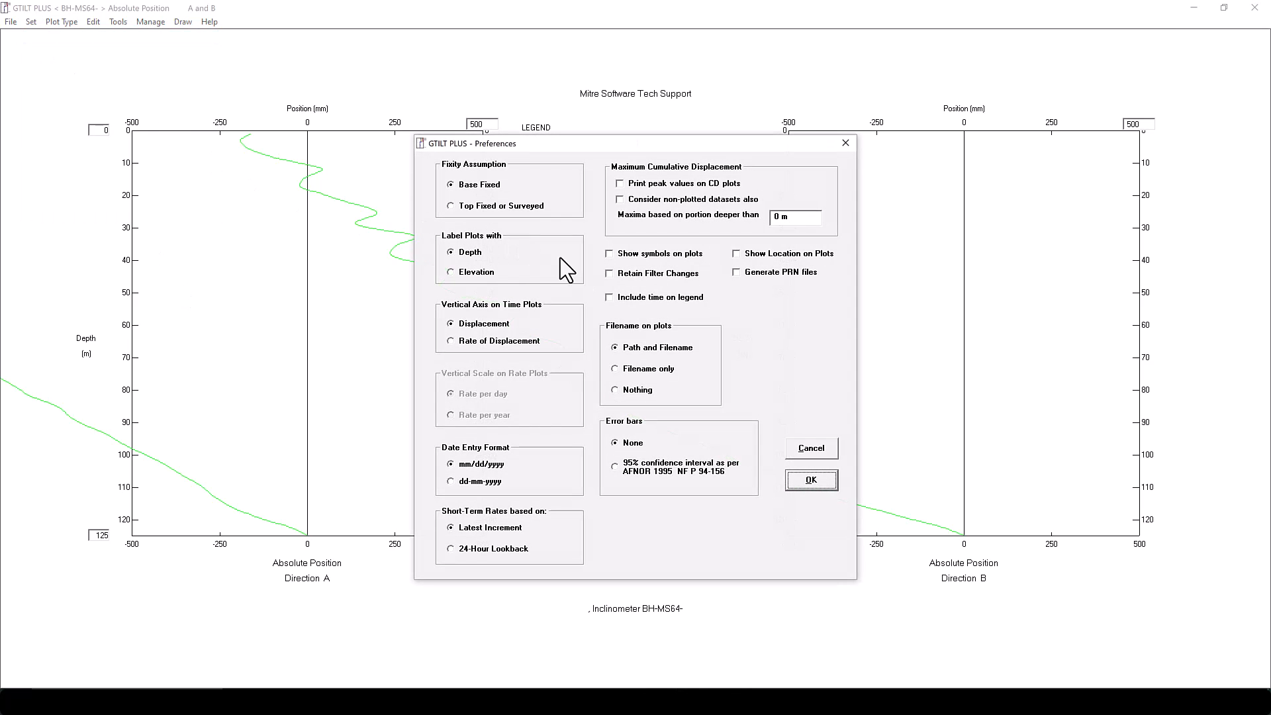
pyautogui.click(609, 254)
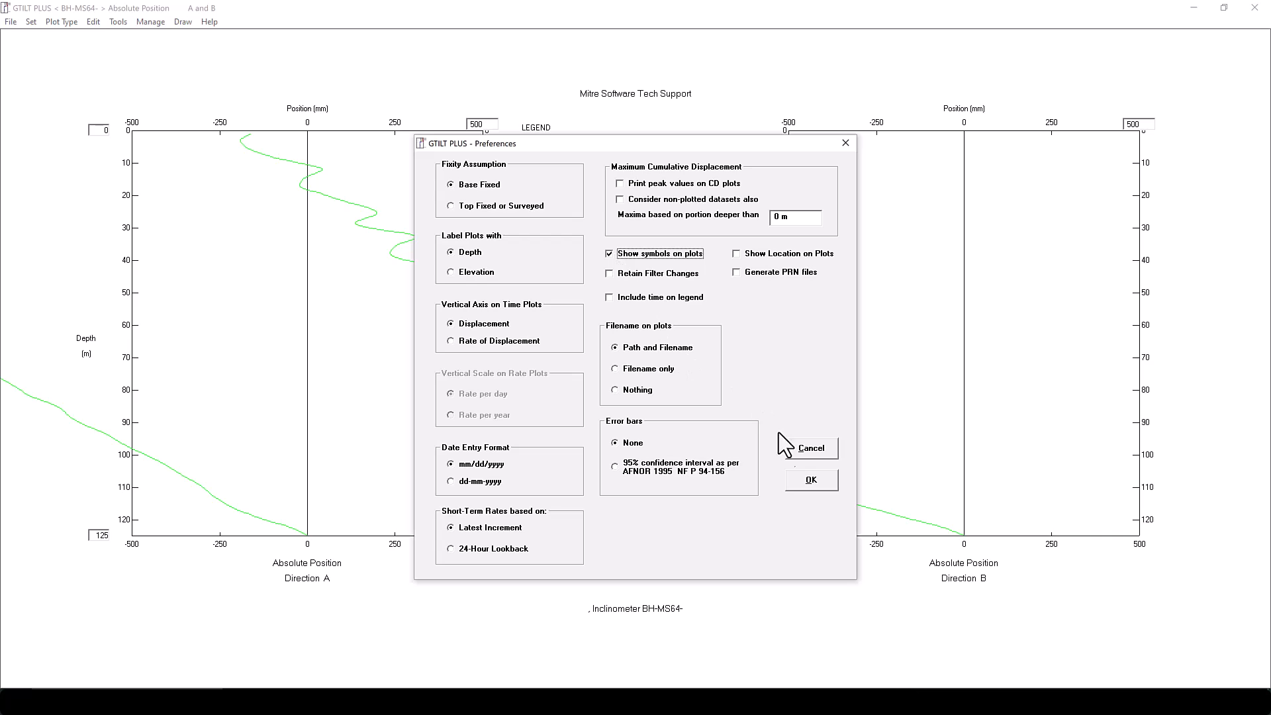
pyautogui.click(802, 477)
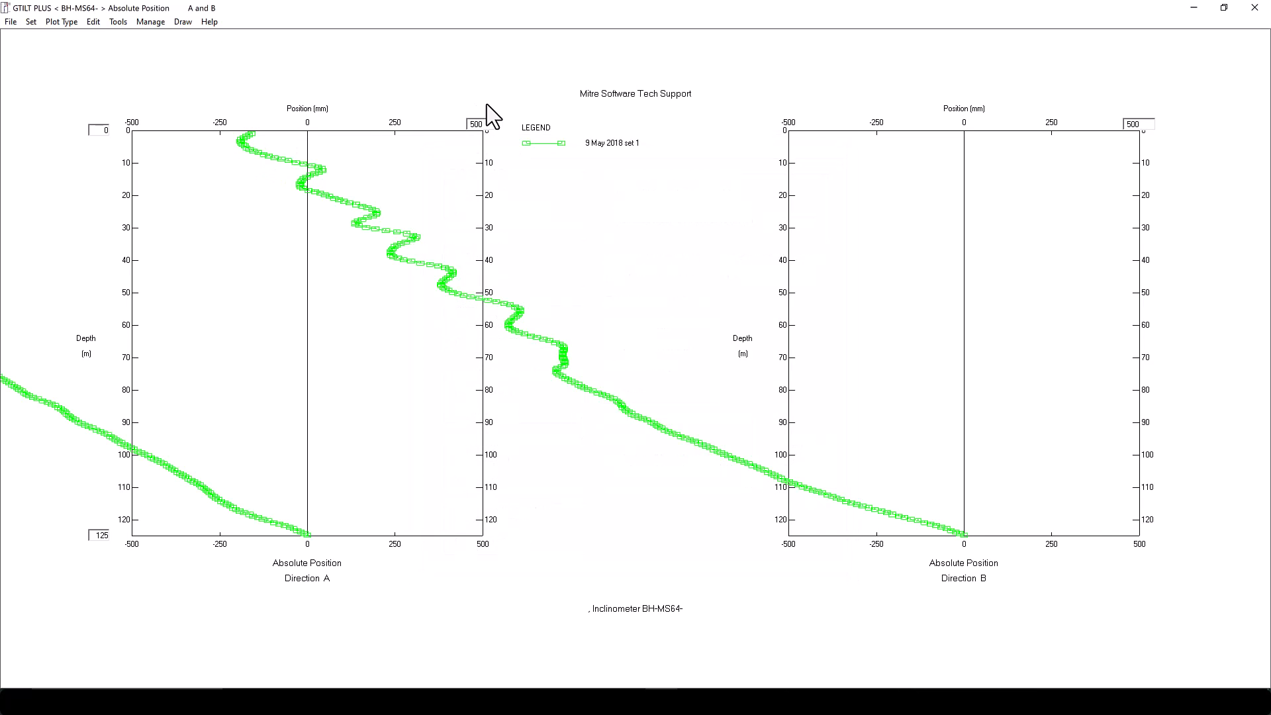
# Set the position axis limit to 2000 mm on both the Direction A and Direction B plots
pyautogui.doubleClick(467, 124)
pyautogui.write('2000')
pyautogui.press('Return')
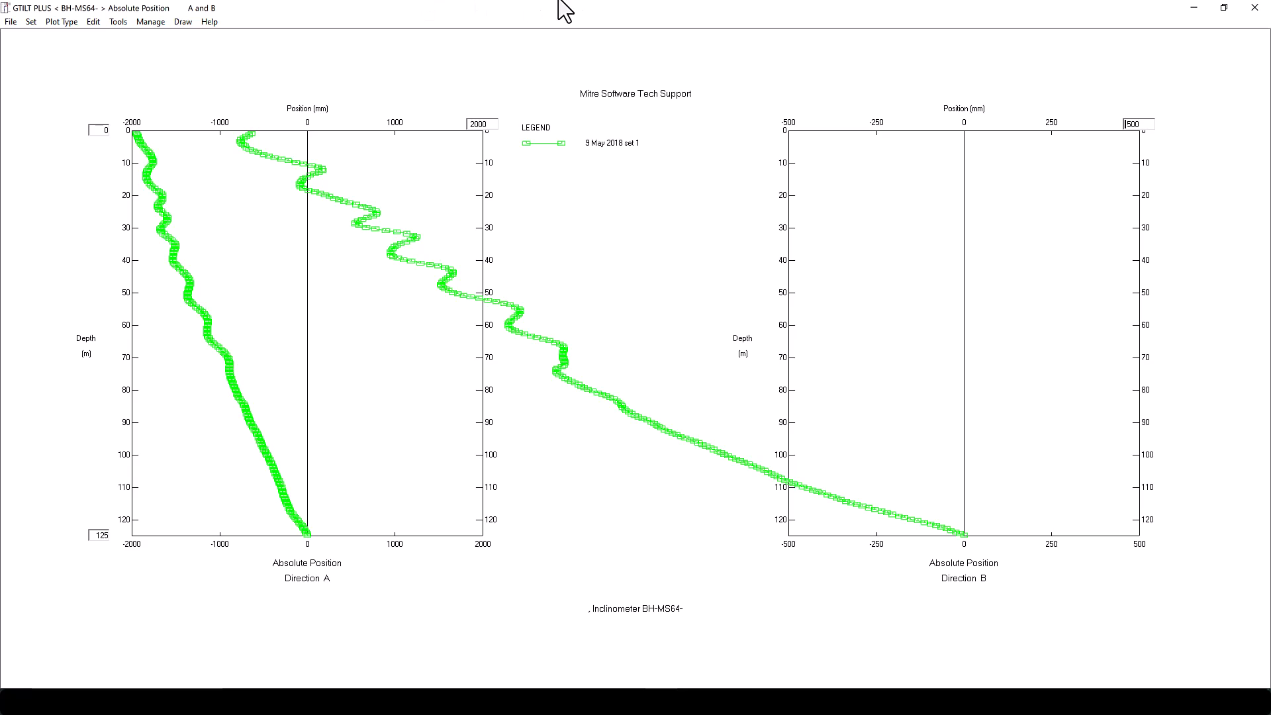
pyautogui.doubleClick(1133, 124)
pyautogui.write('2000')
pyautogui.press('Return')
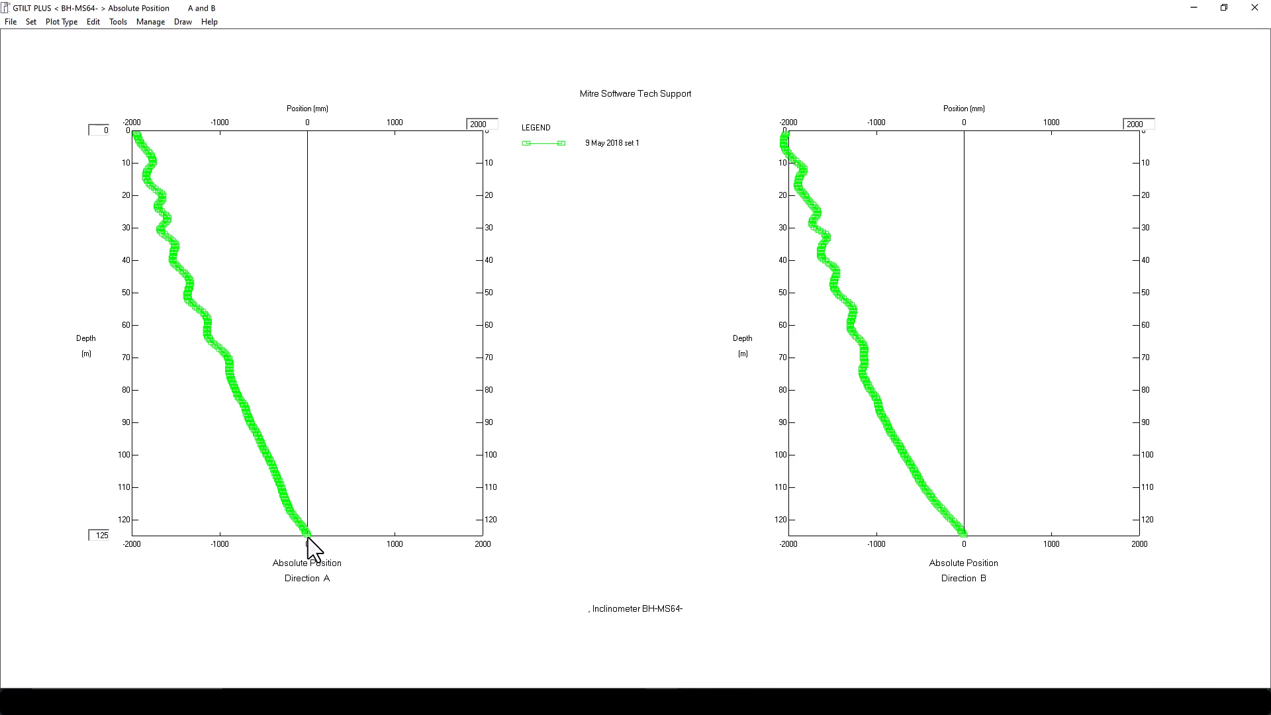
# Import the GKN file BH-MS64-03A_011.gkn as a second dataset and accept its header information
pyautogui.click(11, 22)
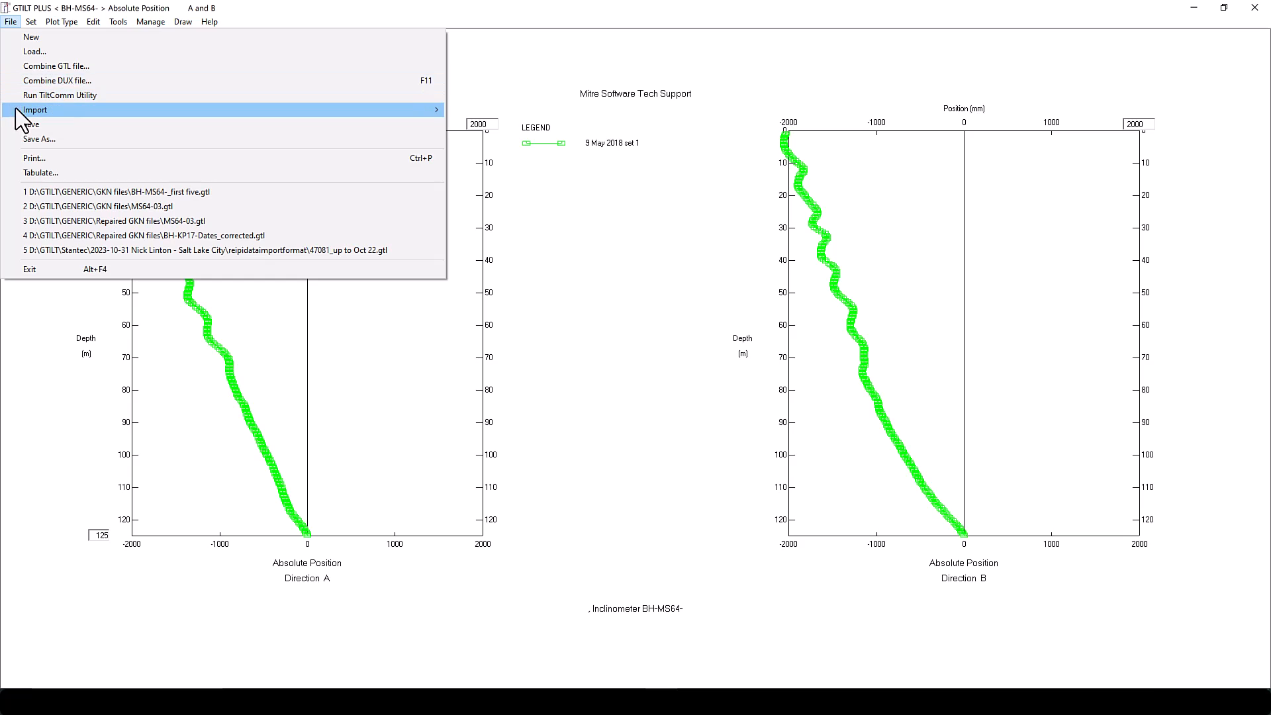
pyautogui.moveTo(16, 110)
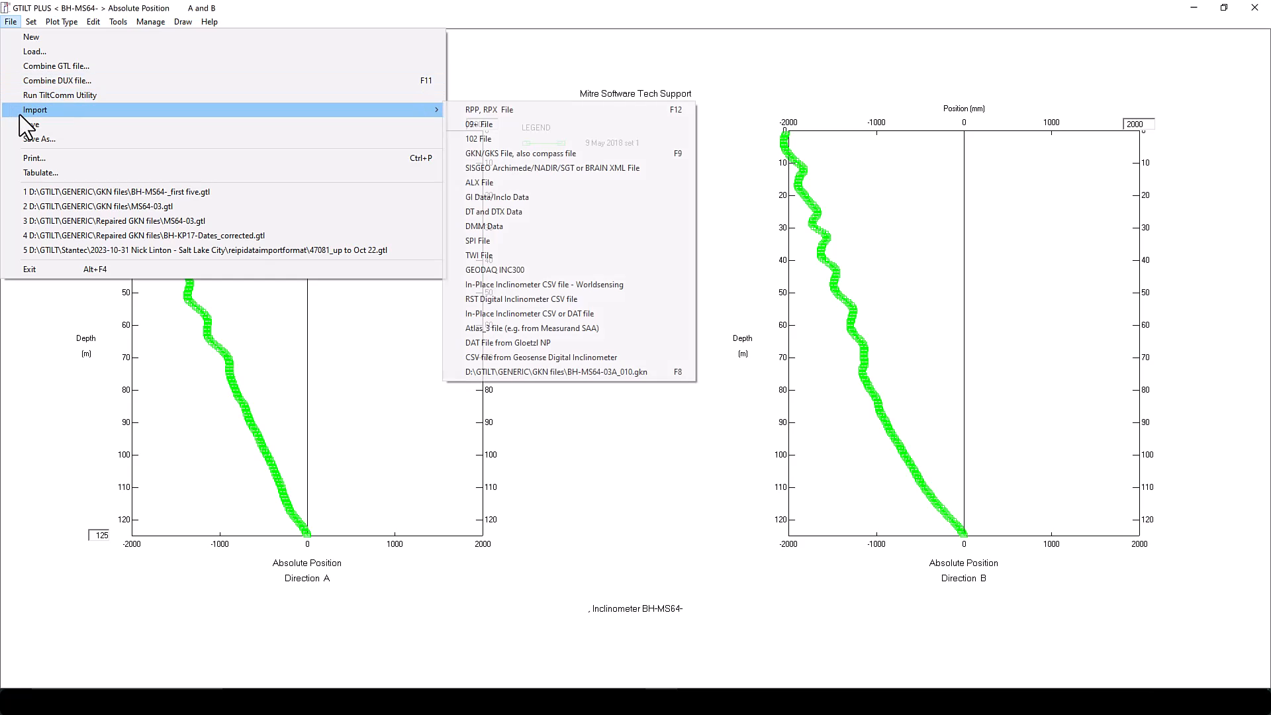
pyautogui.click(542, 157)
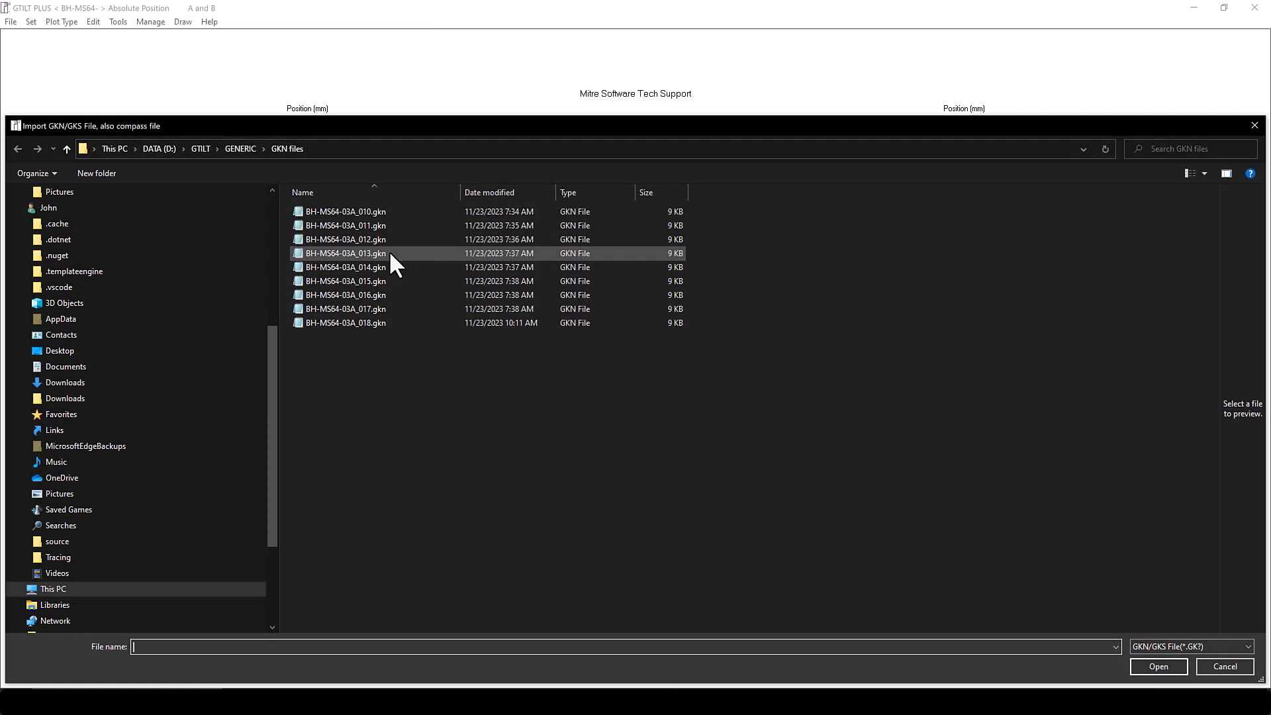
pyautogui.doubleClick(369, 229)
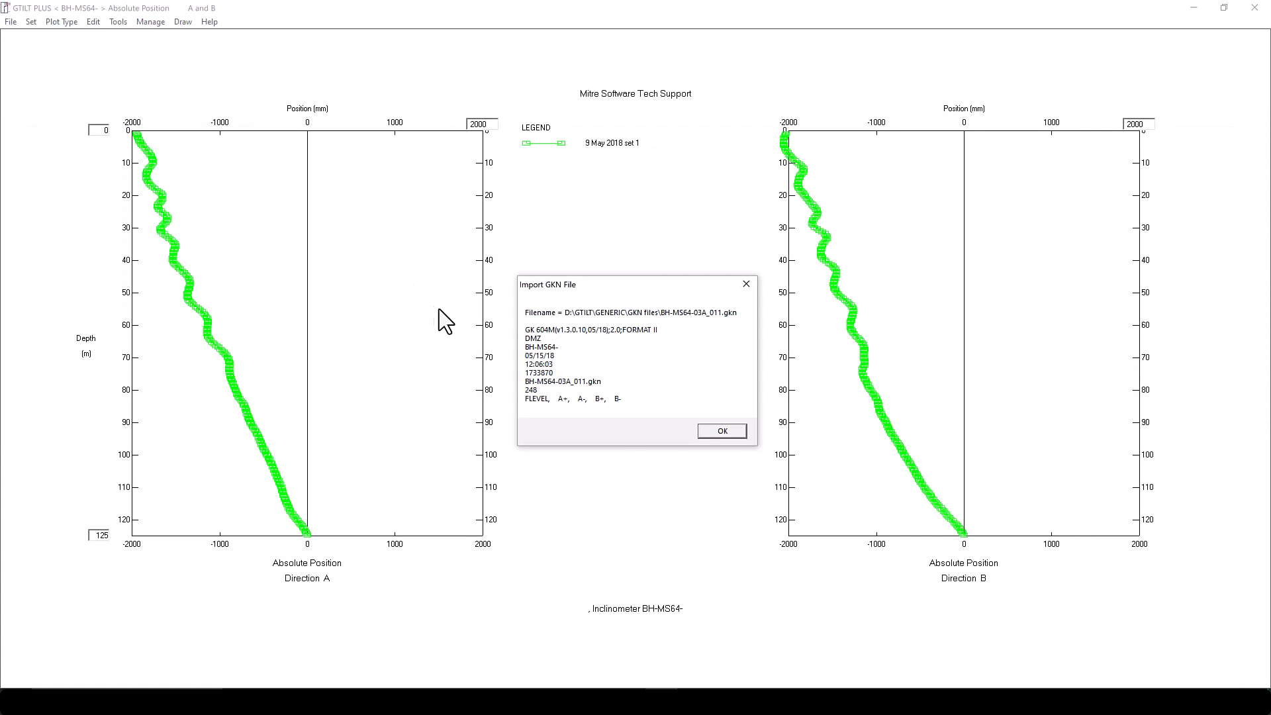
pyautogui.click(721, 431)
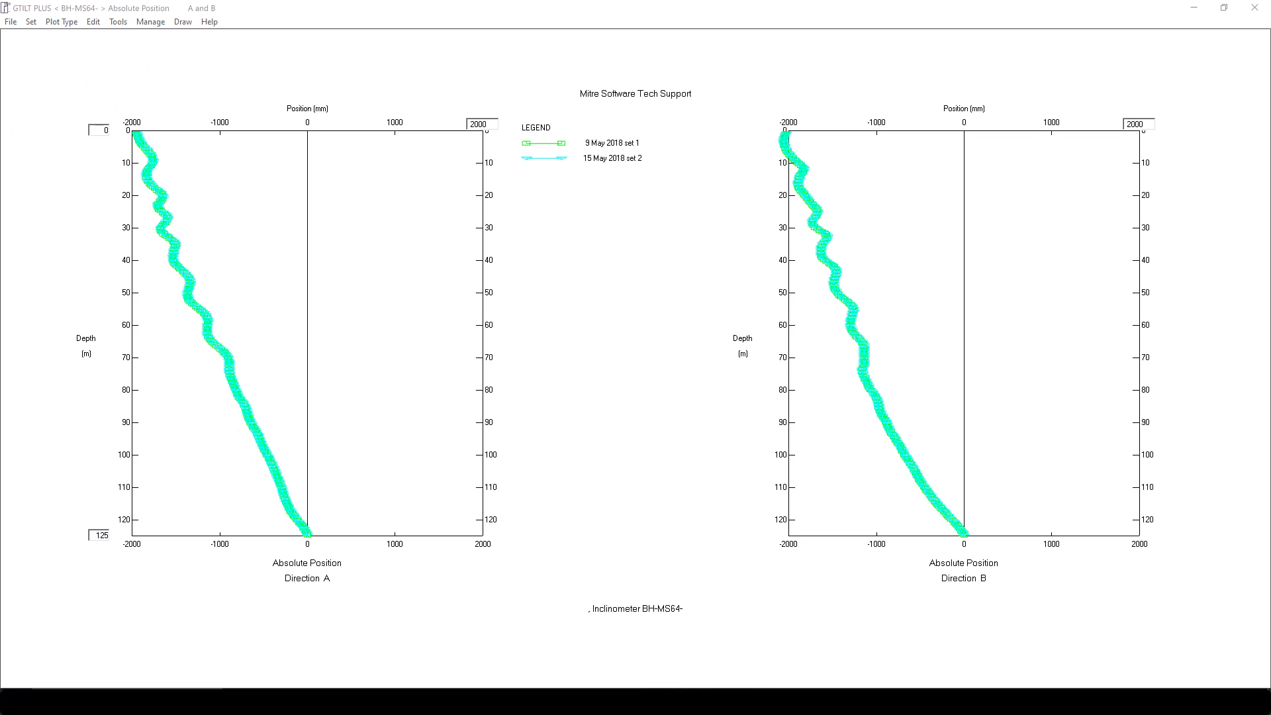
# Change the plot type to Cumulative Displacement A and B
pyautogui.click(62, 22)
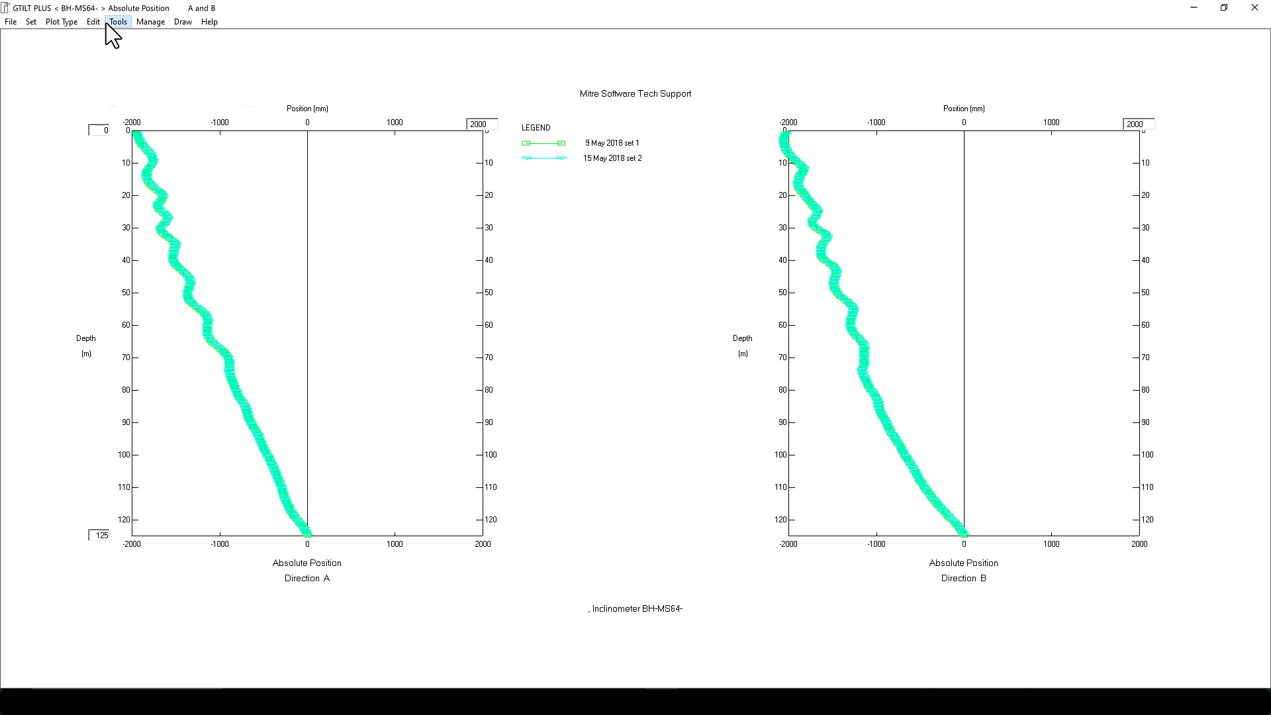
pyautogui.click(93, 23)
pyautogui.moveTo(62, 22)
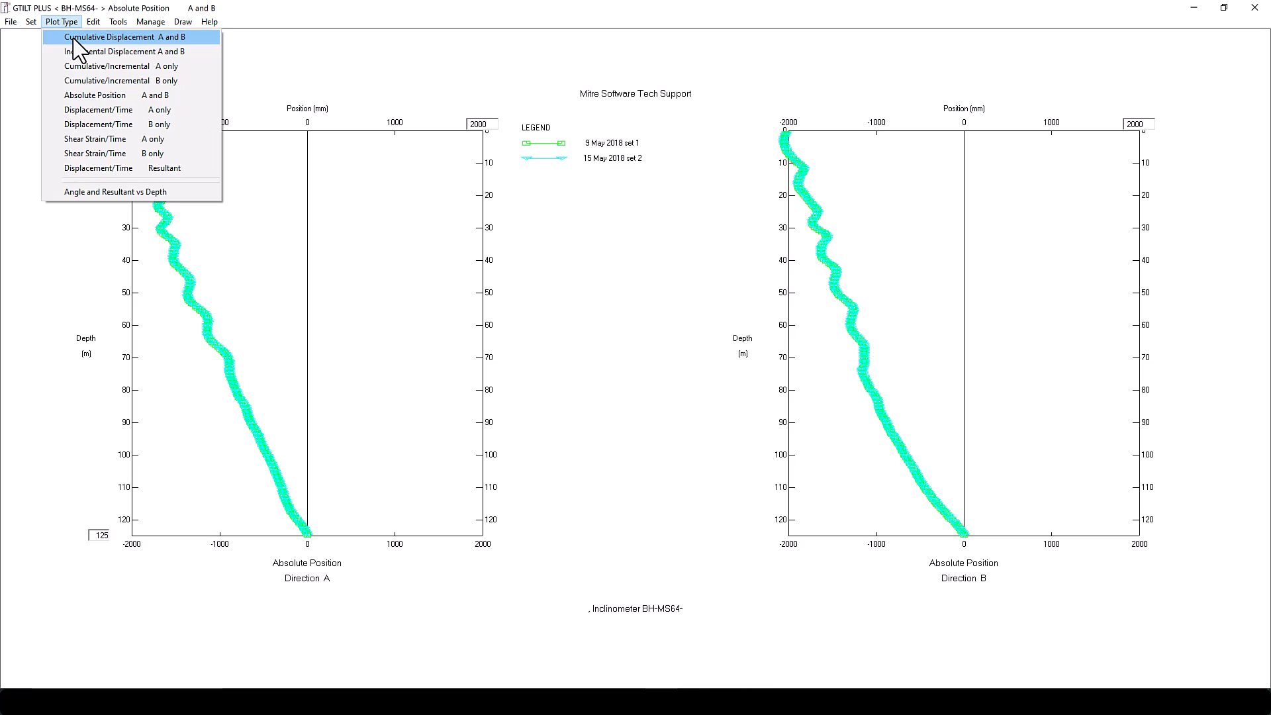
pyautogui.click(75, 38)
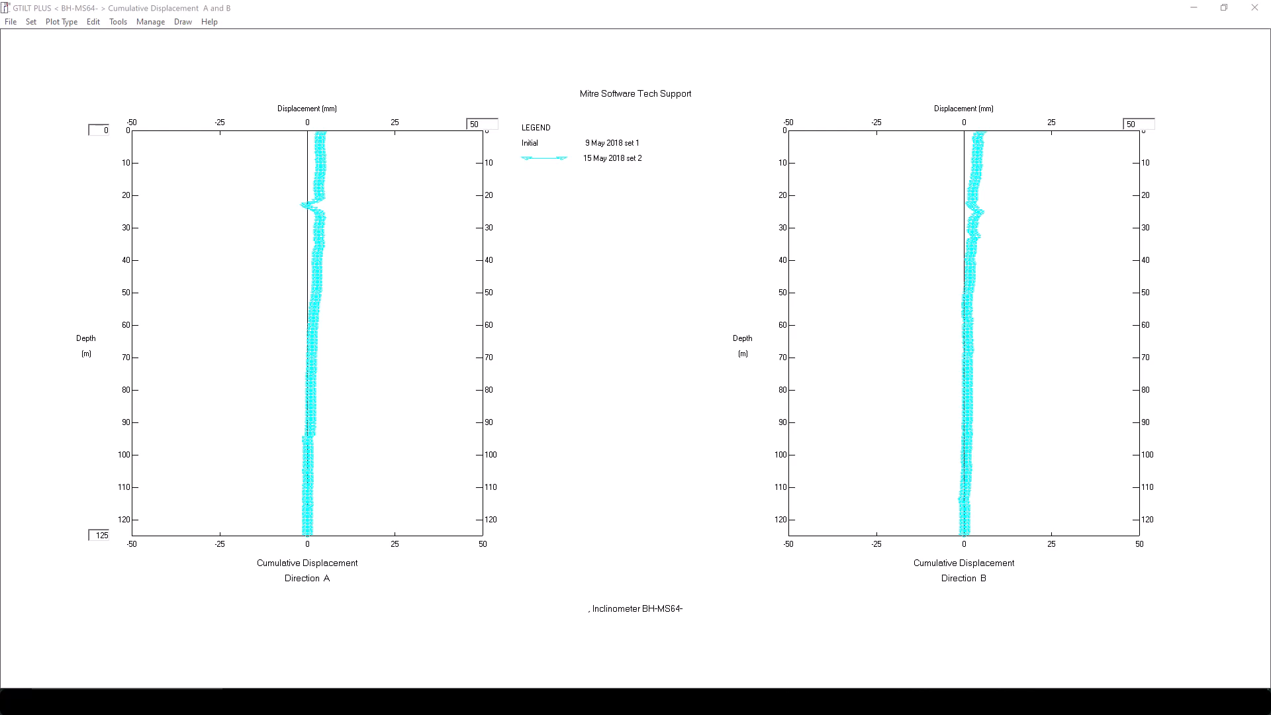
# Import the GKN file BH-MS64-03A_012.gkn as a third dataset and accept its header information
pyautogui.click(11, 21)
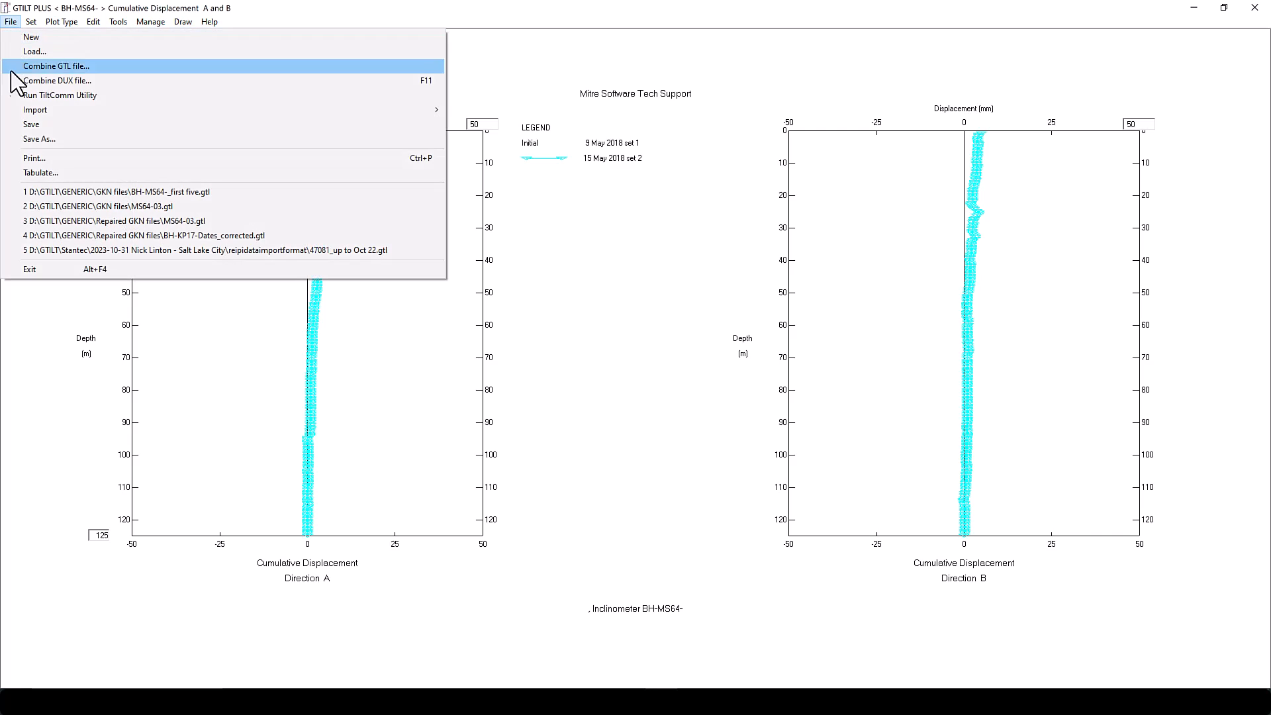
pyautogui.moveTo(242, 113)
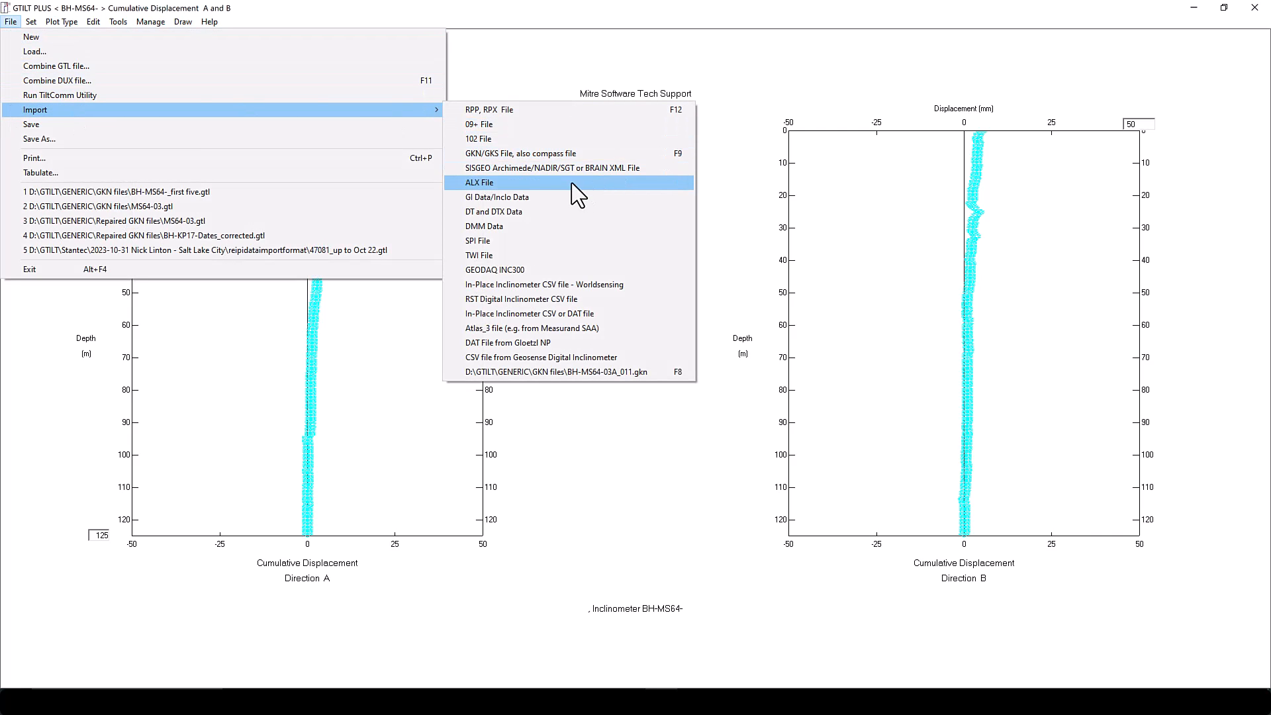
pyautogui.click(515, 154)
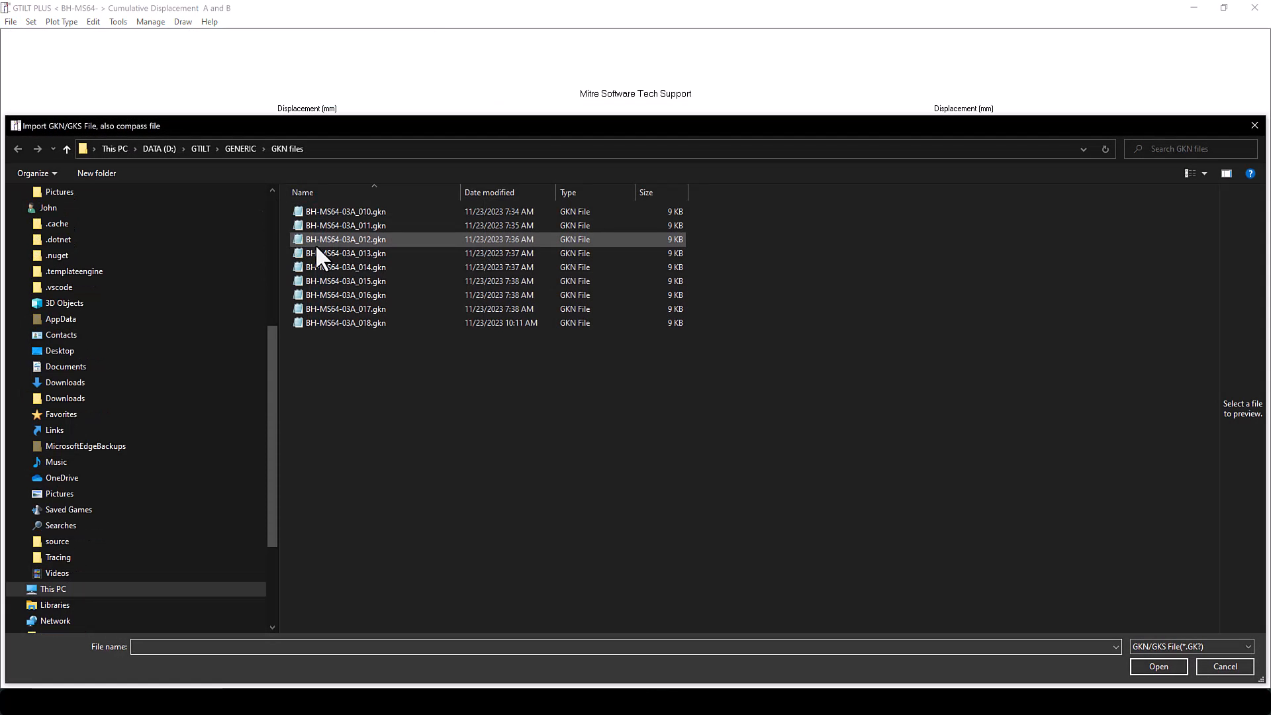
pyautogui.doubleClick(344, 239)
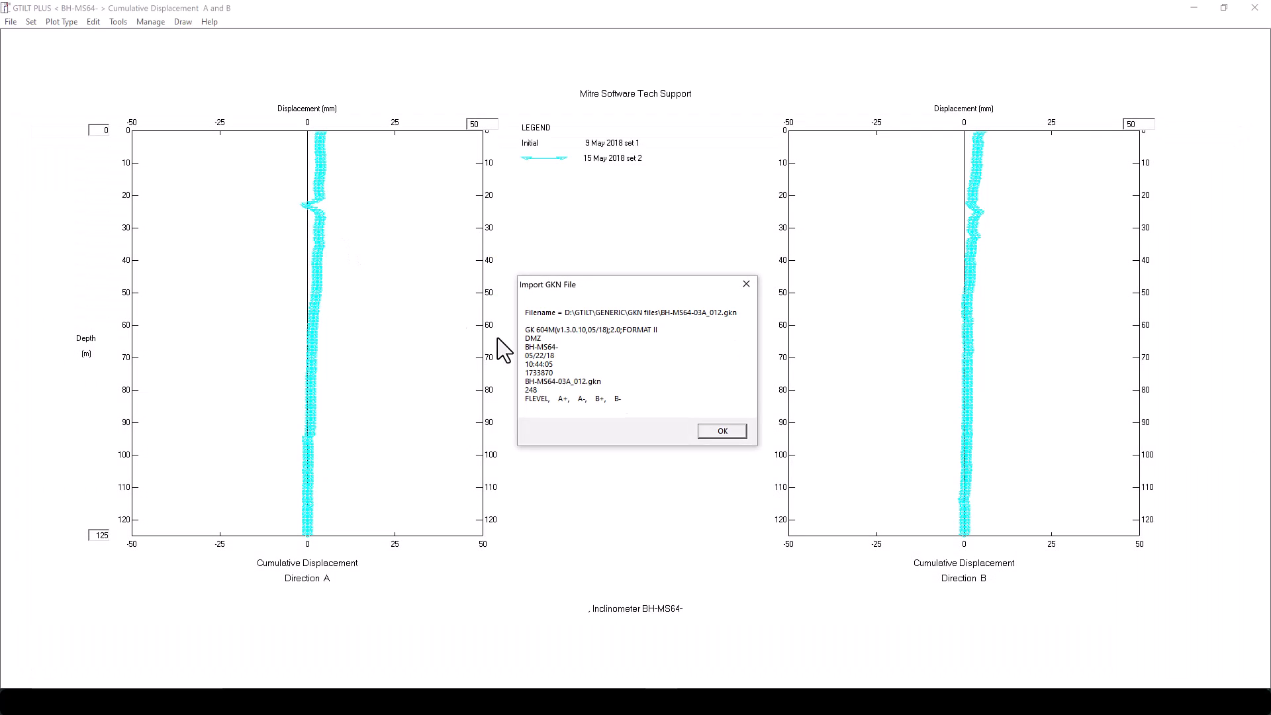
pyautogui.click(722, 430)
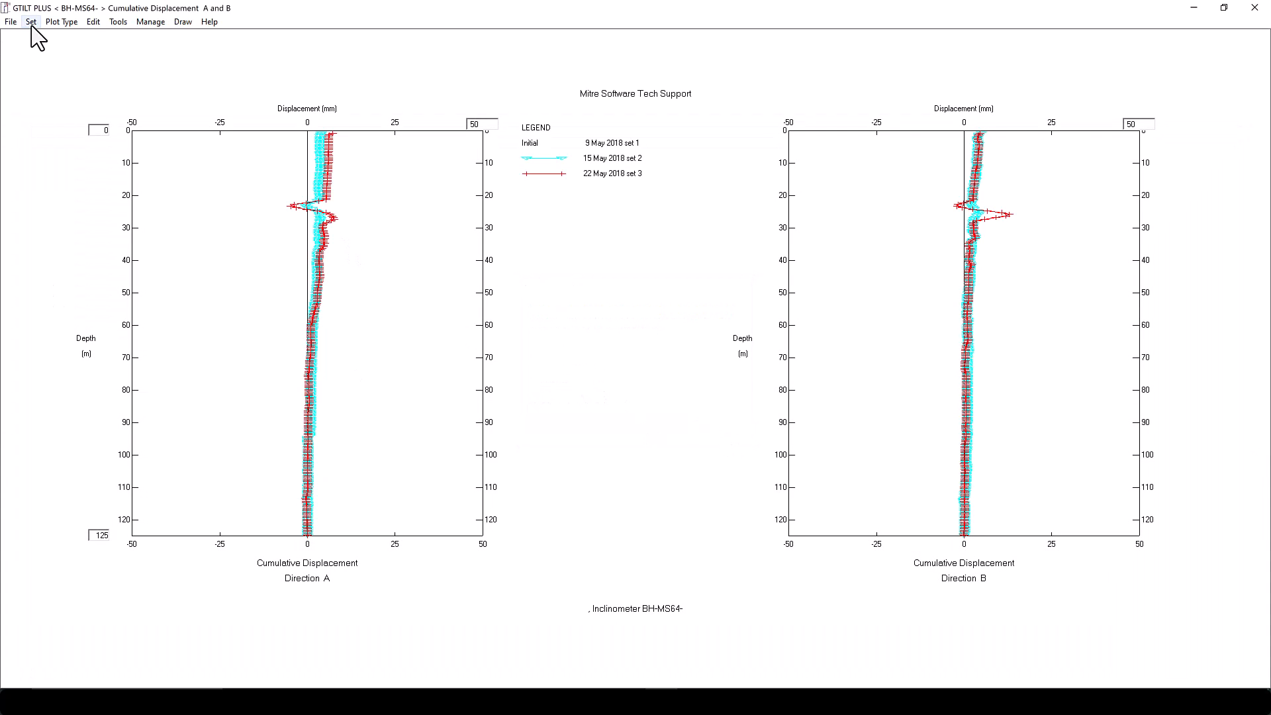
# Import the GKN file BH-MS64-03A_013.gkn as a fourth dataset and accept its header information
pyautogui.click(10, 21)
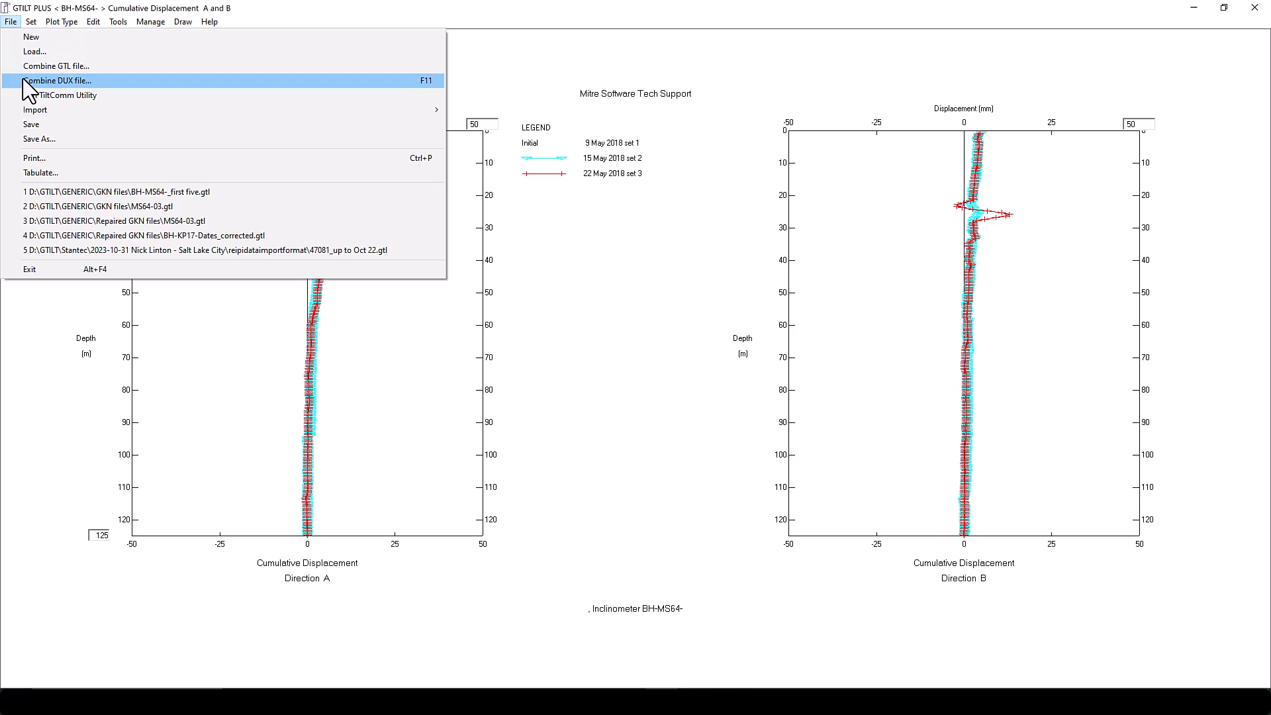
pyautogui.moveTo(37, 110)
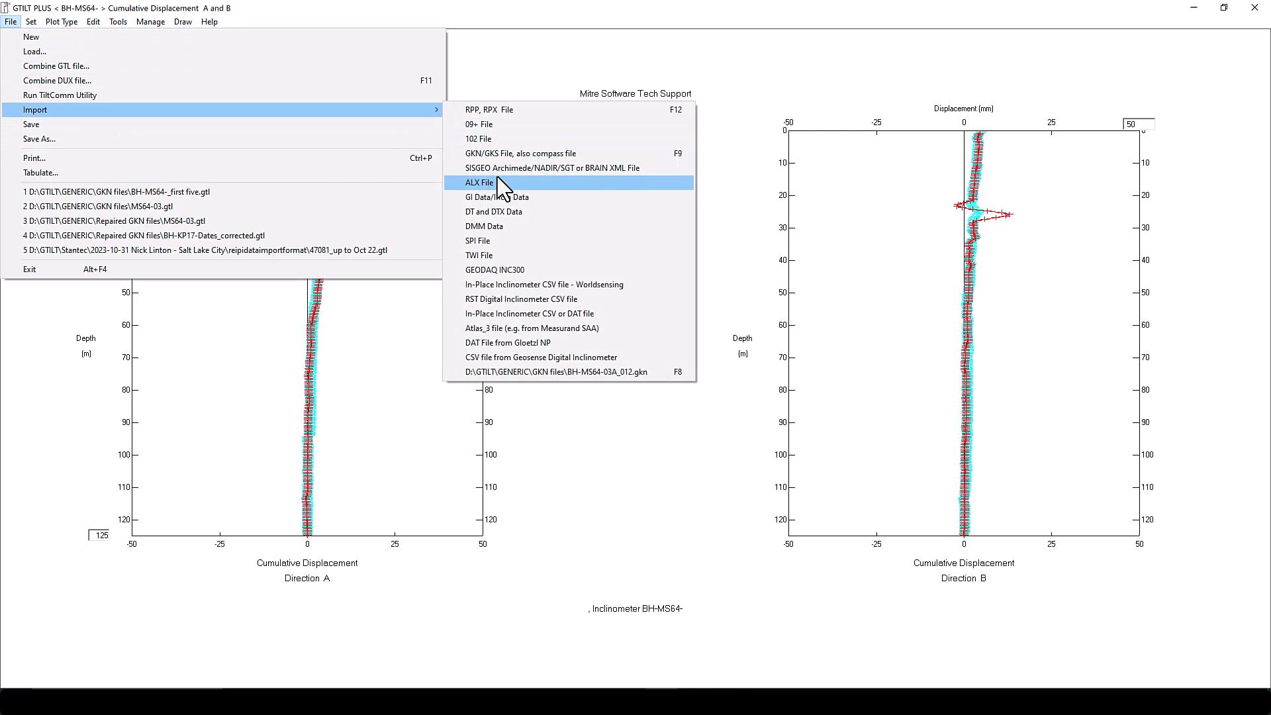
pyautogui.click(498, 155)
pyautogui.doubleClick(351, 253)
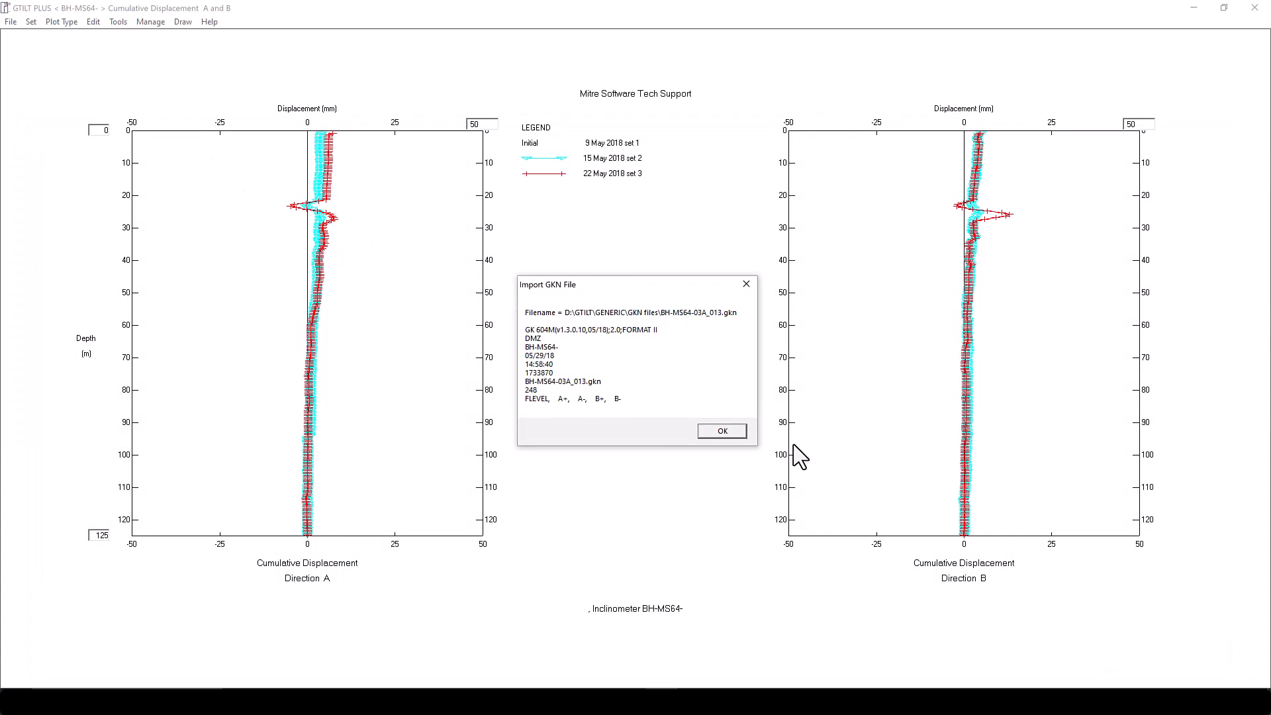
pyautogui.click(720, 431)
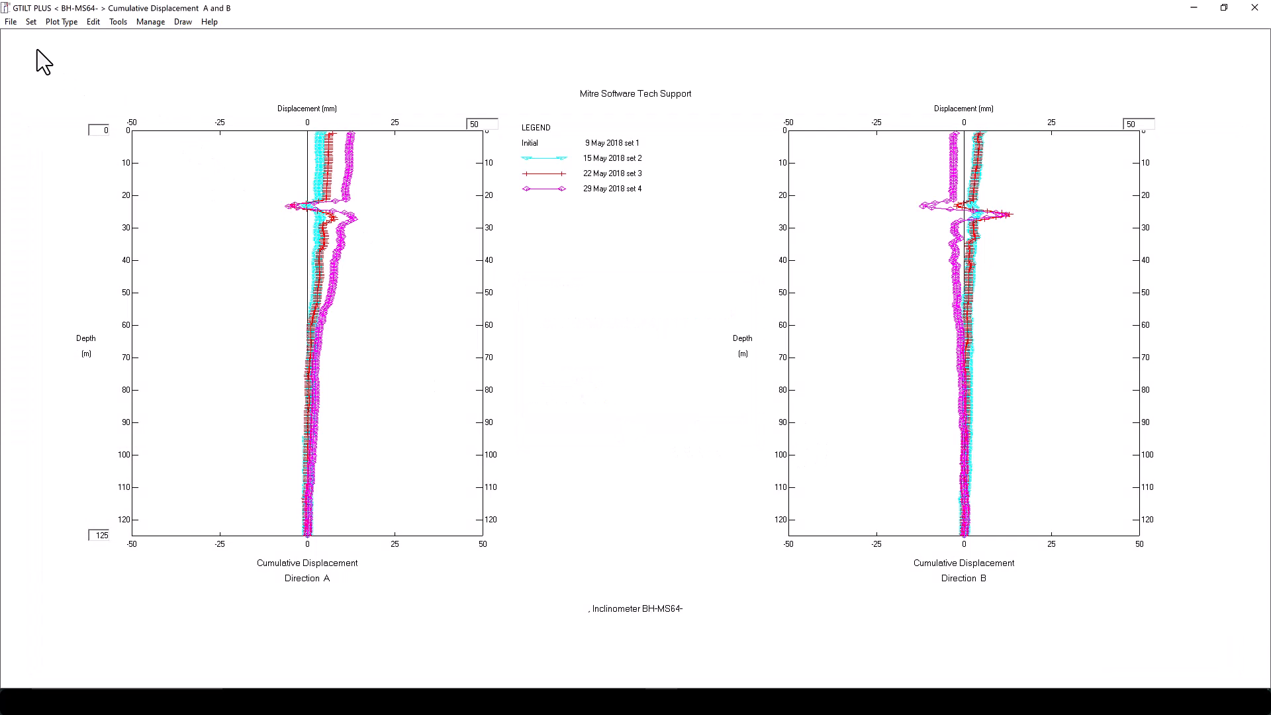
# Import the GKN file BH-MS64-03A_014.gkn as a fifth dataset and accept its header information
pyautogui.click(11, 21)
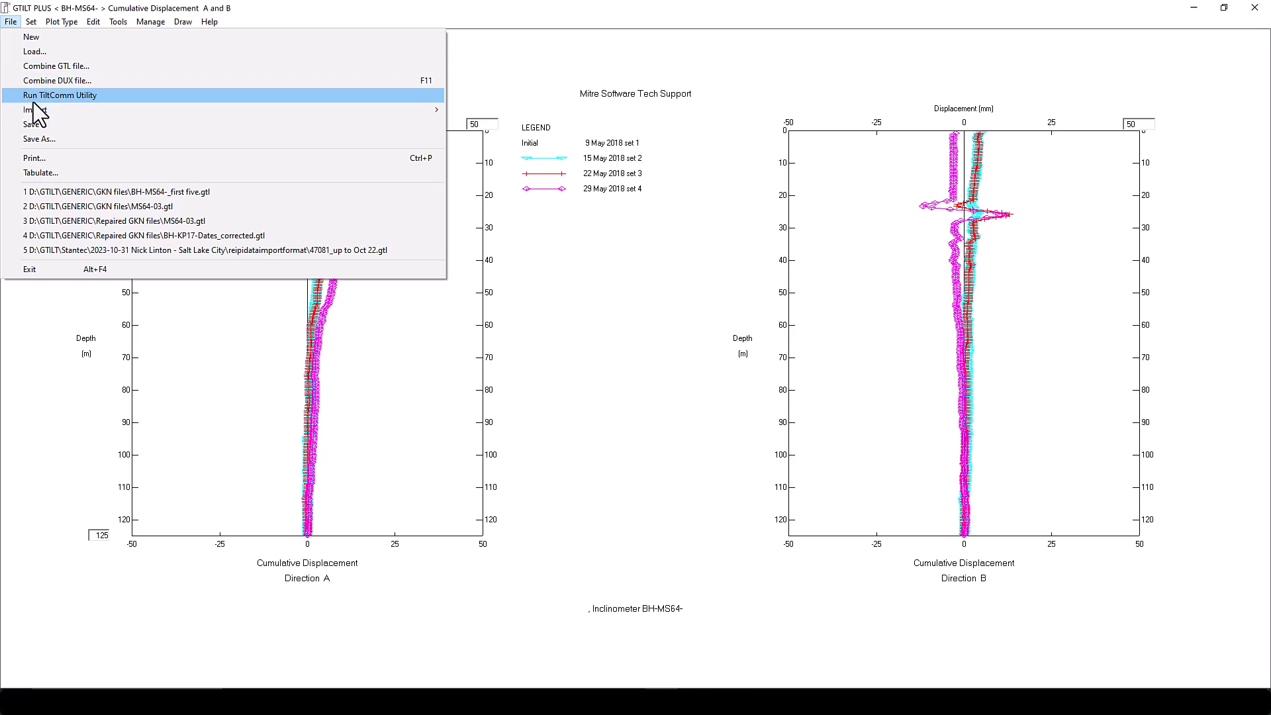
pyautogui.moveTo(39, 111)
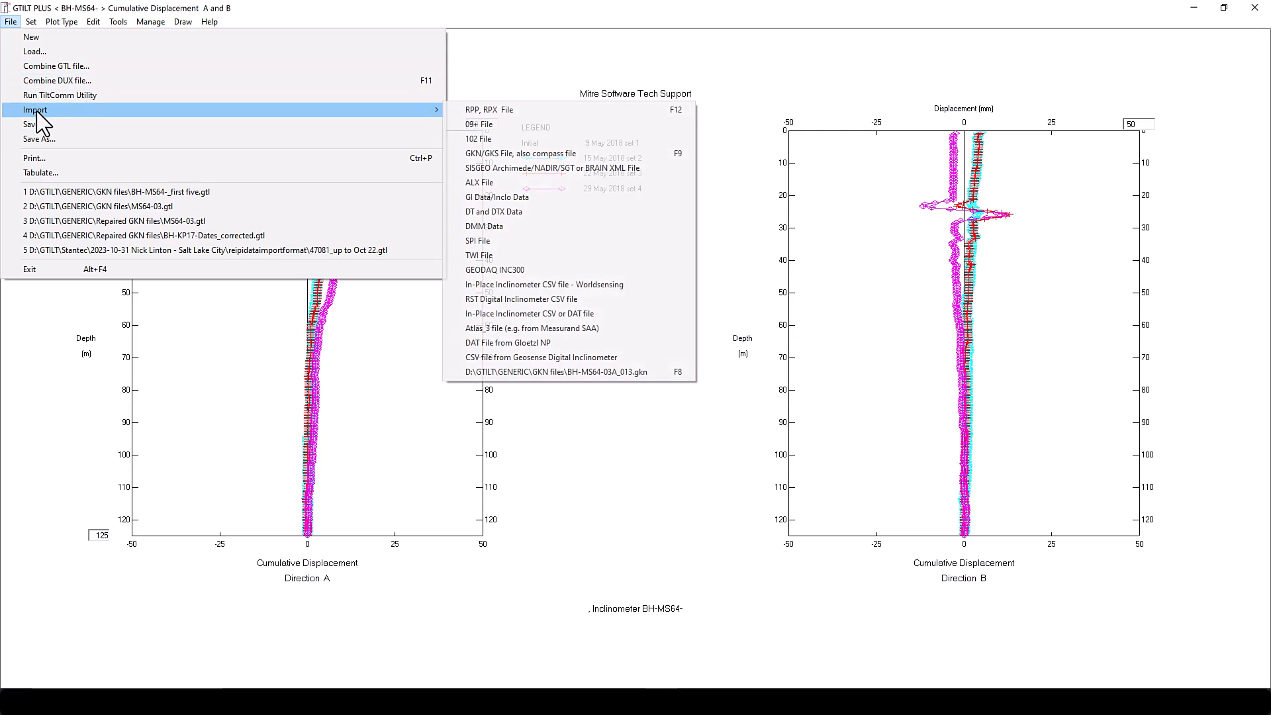
pyautogui.click(510, 154)
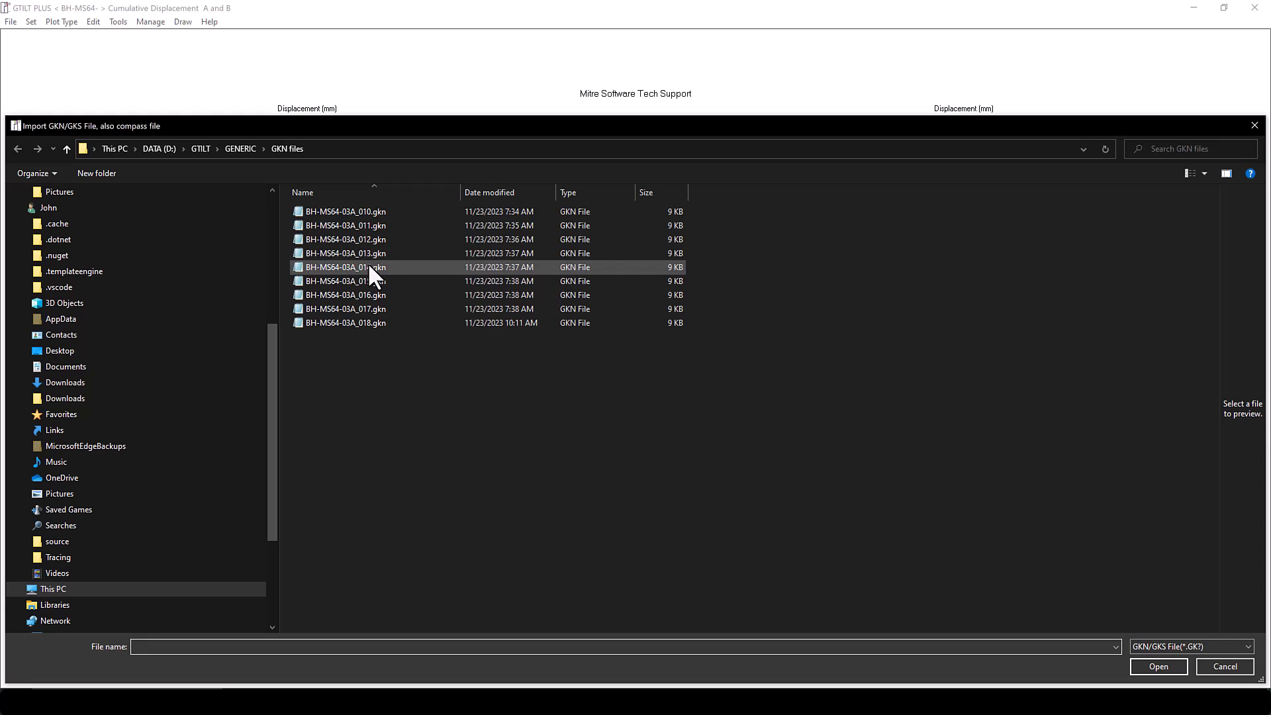
pyautogui.doubleClick(369, 267)
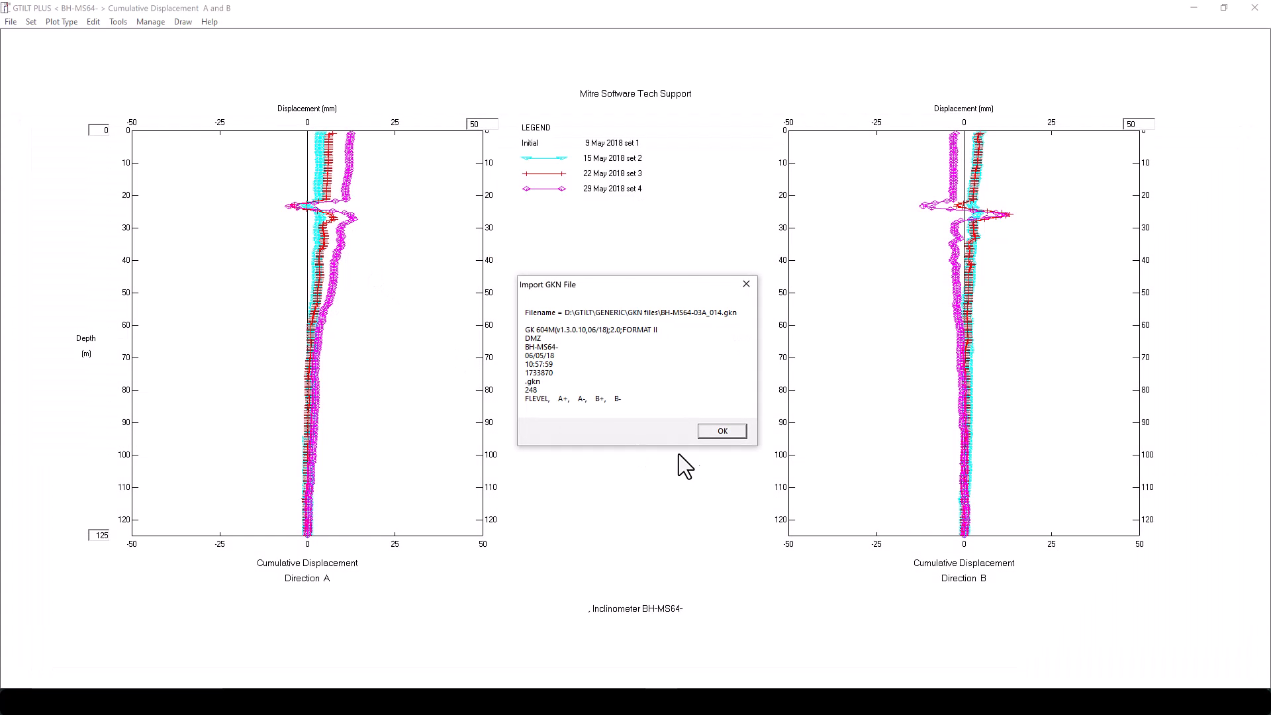
pyautogui.click(722, 432)
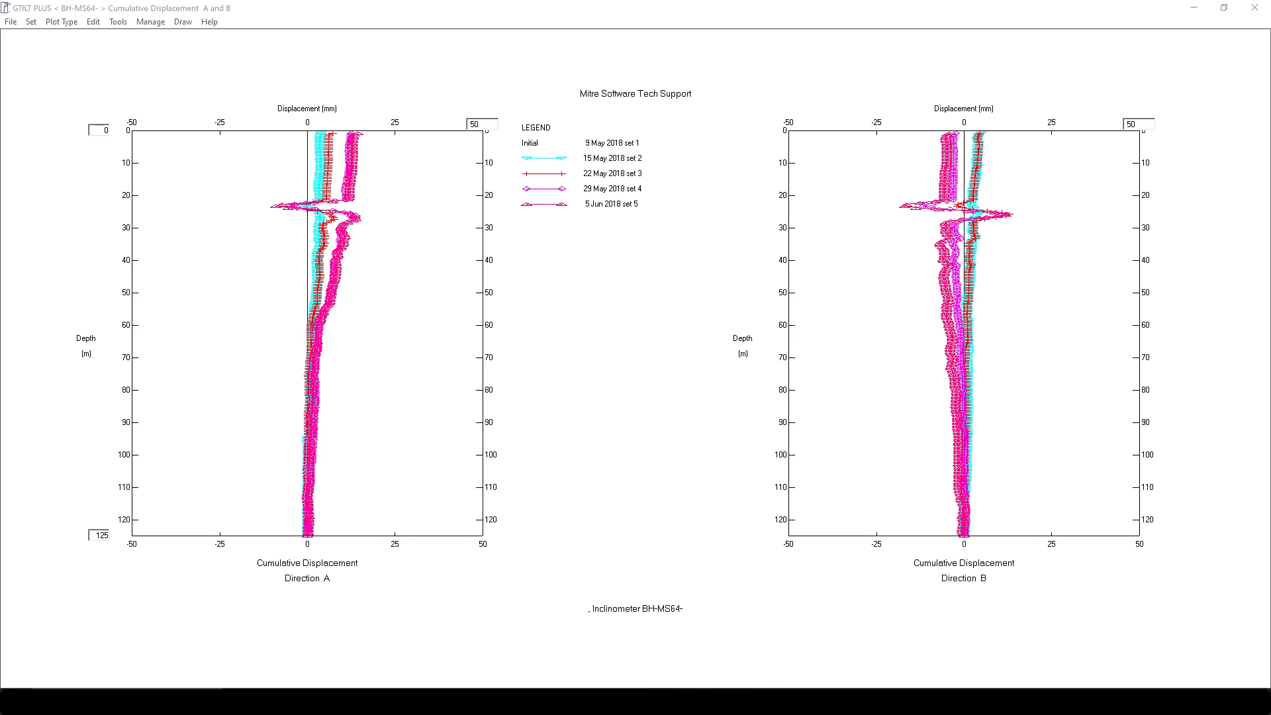
# Set the casing stickup to 0.5 m above reference elevation in the inclinometer's main header
pyautogui.click(93, 22)
pyautogui.click(106, 66)
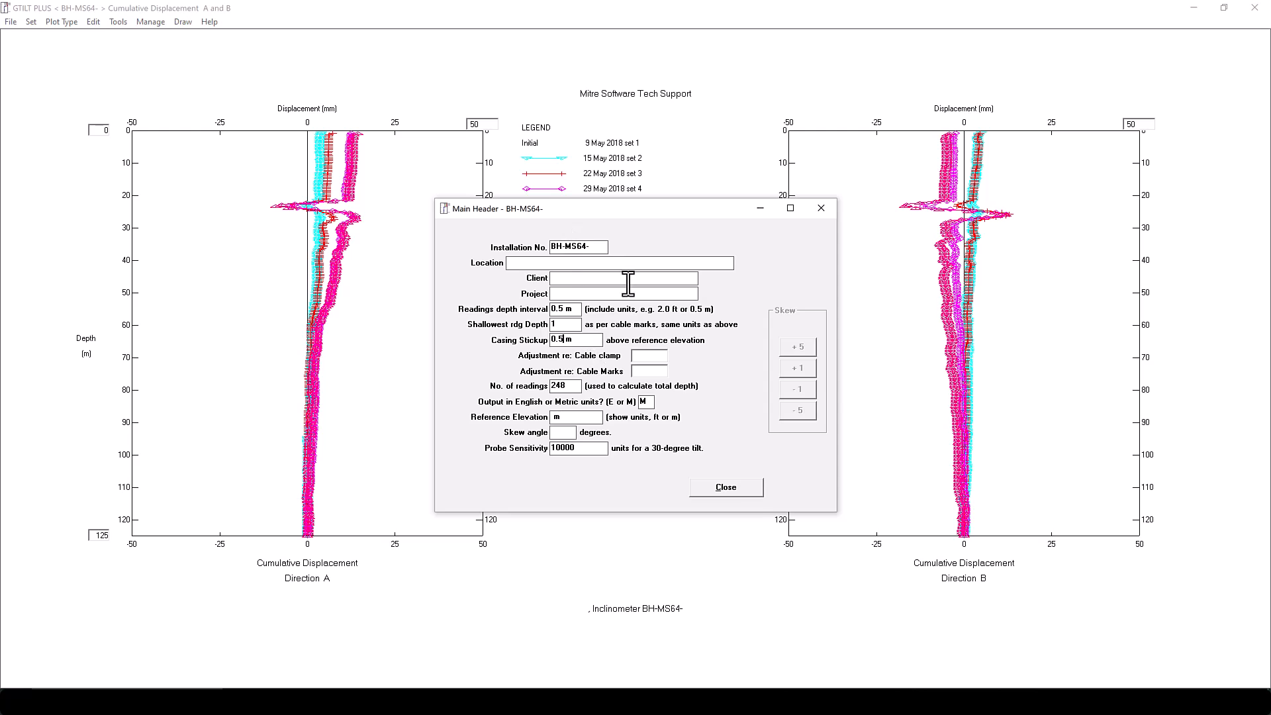
pyautogui.click(736, 485)
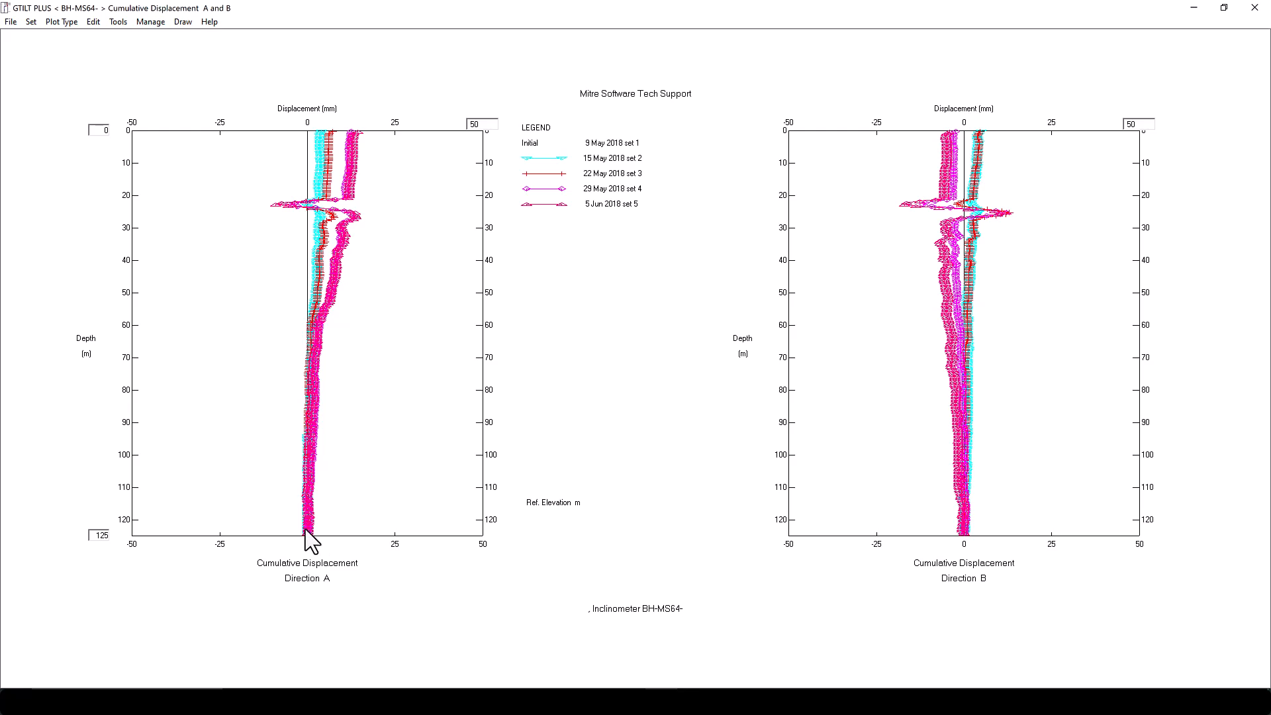
# Switch the output units in the main header to English (E)
pyautogui.click(97, 25)
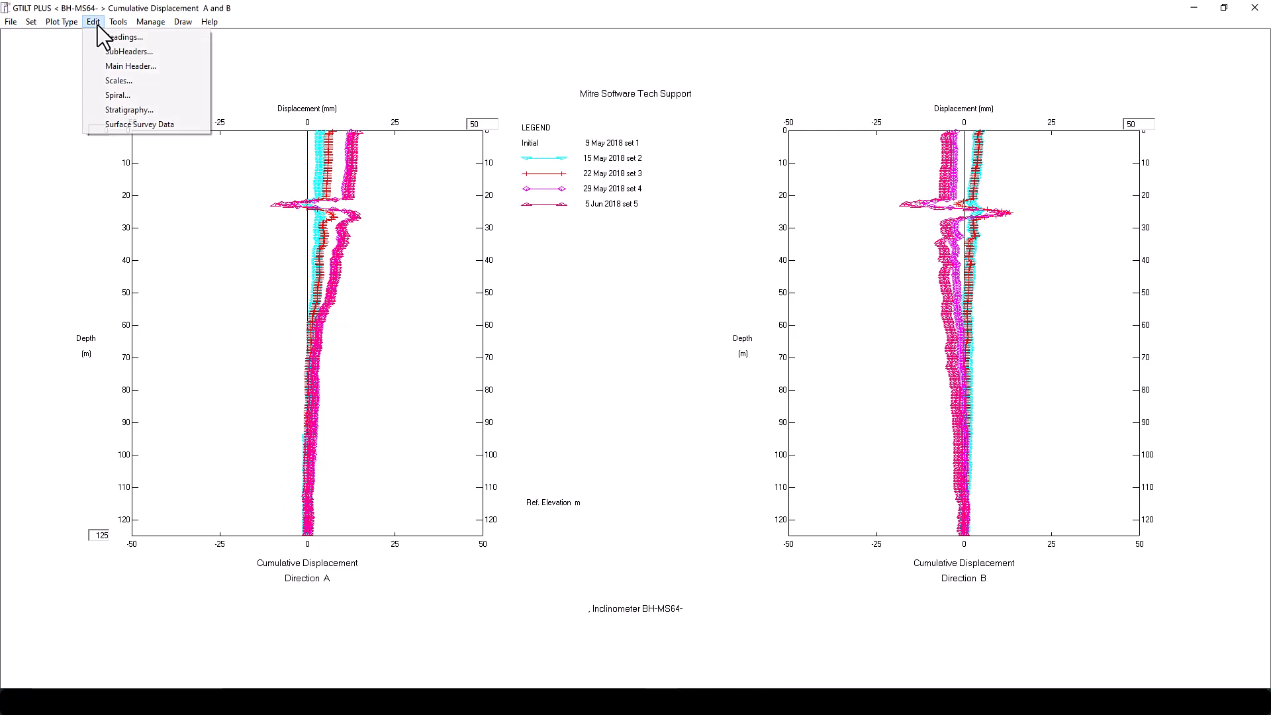
pyautogui.click(126, 67)
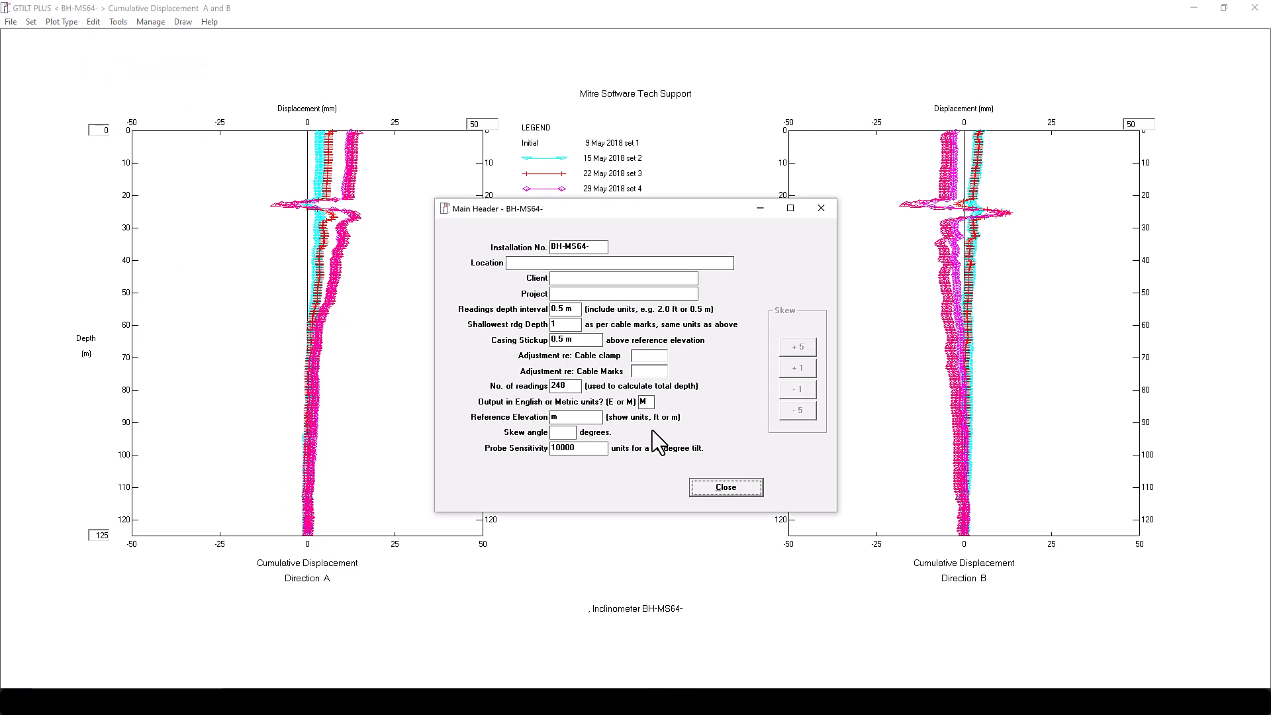
pyautogui.doubleClick(647, 402)
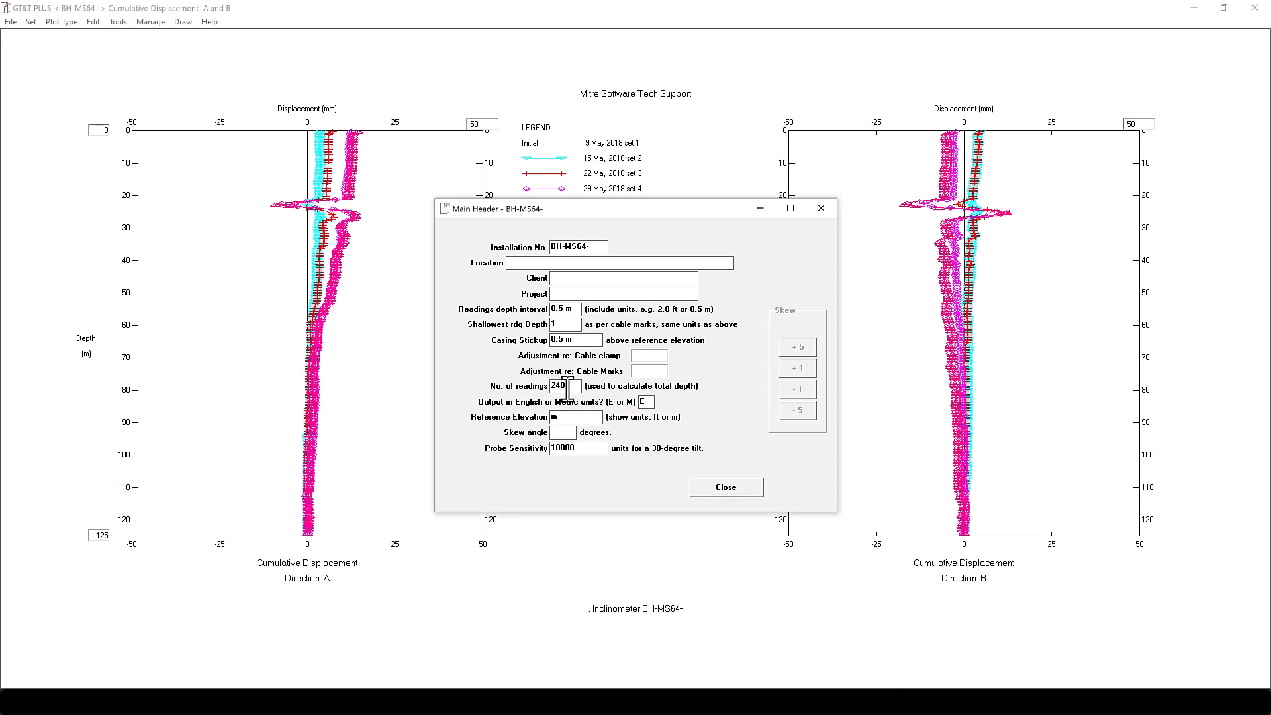
pyautogui.click(742, 490)
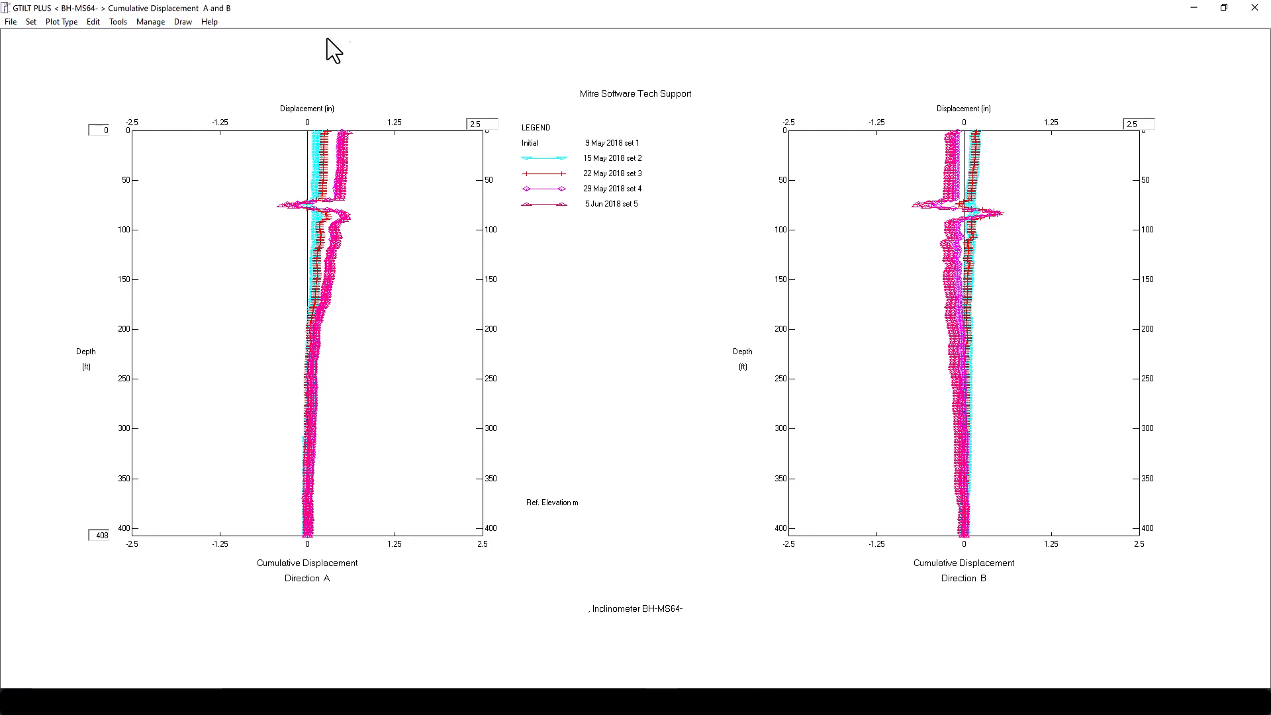
# Save the inclinometer data as BH-MS64-_first five.gtl in the GKN files folder, replacing the existing file
pyautogui.click(11, 22)
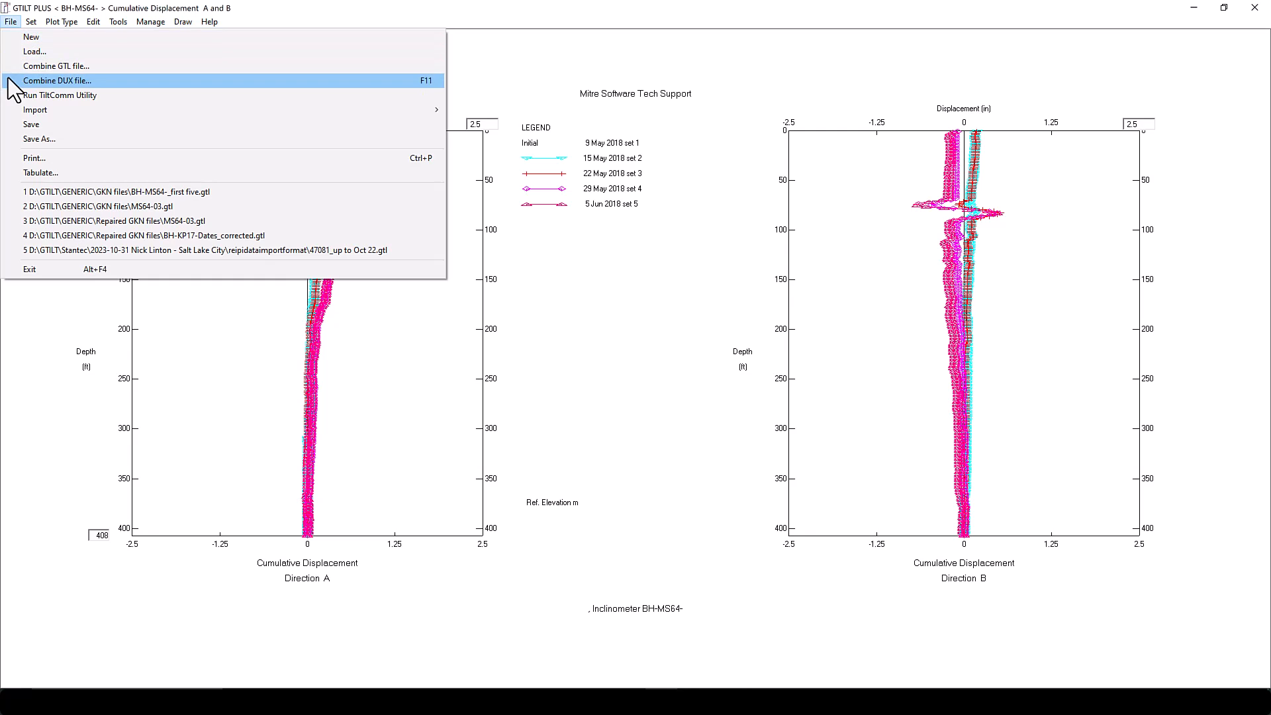
pyautogui.click(10, 139)
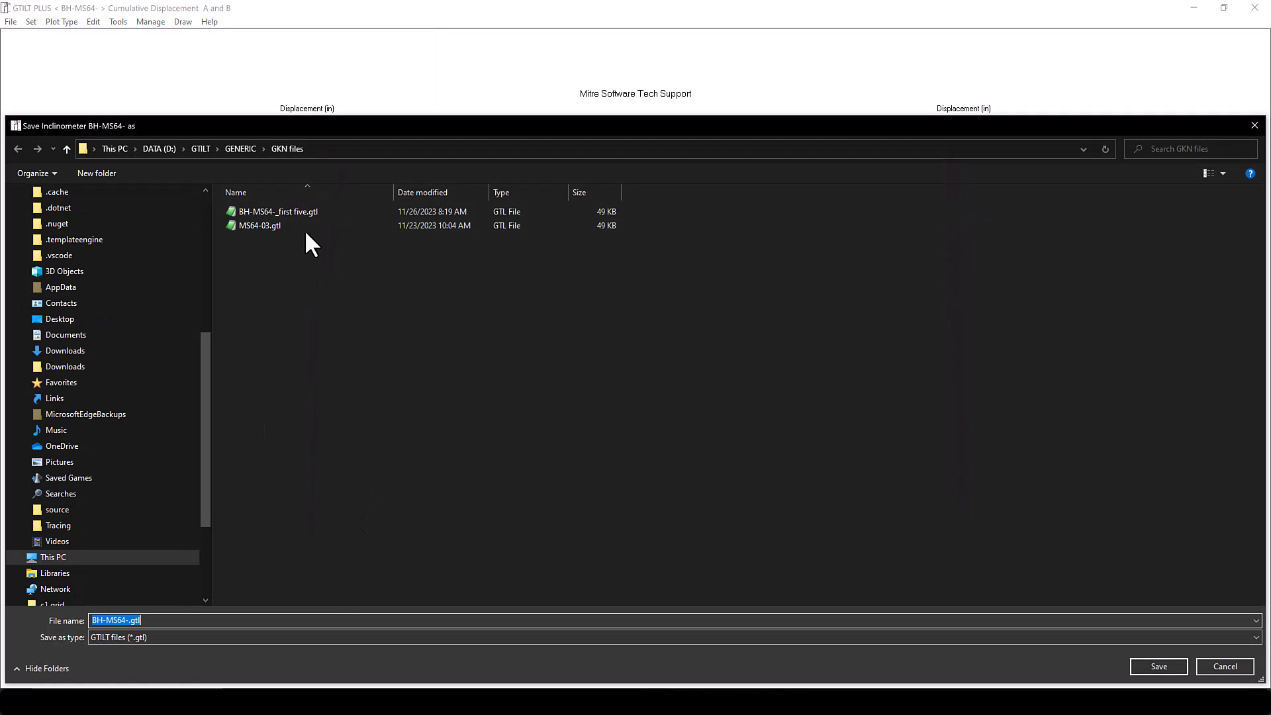
pyautogui.click(262, 210)
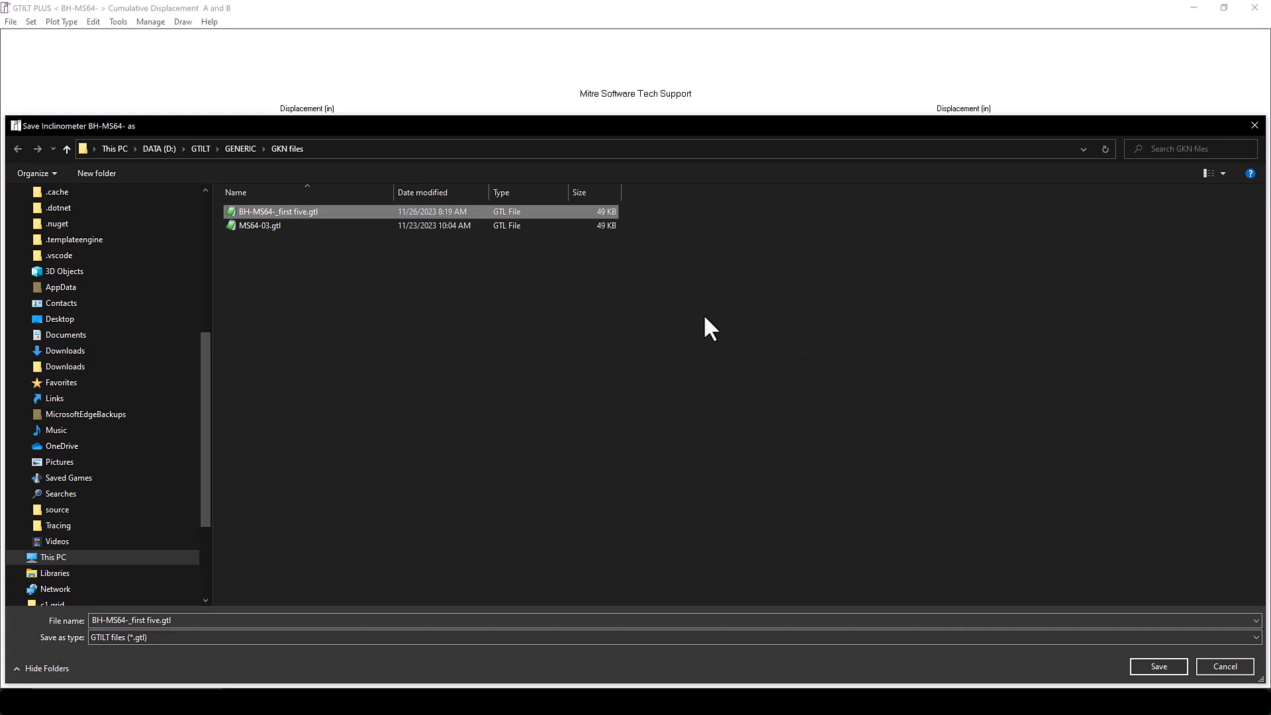
pyautogui.click(1158, 666)
pyautogui.press('Return')
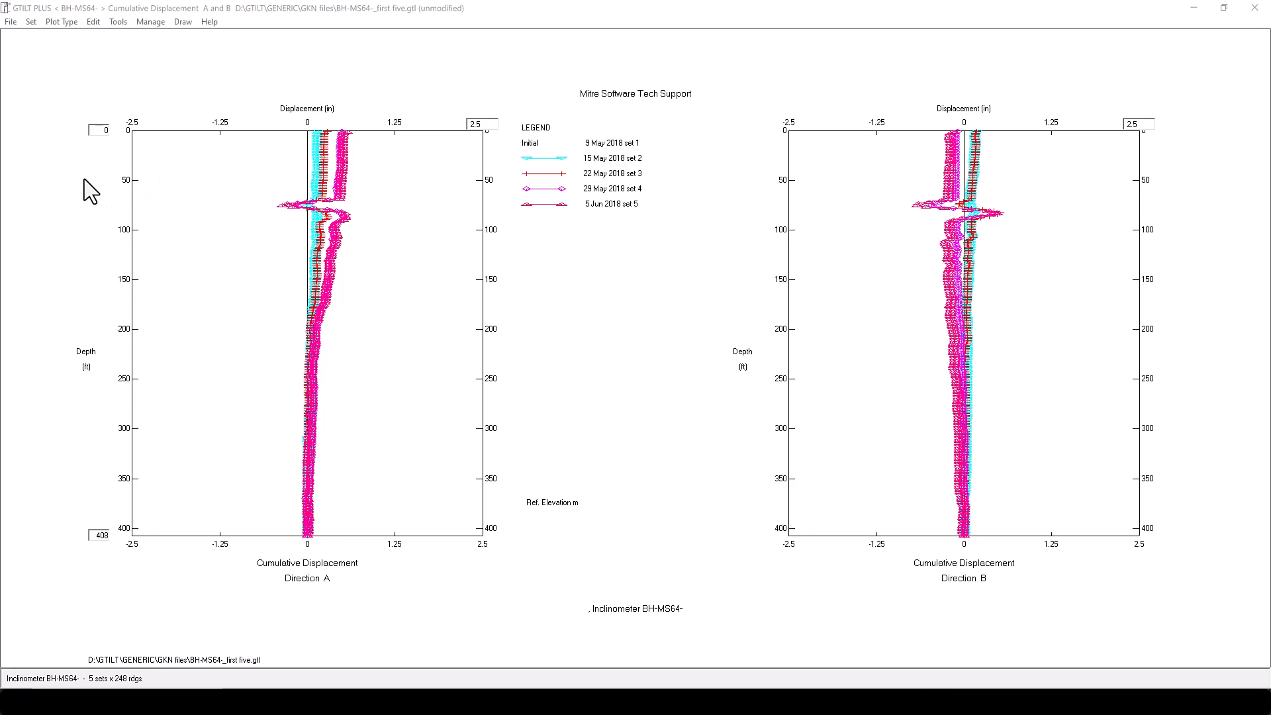
# Clear the current data with a new empty session and reload the recent file BH-MS64-_first five.gtl
pyautogui.click(11, 22)
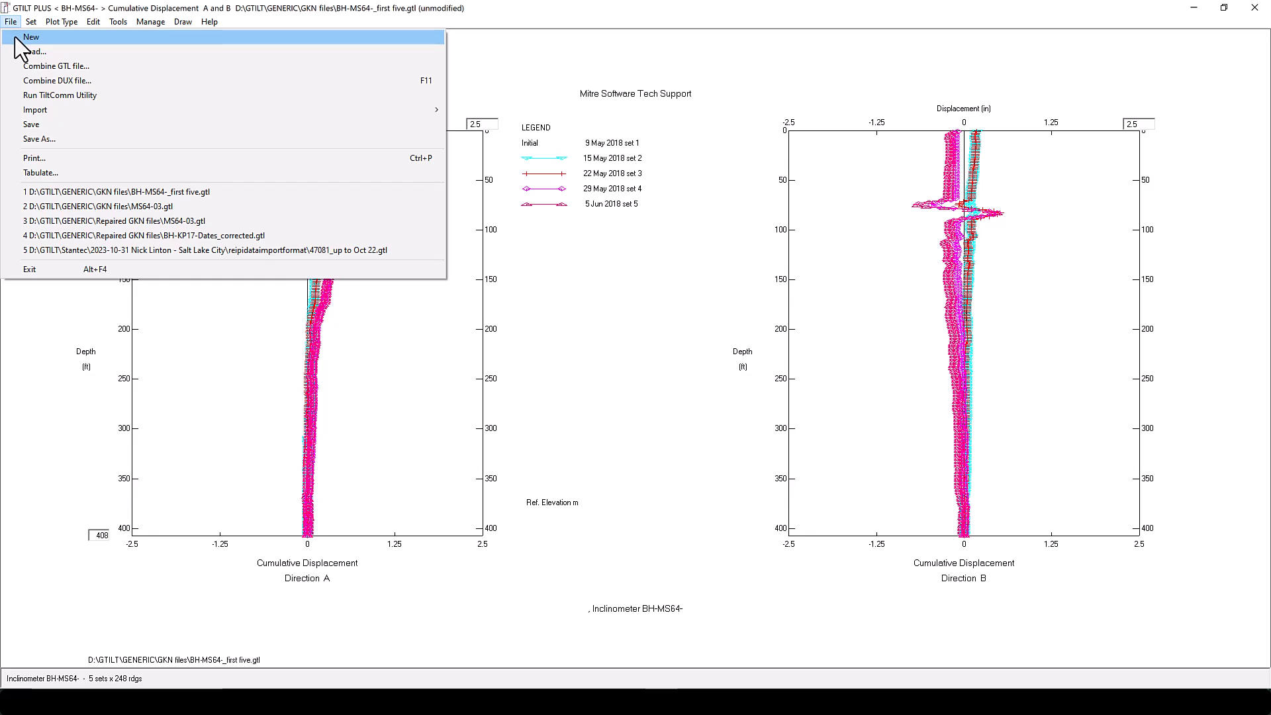
pyautogui.click(16, 38)
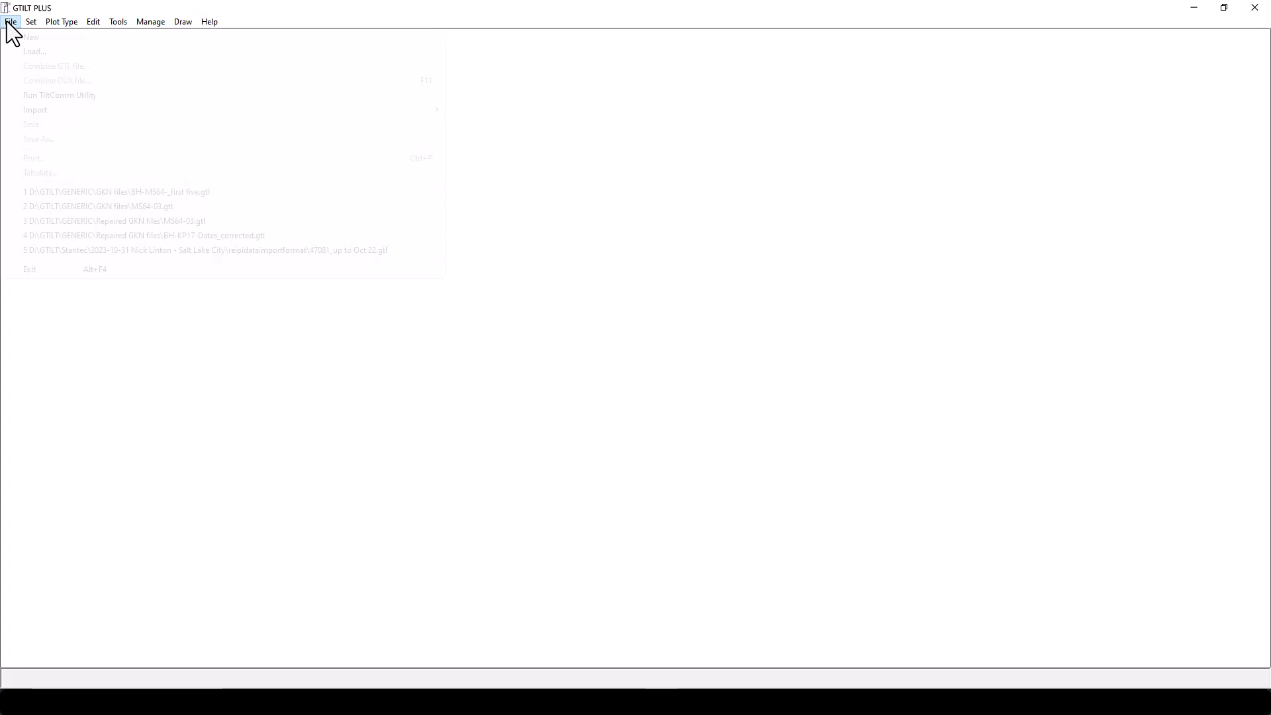
pyautogui.click(11, 23)
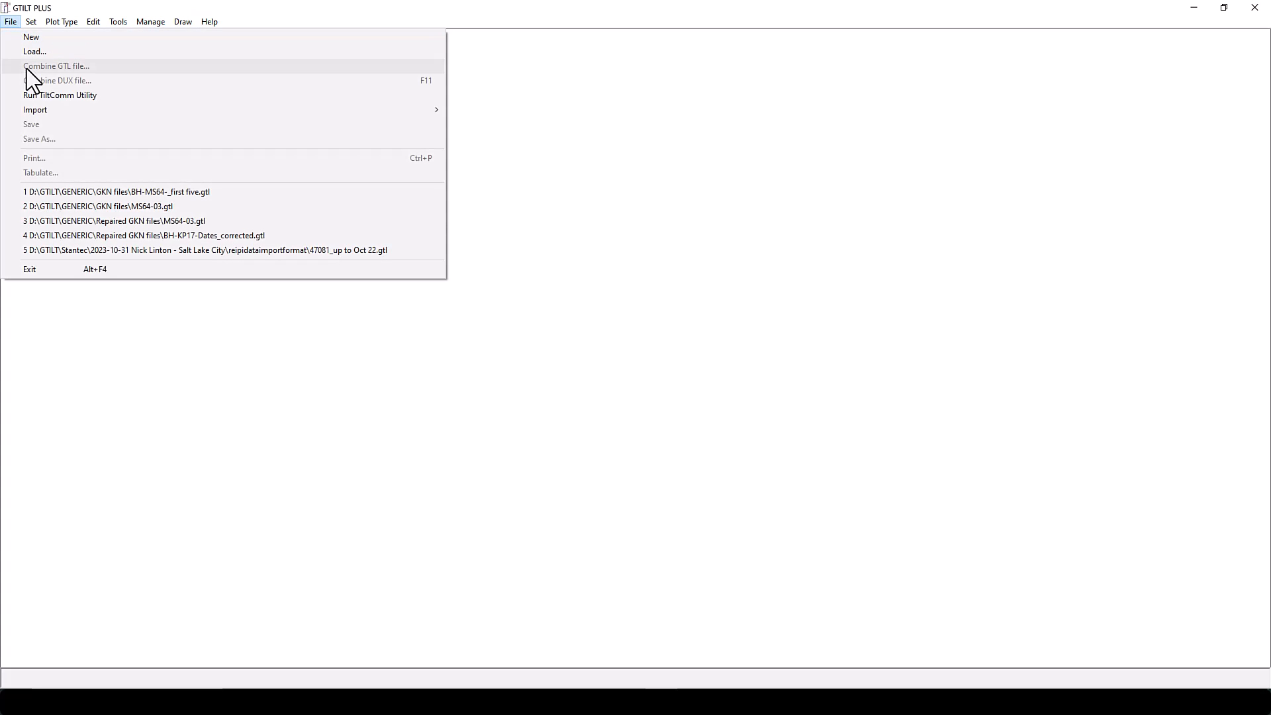
pyautogui.click(58, 199)
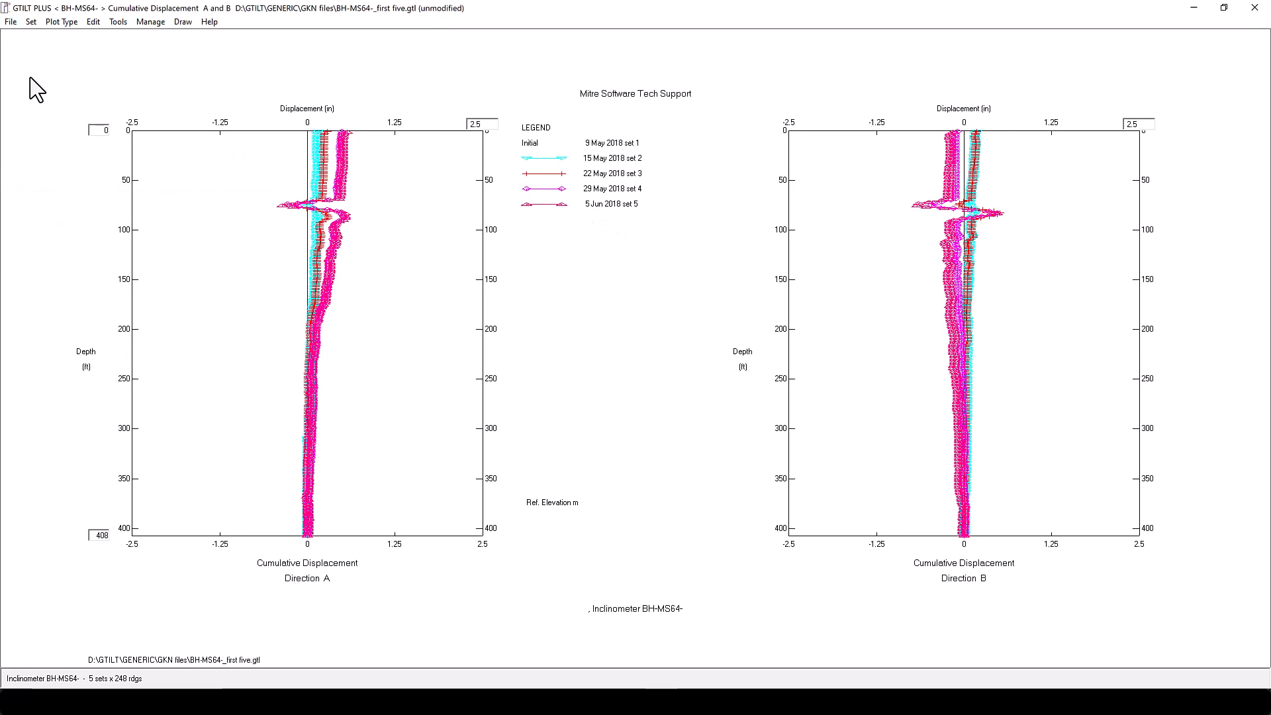
# Import the GKN file BH-MS64-03A_015.gkn as a sixth dataset and save the updated inclinometer file
pyautogui.click(10, 22)
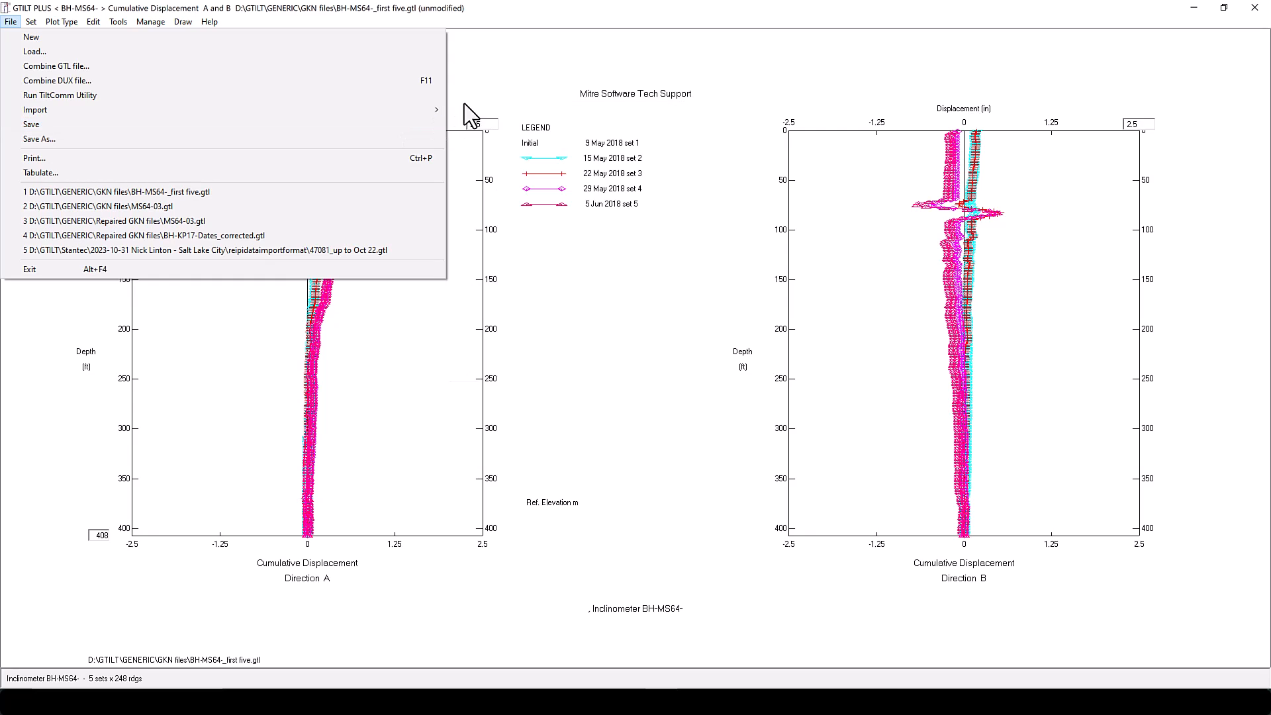
pyautogui.moveTo(434, 111)
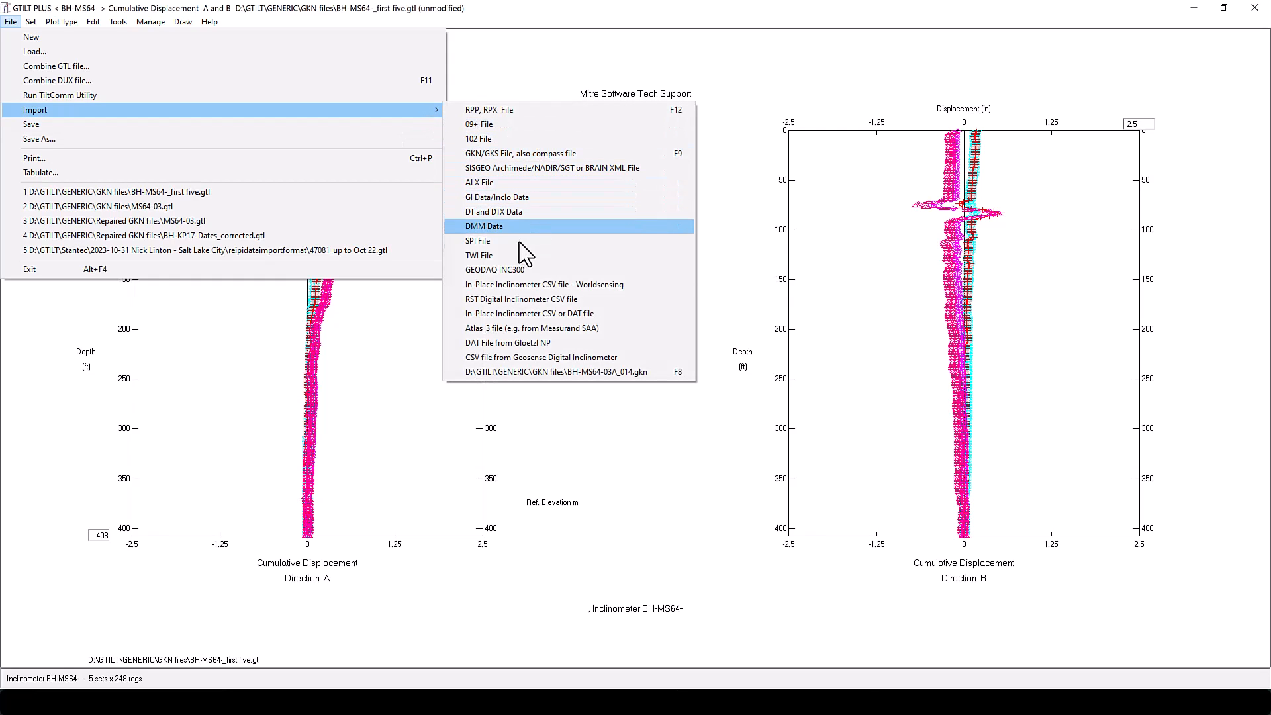
pyautogui.click(495, 160)
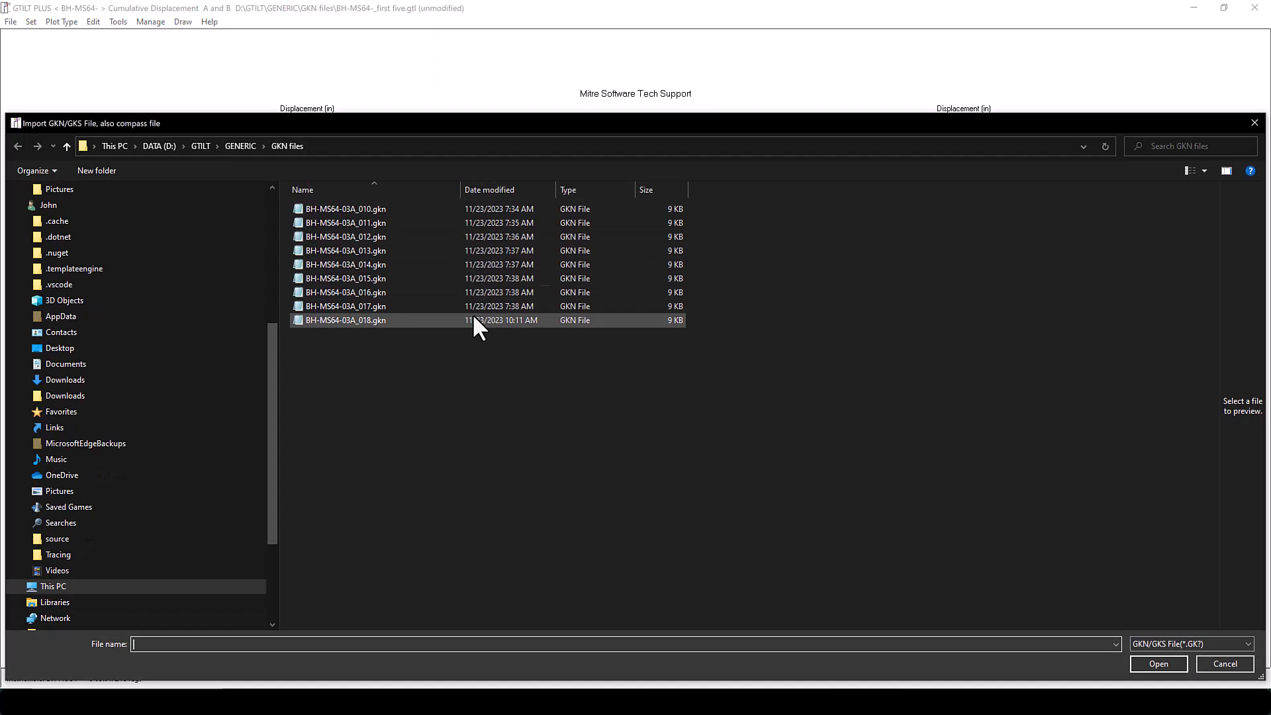
pyautogui.doubleClick(370, 276)
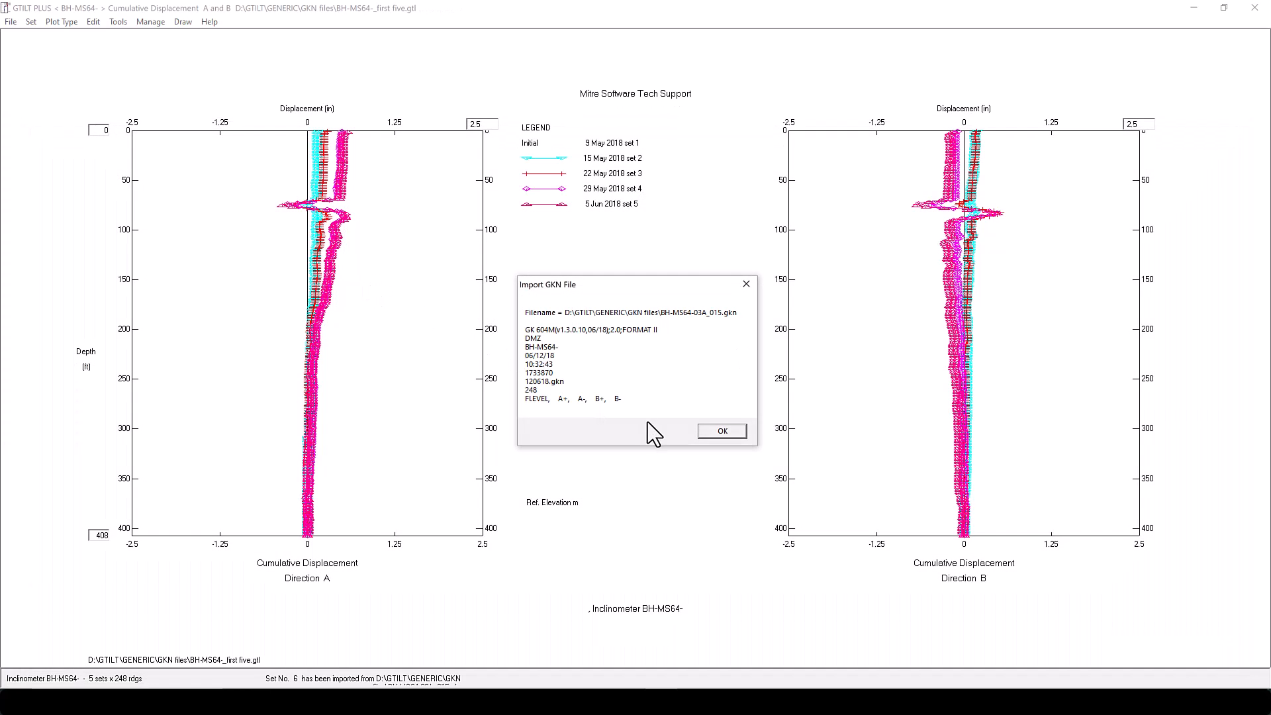
pyautogui.click(726, 432)
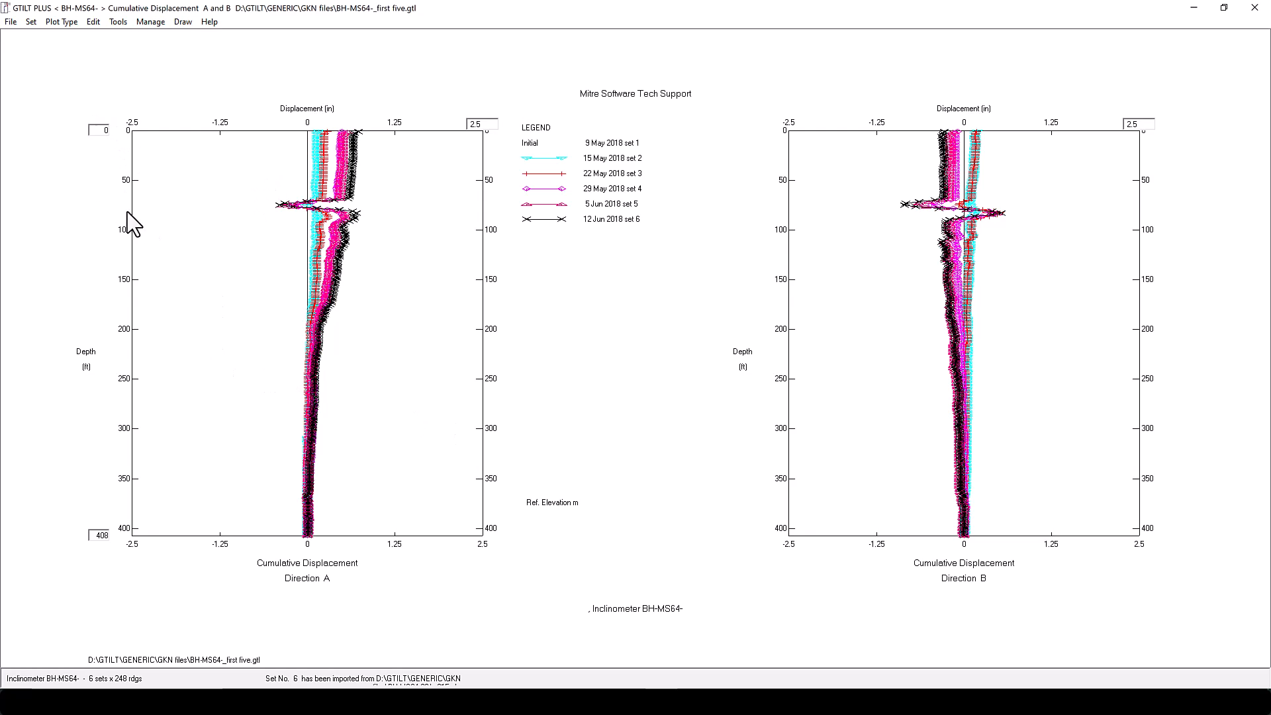
pyautogui.click(11, 22)
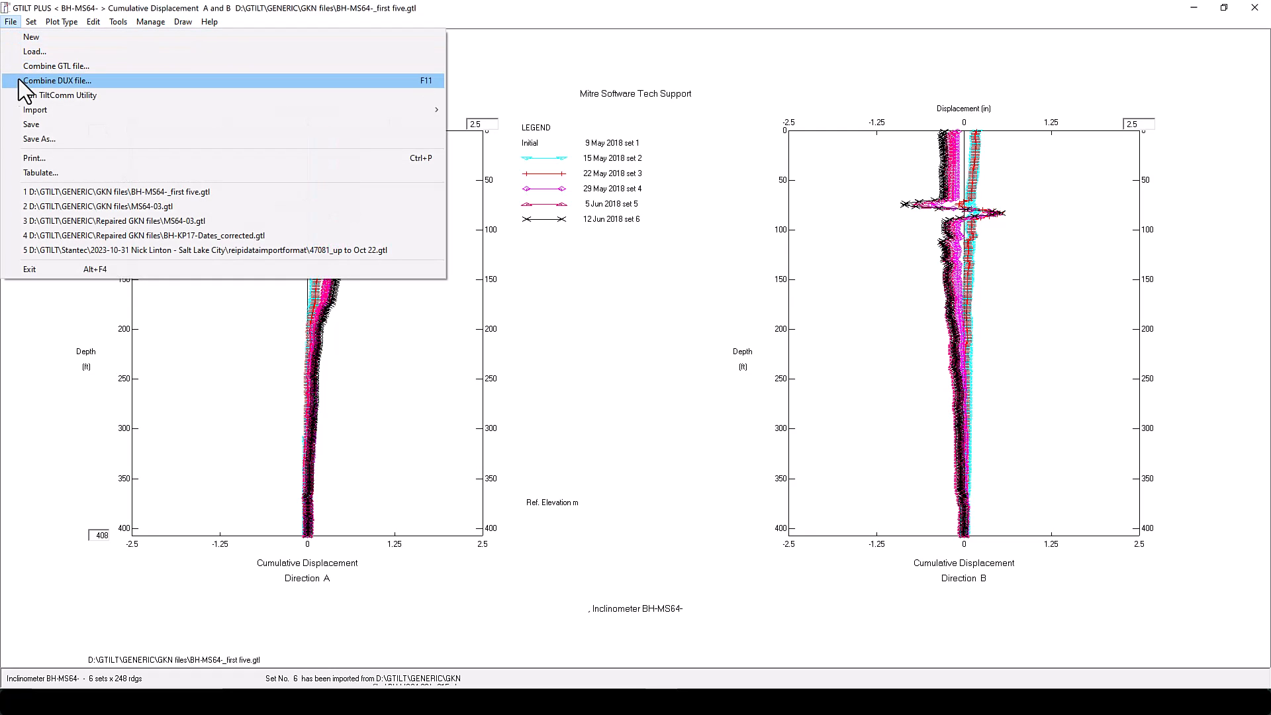
pyautogui.click(30, 125)
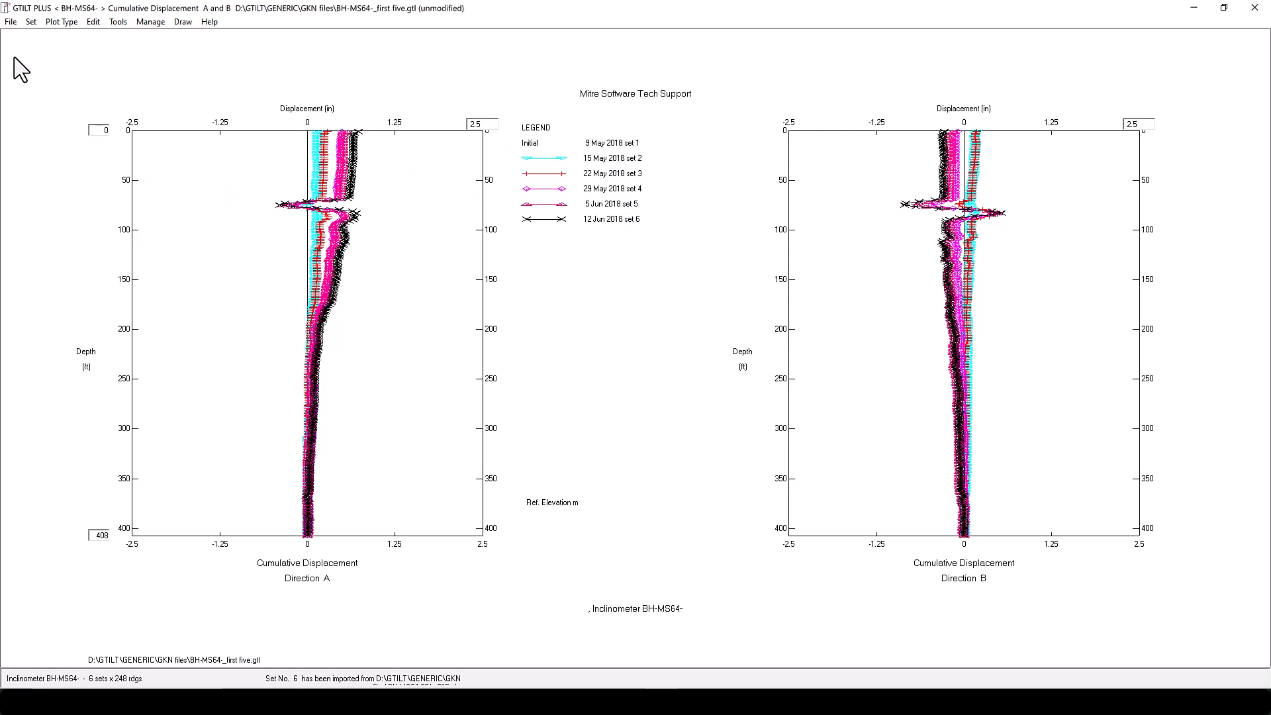
# Import the GKN file BH-MS64-03A_016.gkn as a seventh dataset and accept its header information
pyautogui.click(10, 23)
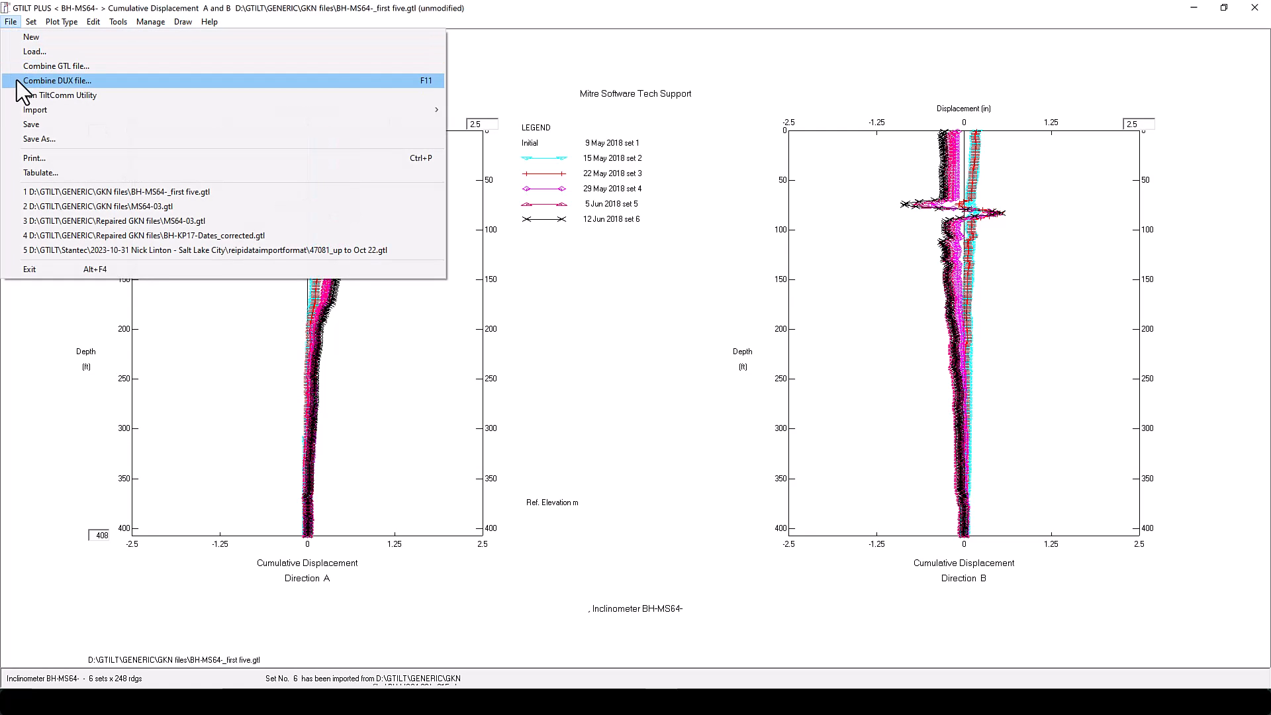
pyautogui.moveTo(27, 110)
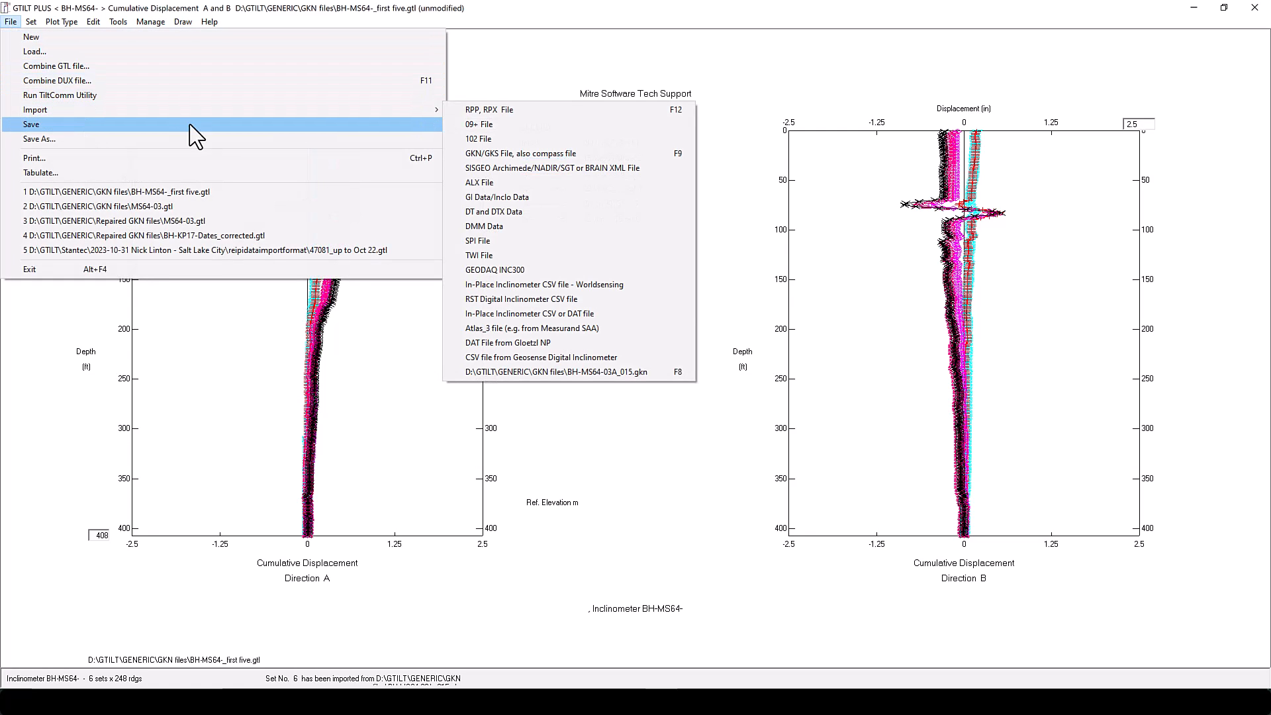
pyautogui.click(534, 155)
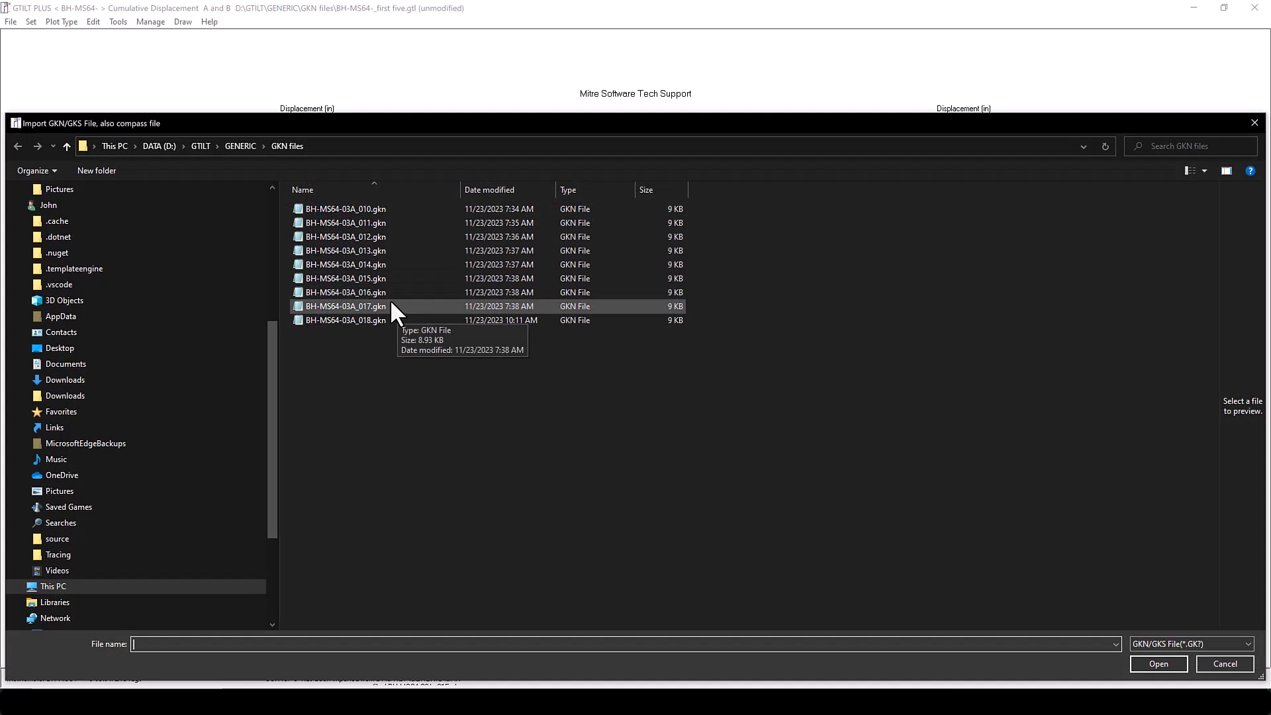
pyautogui.doubleClick(368, 292)
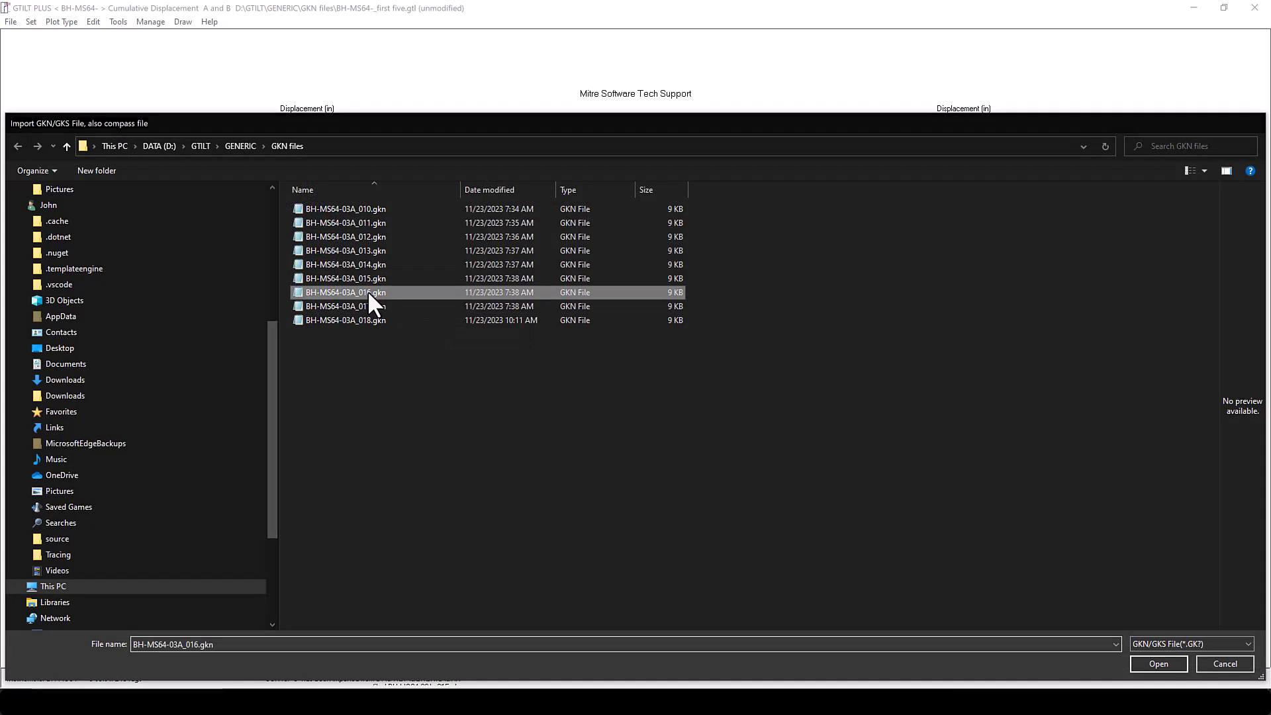
pyautogui.click(703, 430)
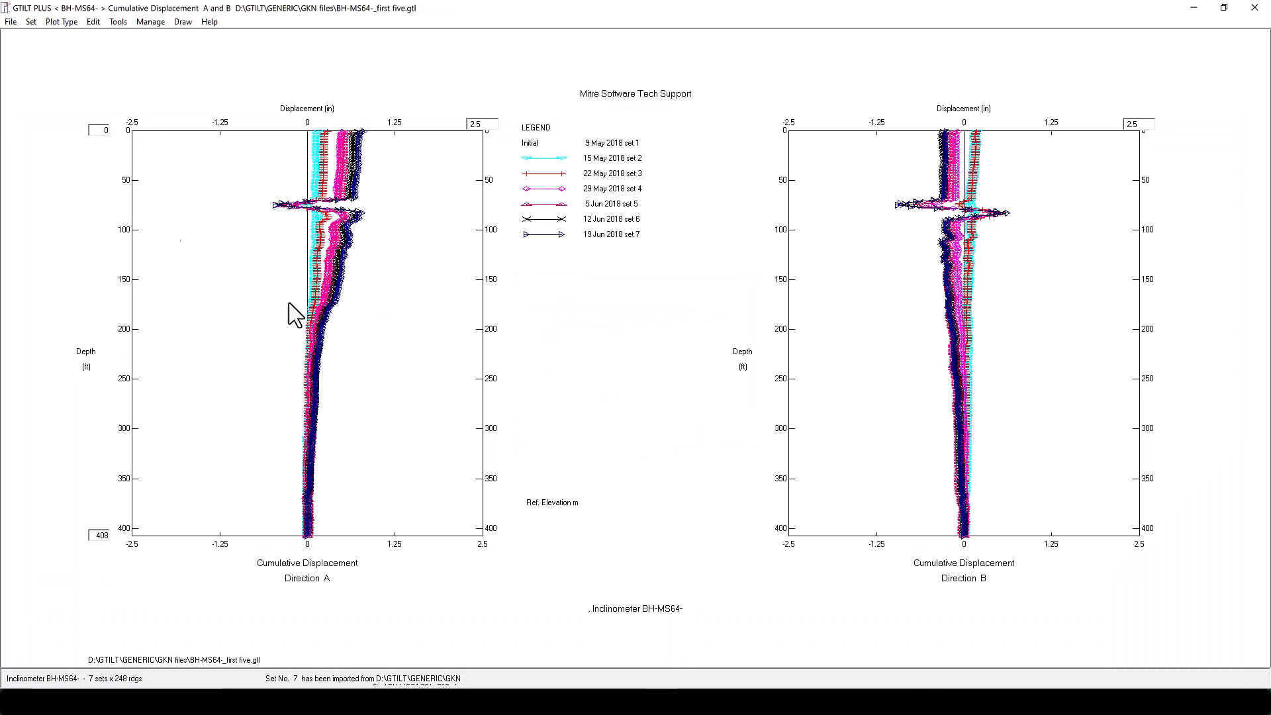
# Import the GKN file BH-MS64-03A_017.gkn as an eighth dataset and accept its header information
pyautogui.click(11, 22)
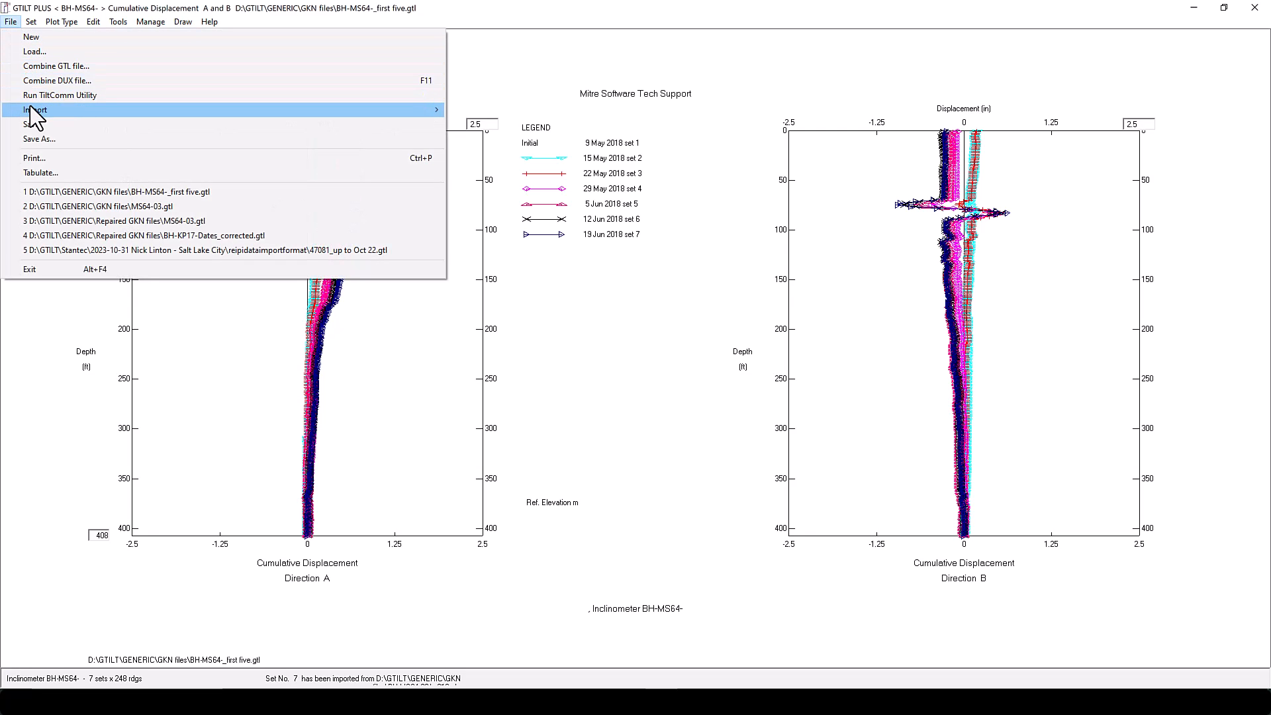
pyautogui.moveTo(34, 111)
pyautogui.click(595, 159)
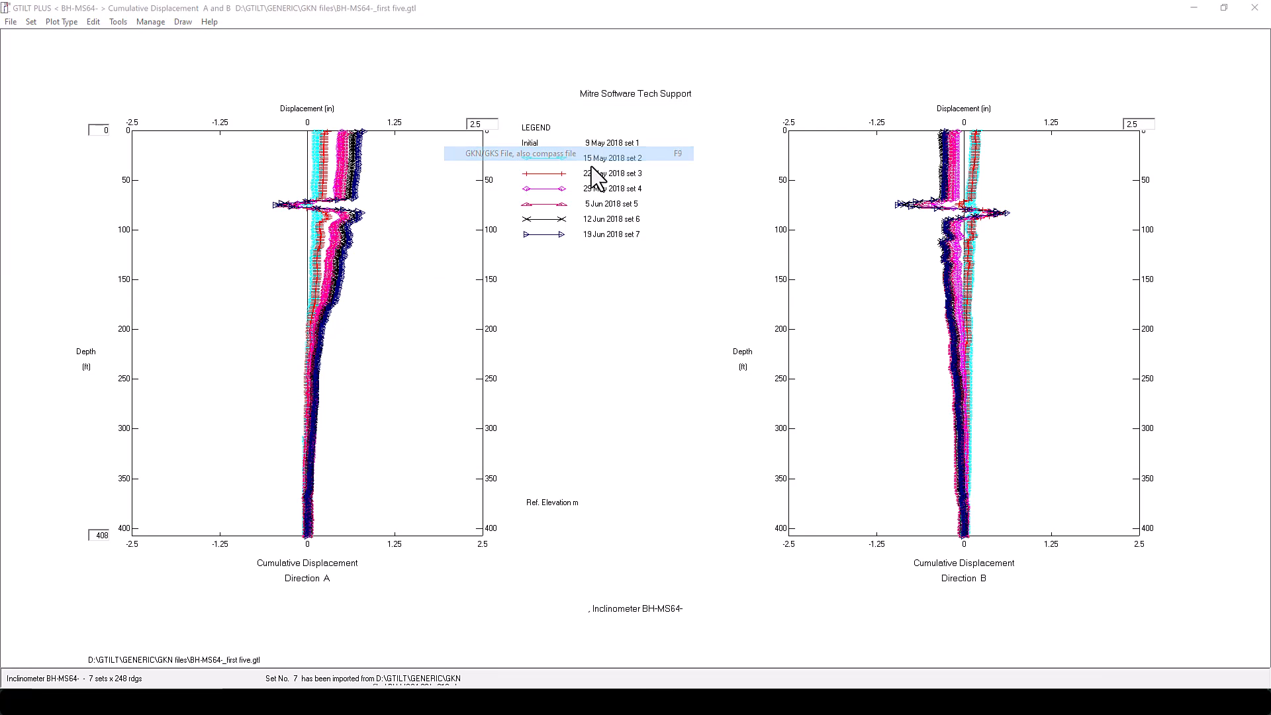
pyautogui.doubleClick(369, 306)
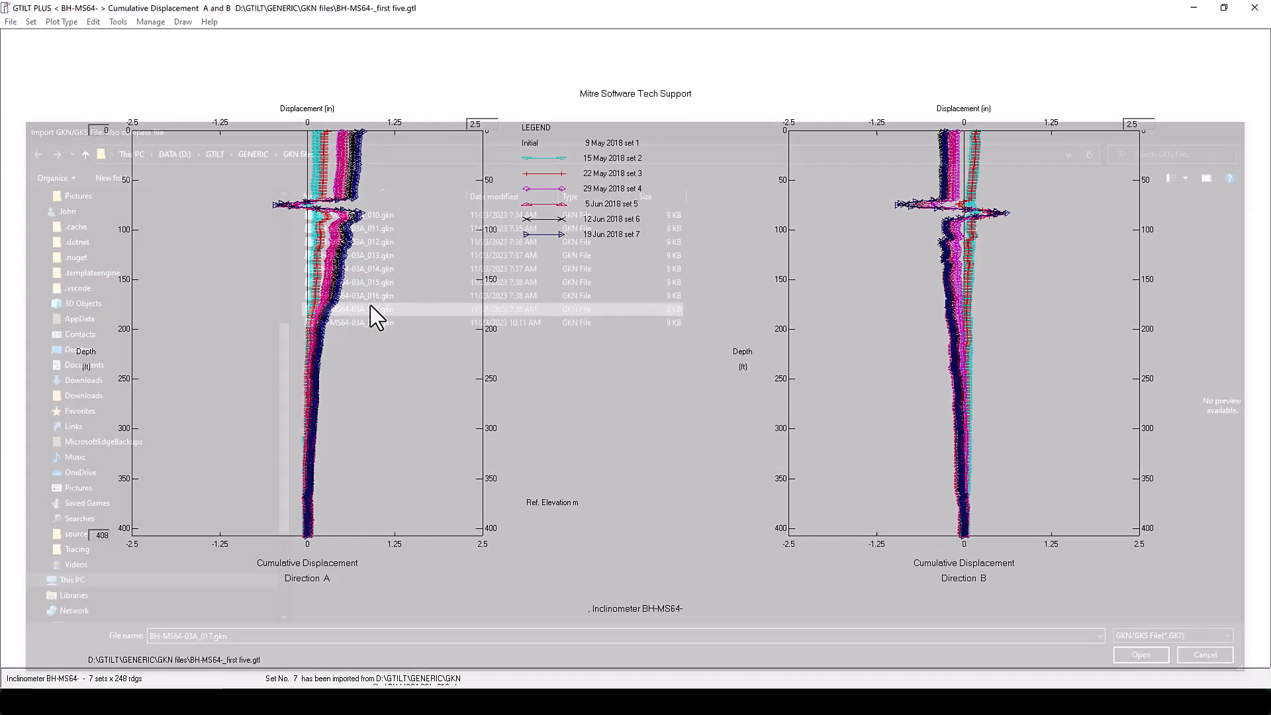
pyautogui.click(727, 434)
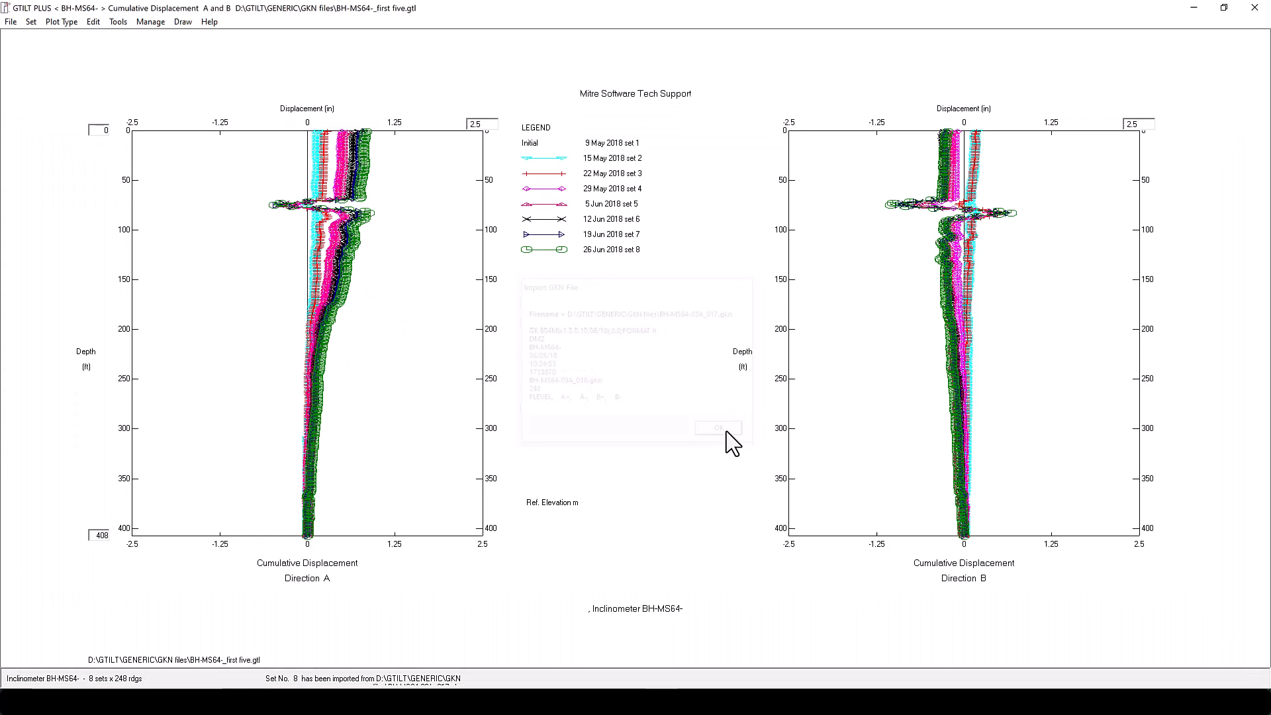
# Import the GKN file BH-MS64-03A_018.gkn as a ninth dataset and accept its header information
pyautogui.click(11, 22)
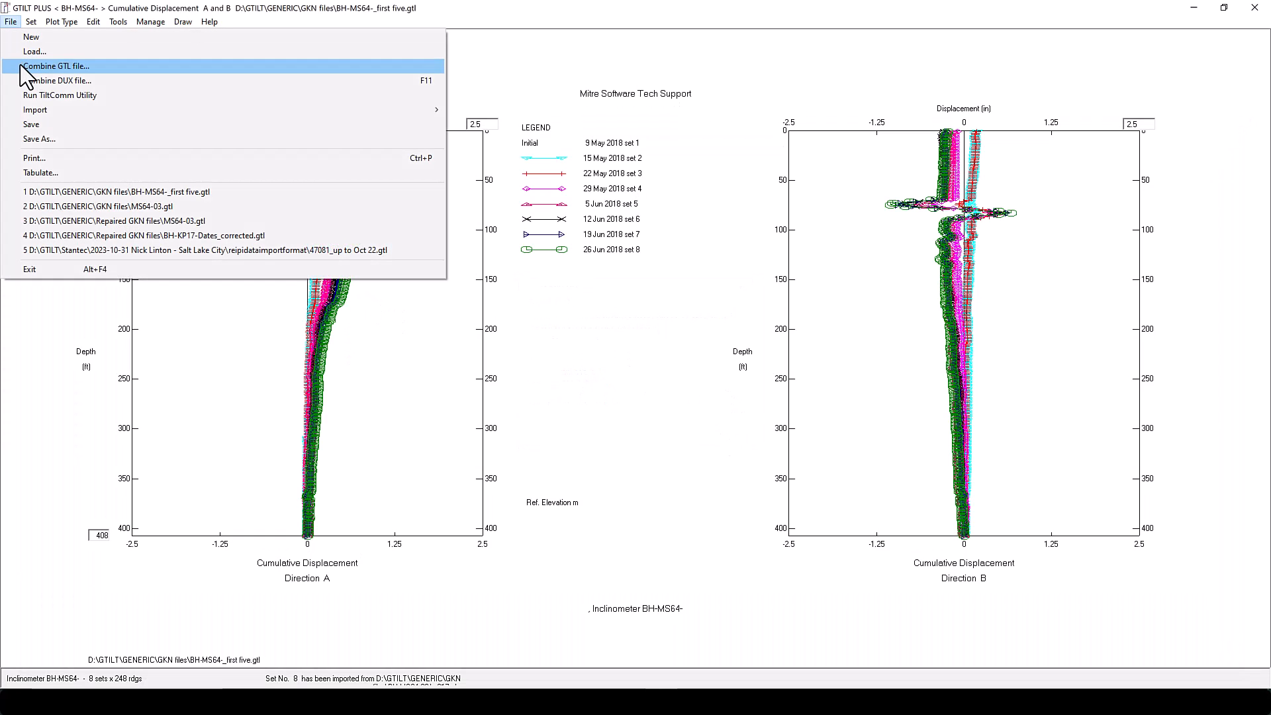
pyautogui.moveTo(115, 111)
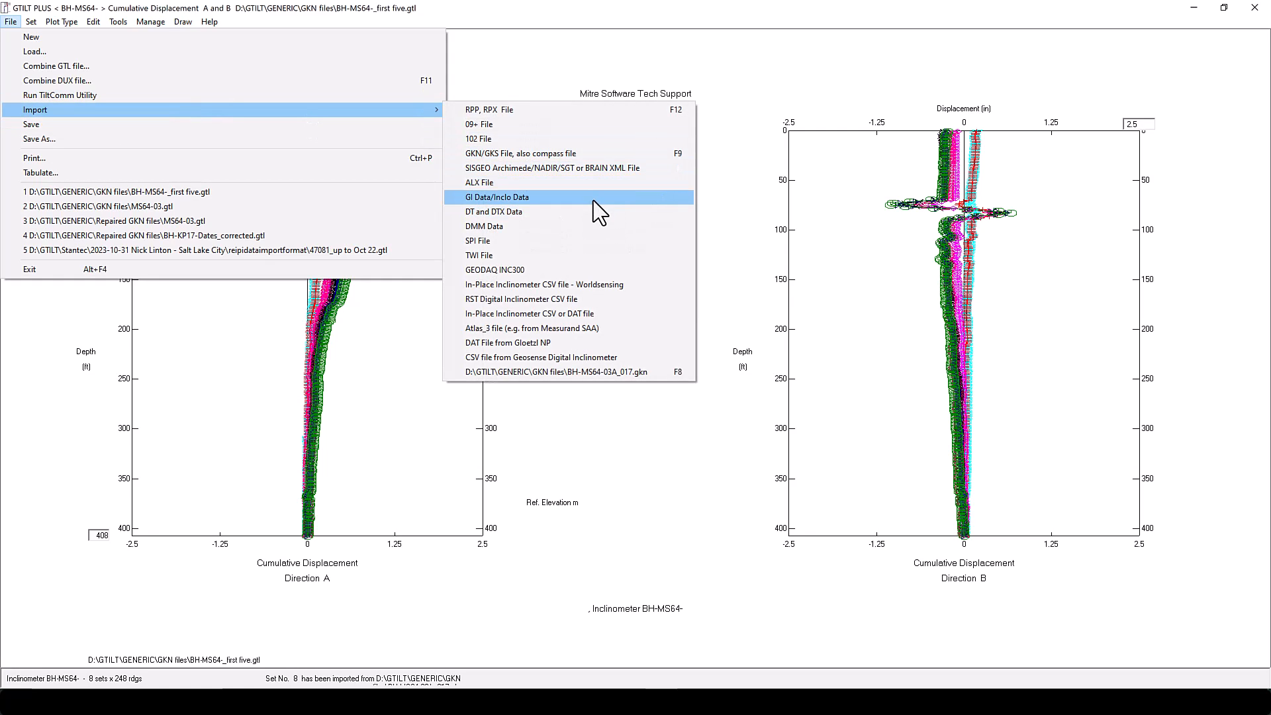
pyautogui.click(575, 156)
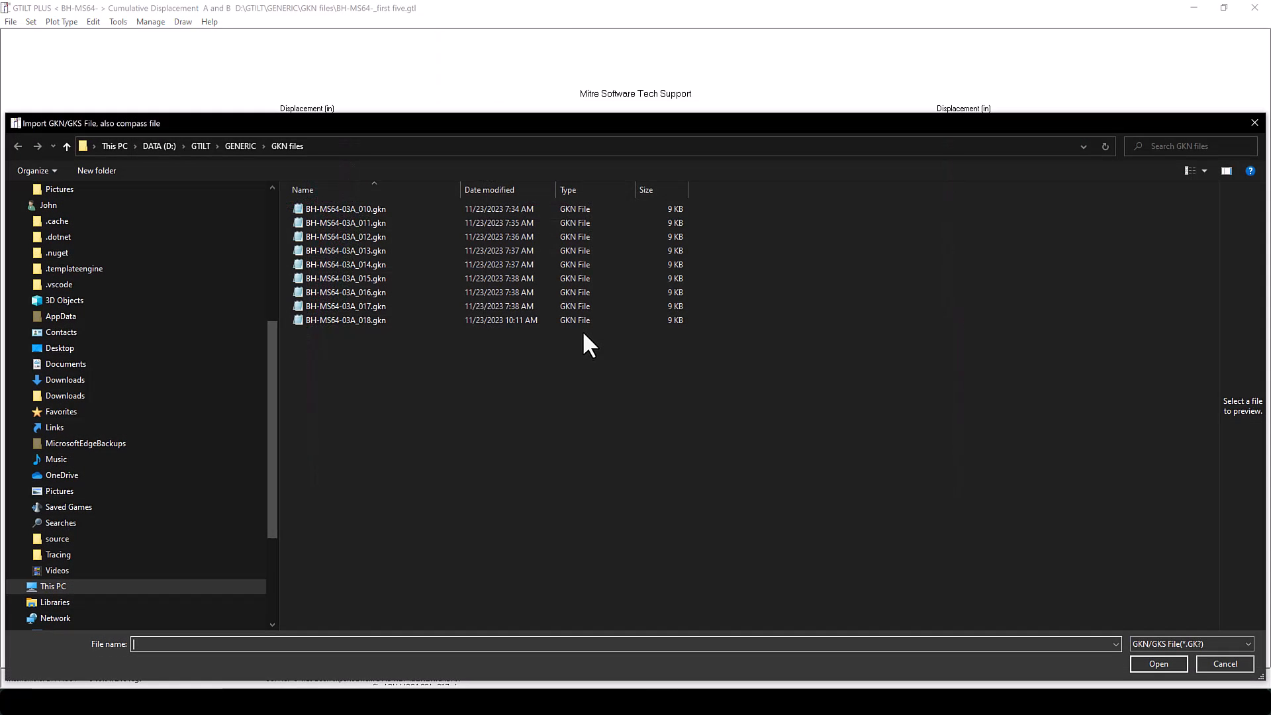
pyautogui.doubleClick(491, 316)
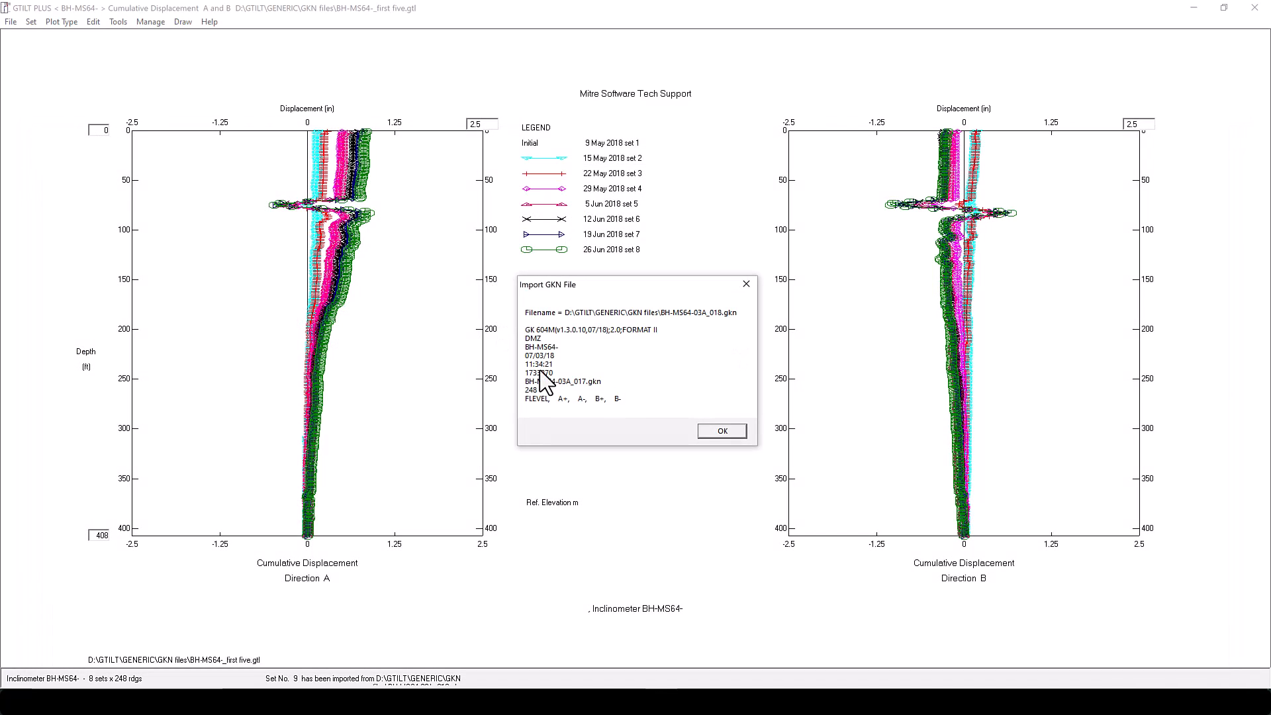
pyautogui.click(722, 432)
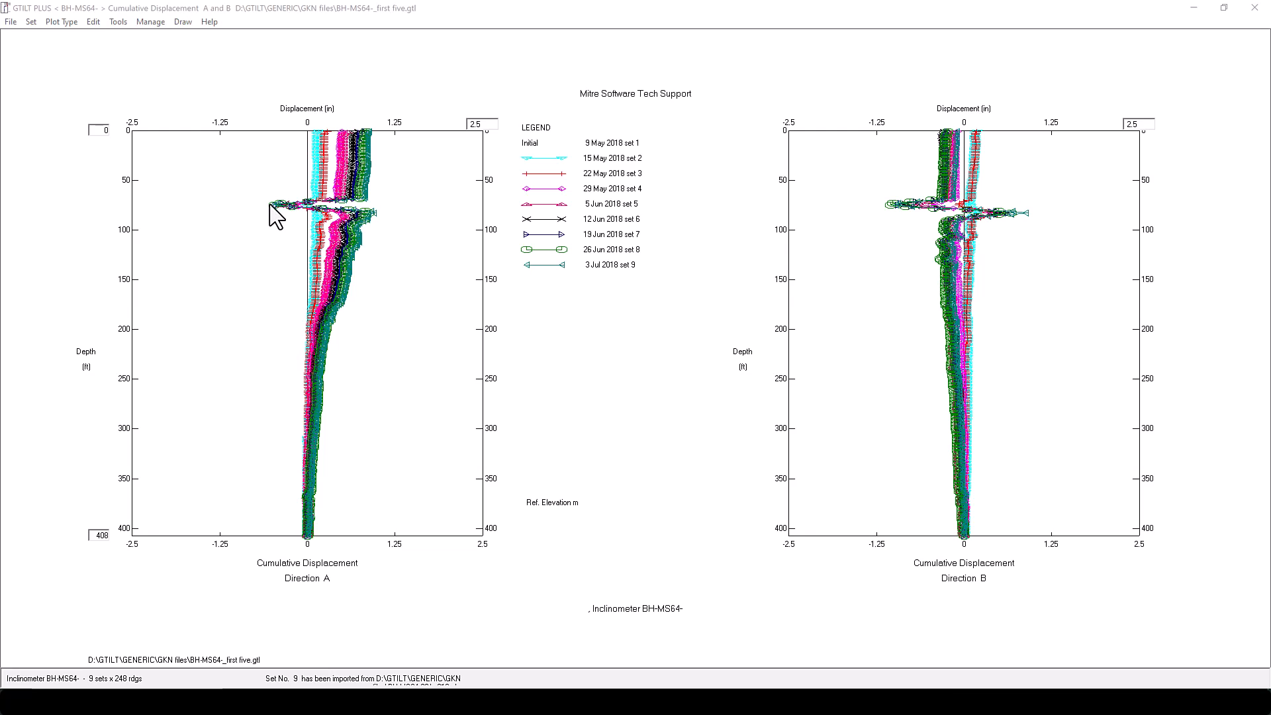
# Turn off the display of symbols on plots in the preferences
pyautogui.click(31, 21)
pyautogui.click(41, 35)
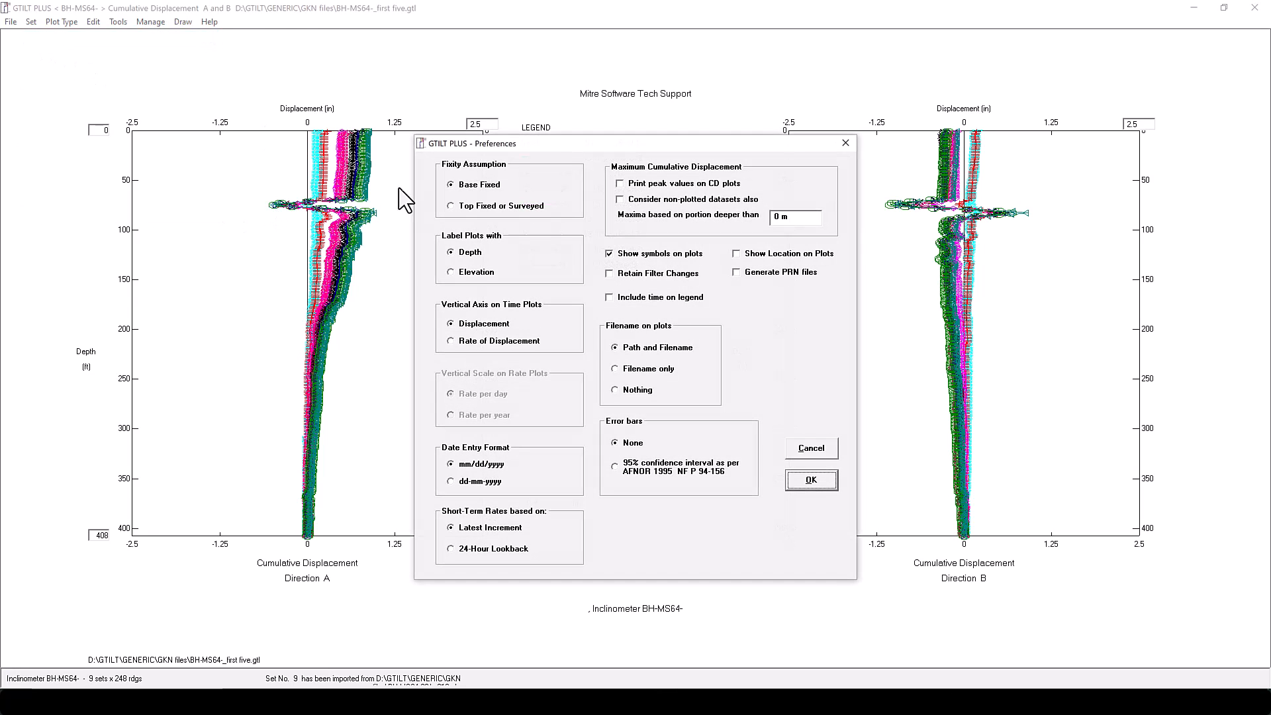
pyautogui.click(616, 265)
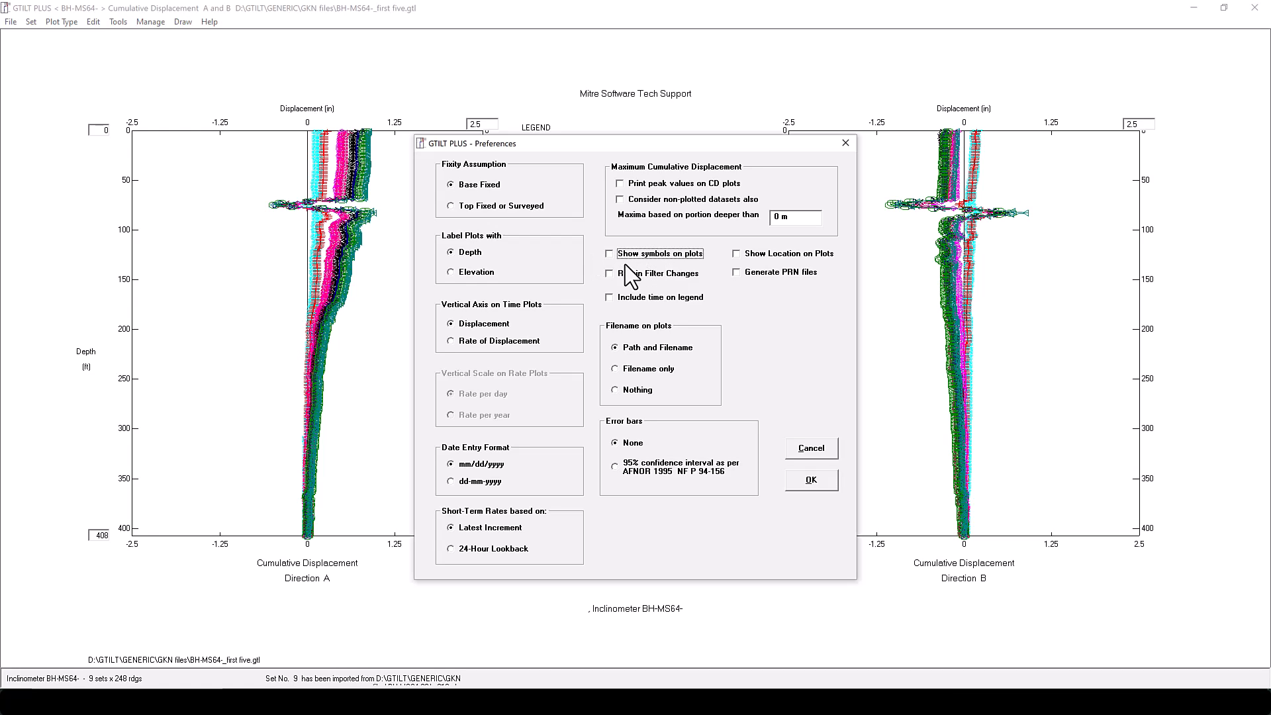
pyautogui.click(811, 481)
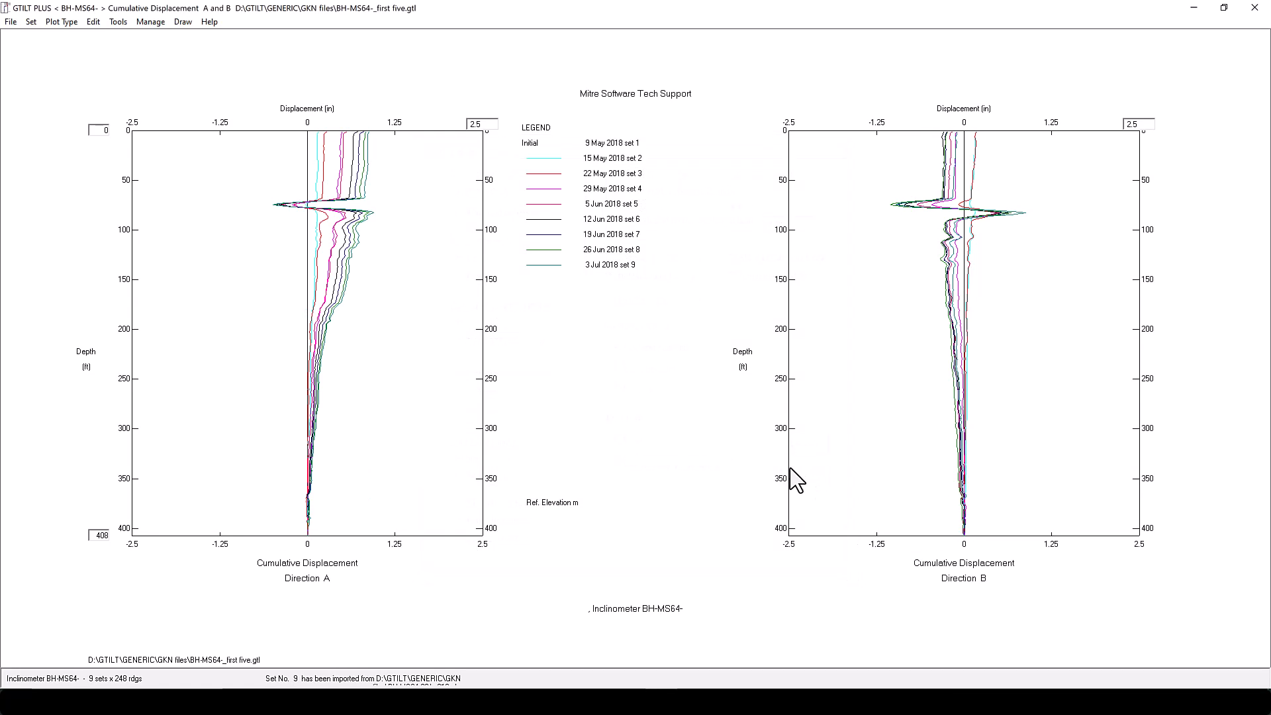
# Compare the set 1 readings in the Readings Editor with the raw file BH-MS64-03A_010.gkn in Notepad, including the 1.0 depth line
pyautogui.click(93, 25)
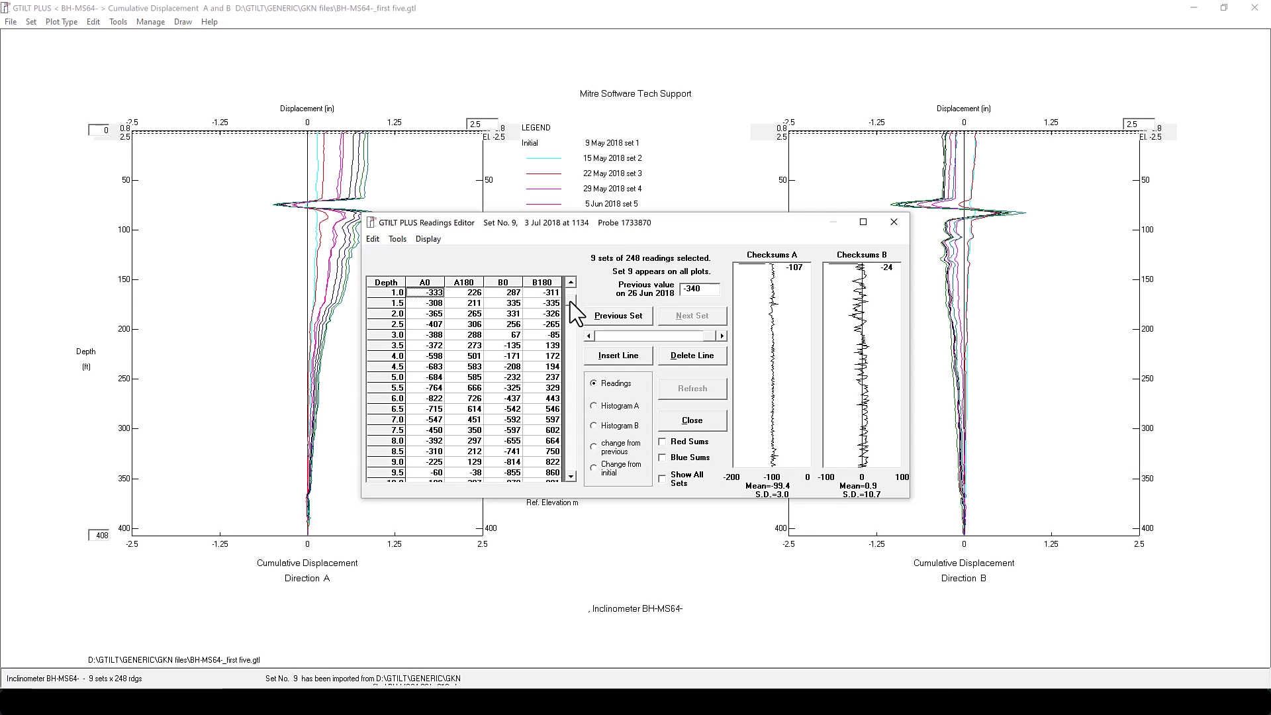
pyautogui.moveTo(703, 341); pyautogui.dragTo(564, 352)
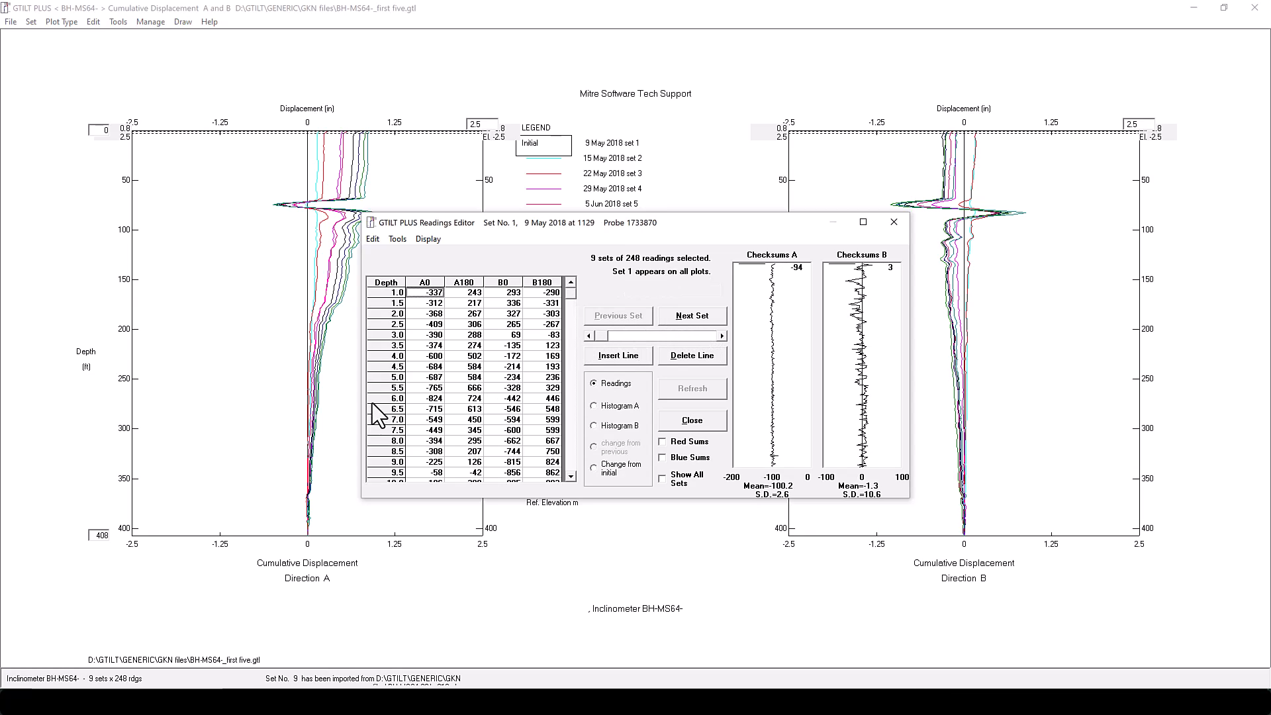
pyautogui.click(312, 702)
pyautogui.moveTo(304, 119); pyautogui.dragTo(1067, 81)
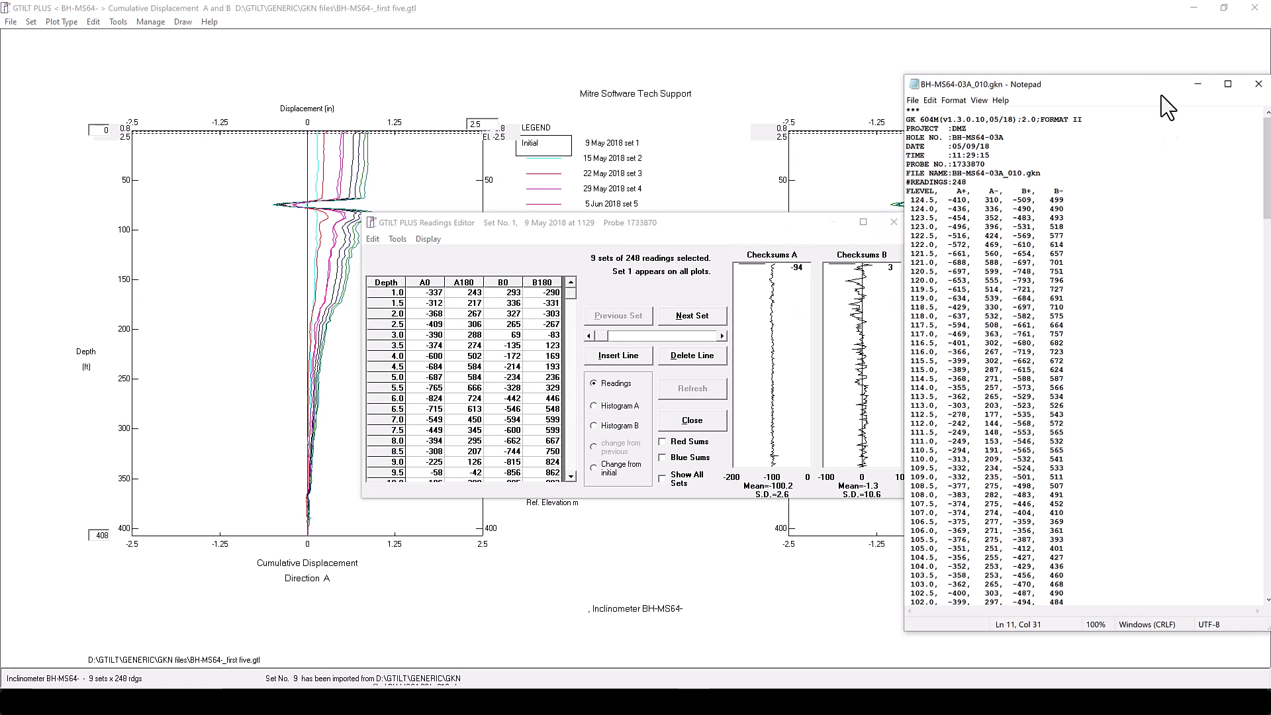
pyautogui.moveTo(1146, 86); pyautogui.dragTo(1023, 63)
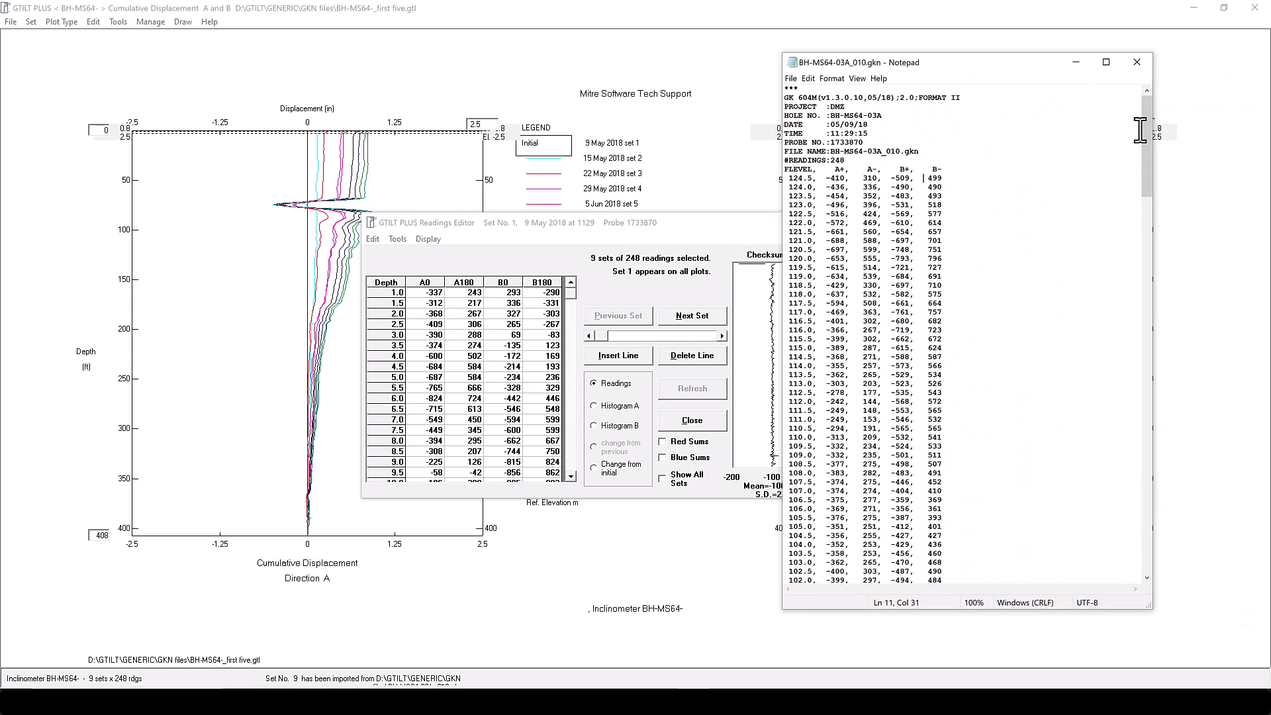
pyautogui.moveTo(1152, 132); pyautogui.dragTo(1195, 536)
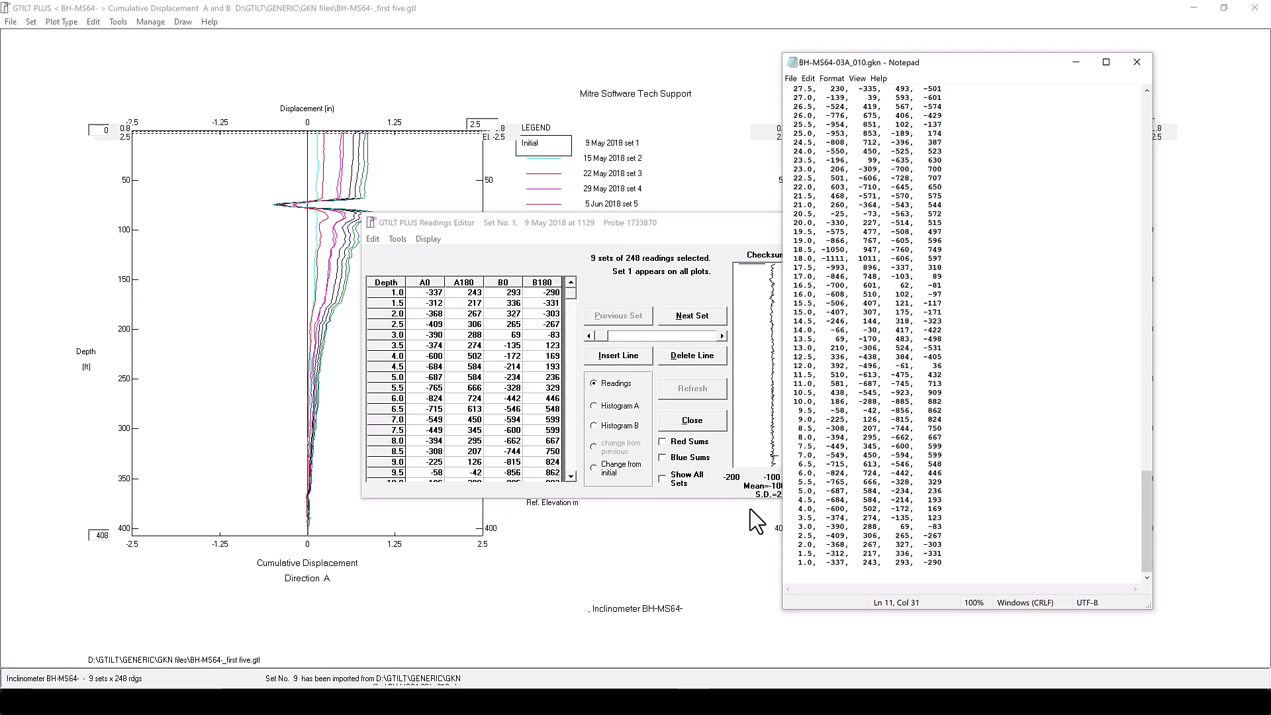
pyautogui.moveTo(943, 562); pyautogui.dragTo(820, 564)
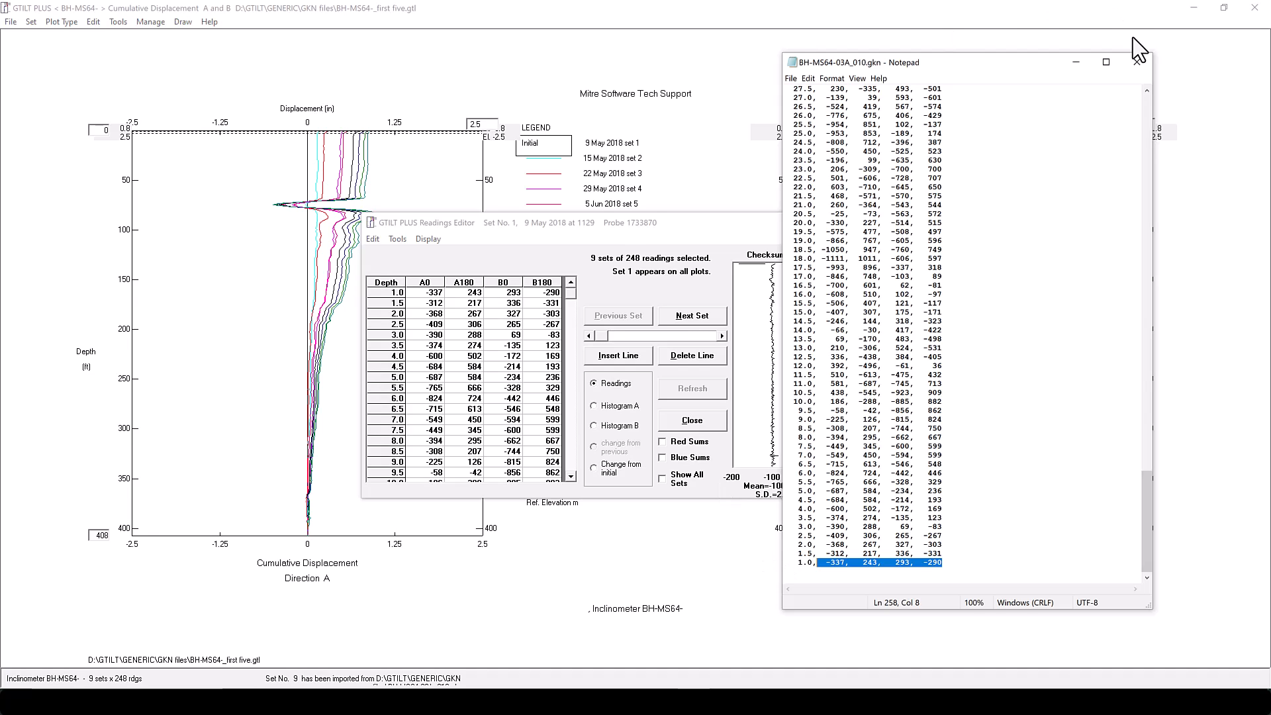
pyautogui.click(1137, 63)
# Enlarge the Readings Editor and show dataset 9 as change from initial
pyautogui.moveTo(706, 228); pyautogui.dragTo(746, 34)
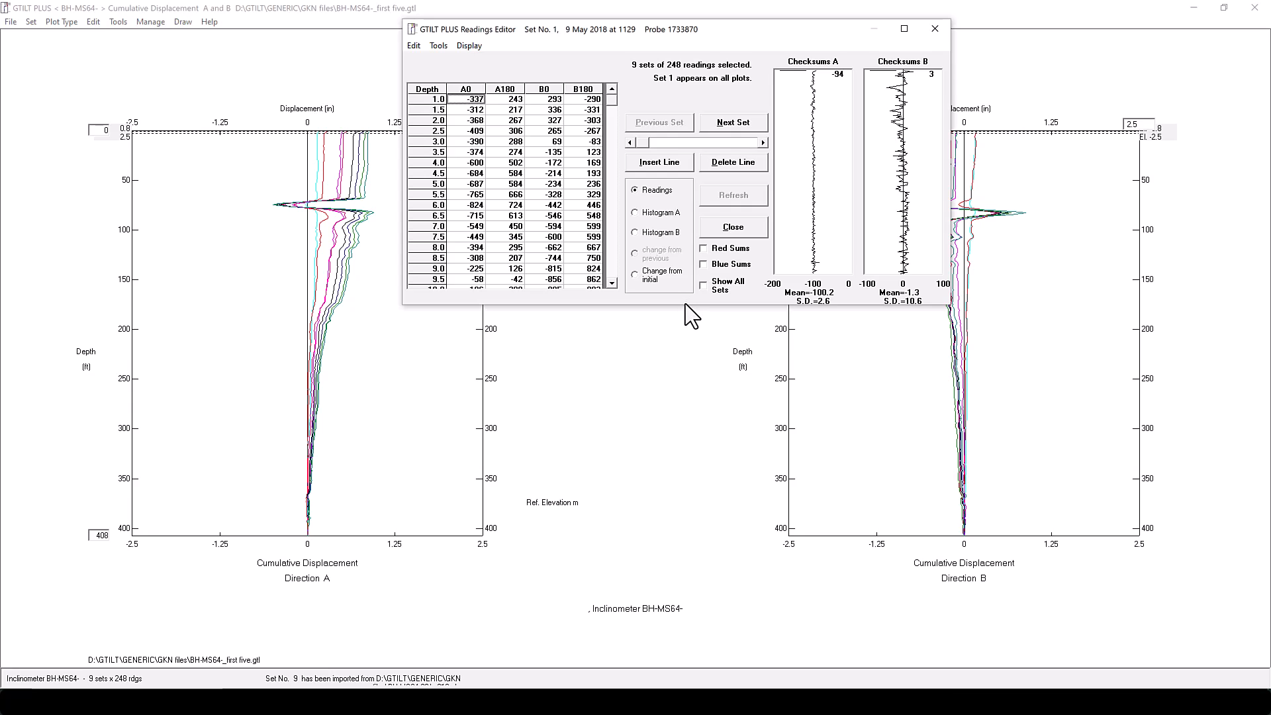
pyautogui.moveTo(684, 305); pyautogui.dragTo(682, 673)
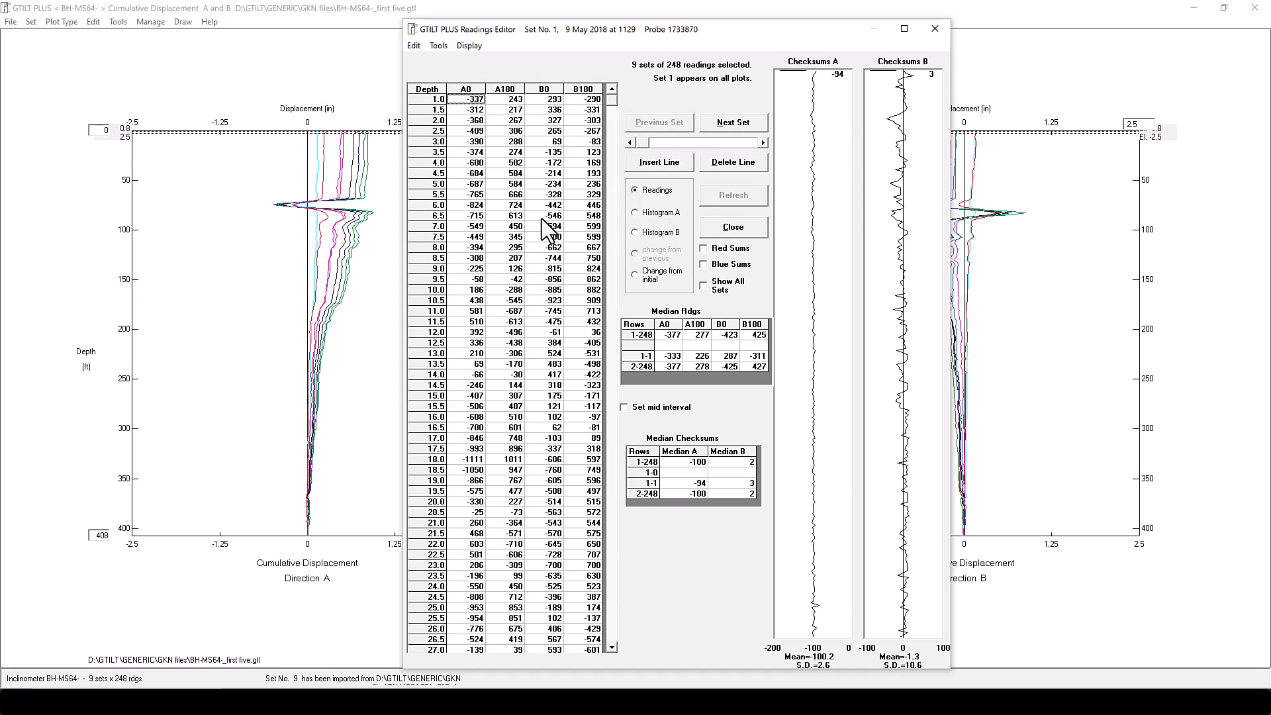
pyautogui.moveTo(659, 143); pyautogui.dragTo(759, 138)
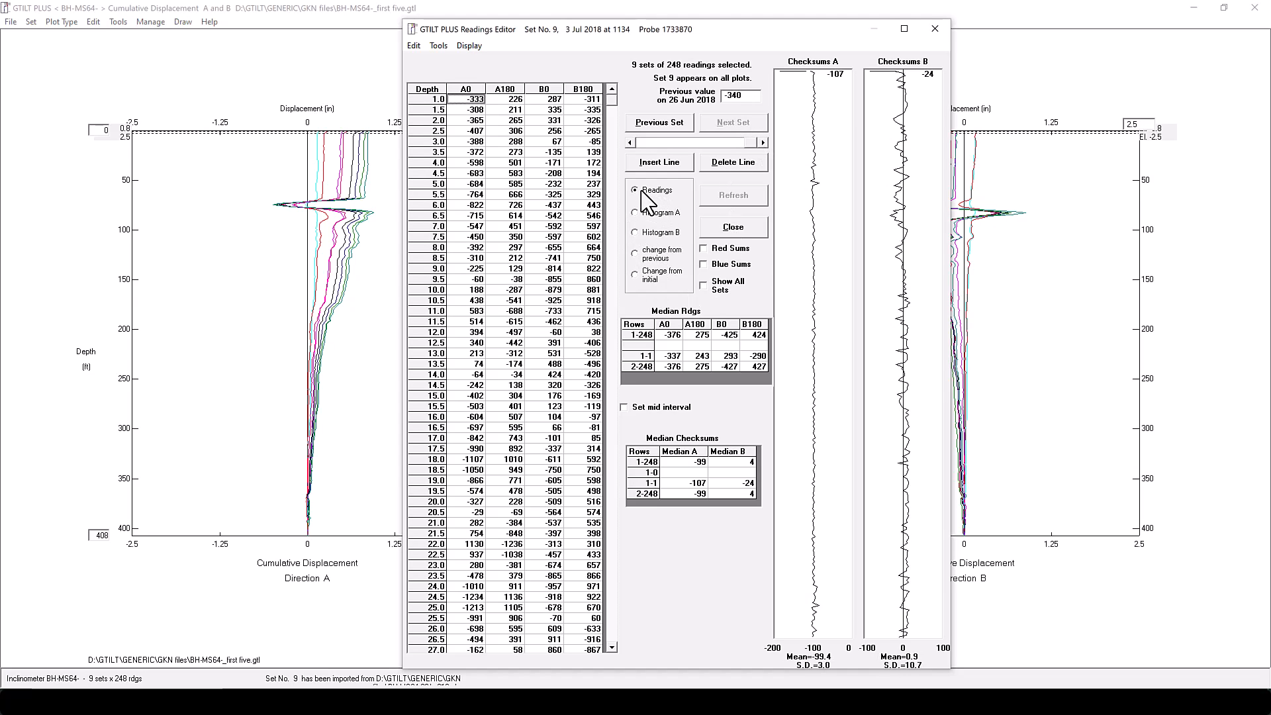
pyautogui.click(635, 275)
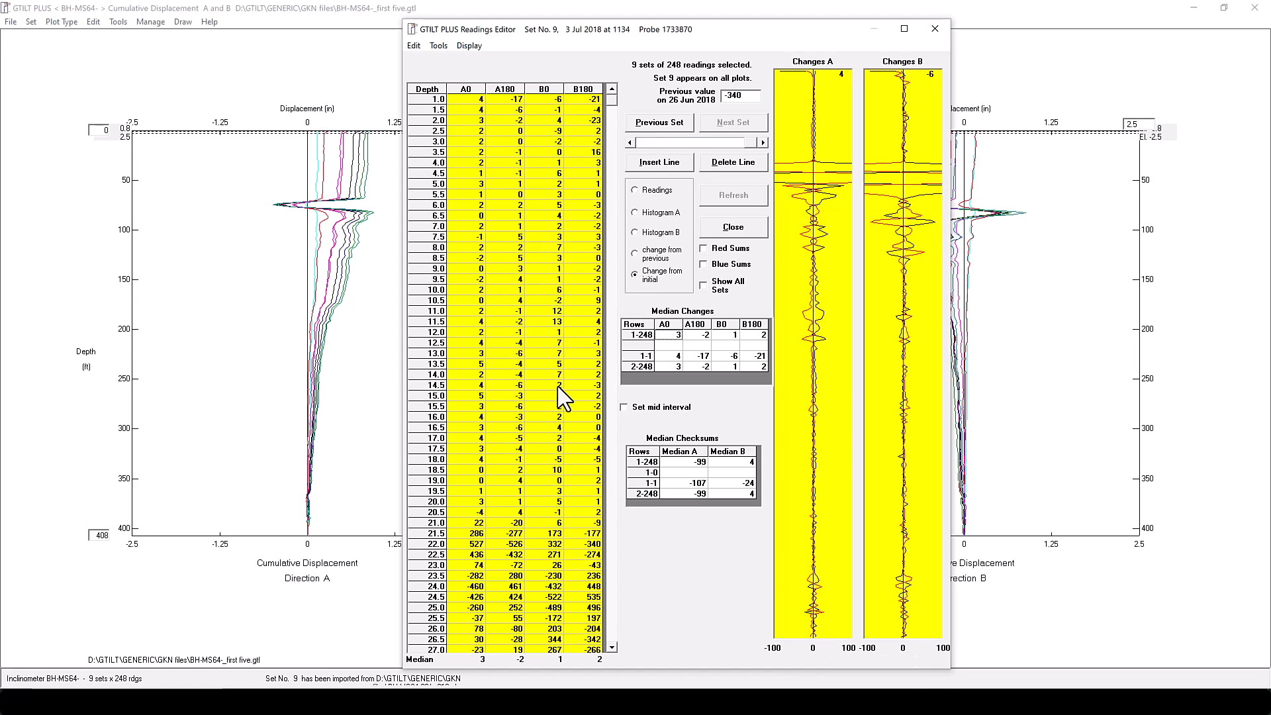
# Examine the A0 changes of set 9 row by row between depths 20.0 and 22.0, and close the Readings Editor
pyautogui.moveTo(614, 106); pyautogui.dragTo(618, 185)
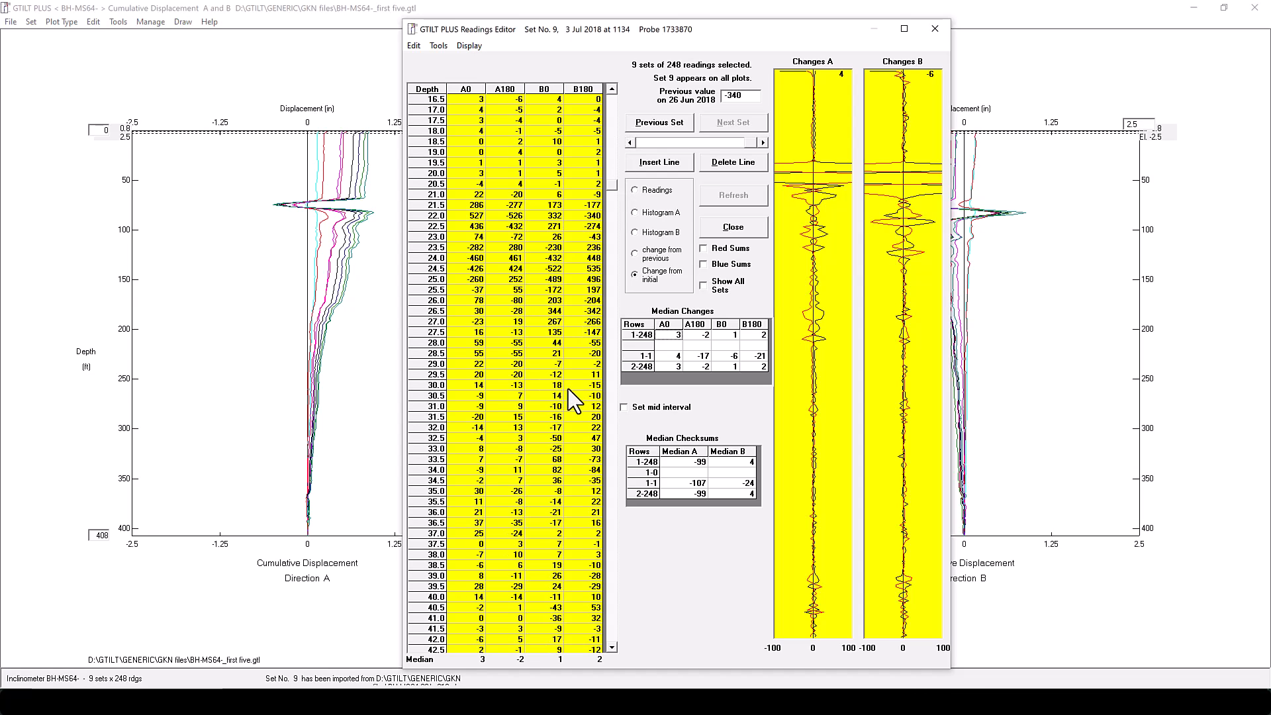
pyautogui.click(465, 214)
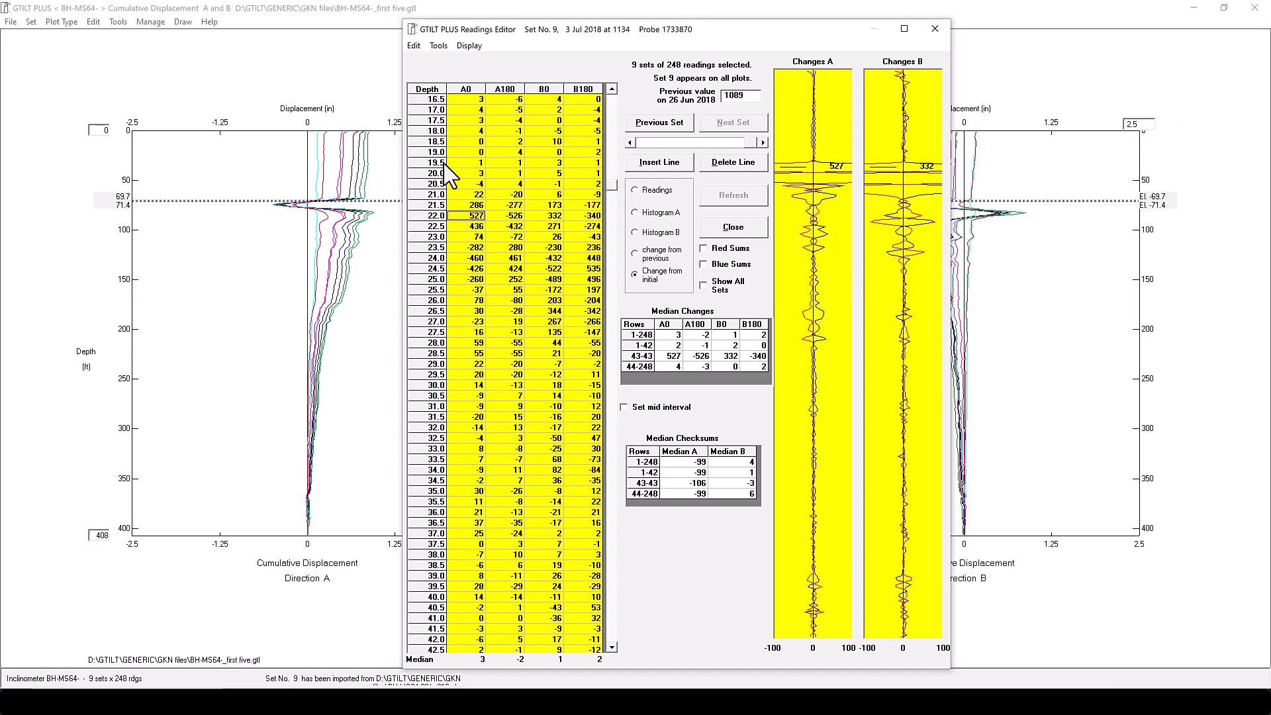
pyautogui.press('Up')
pyautogui.press('Up')
pyautogui.press('Up')
pyautogui.press('Up')
pyautogui.press('Down')
pyautogui.press('Down')
pyautogui.press('Down')
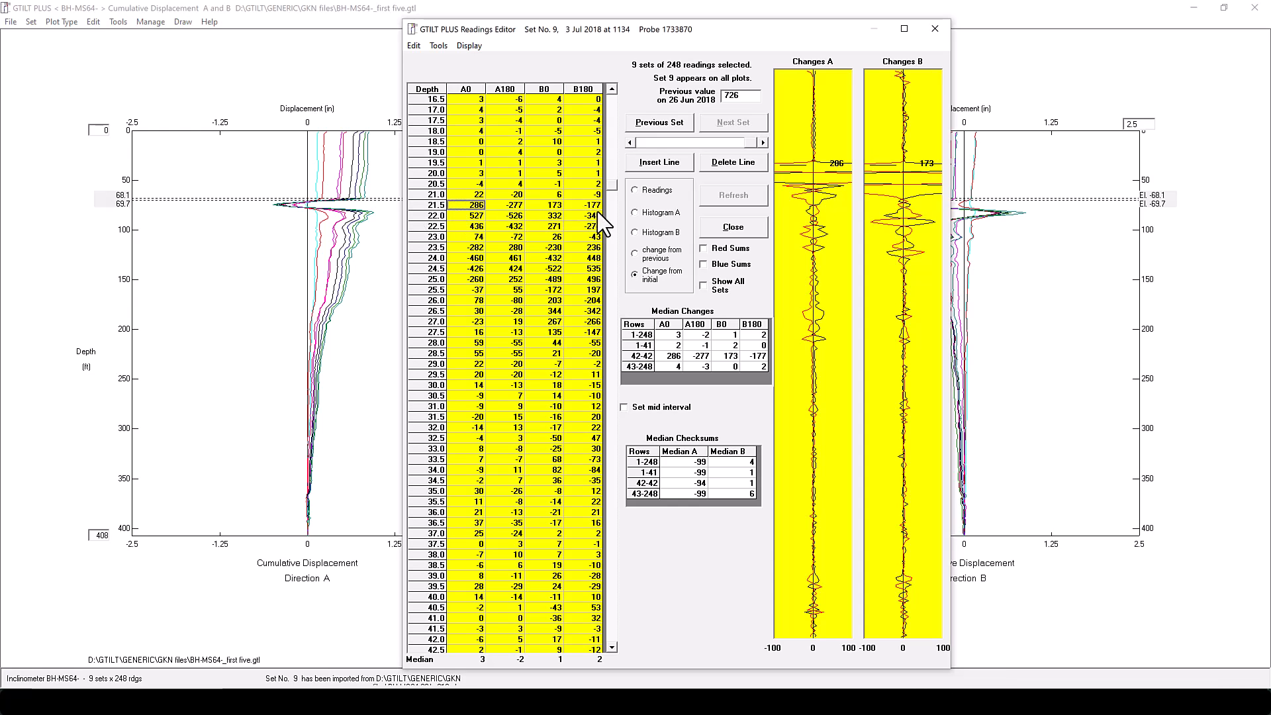
pyautogui.click(734, 228)
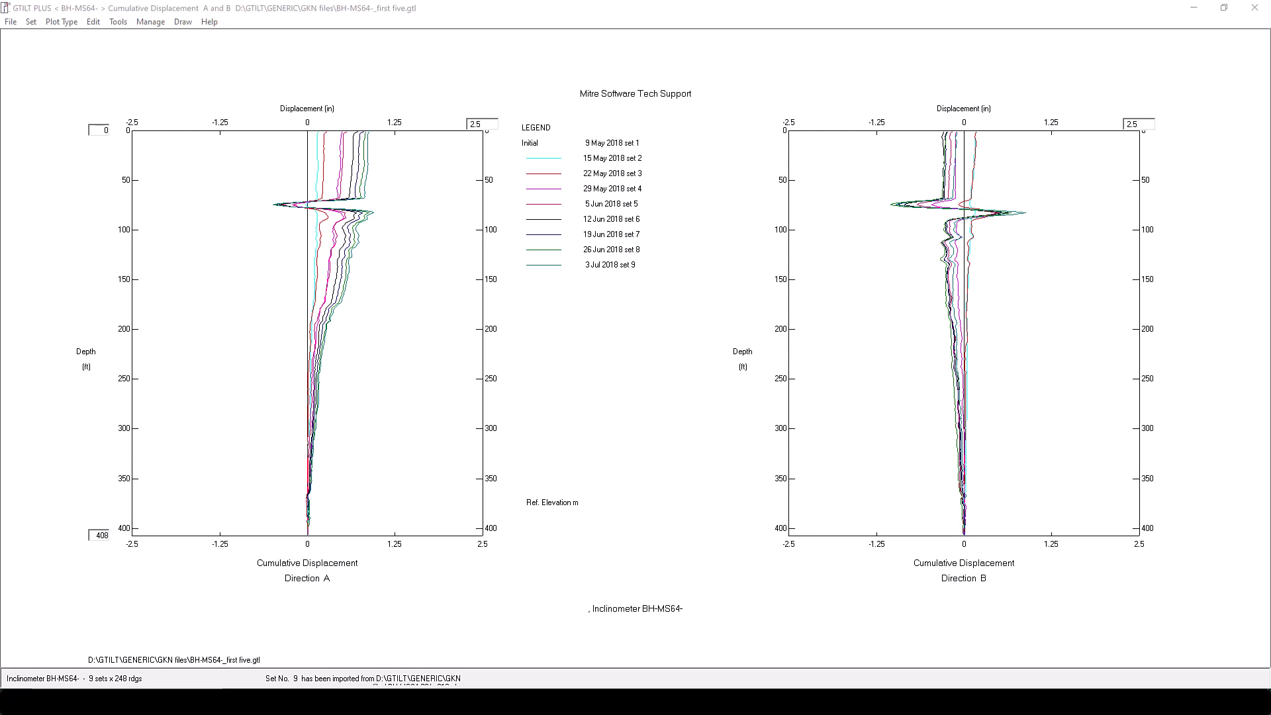
# Save the inclinometer file with the nine datasets and switch the plot to Absolute Position A and B
pyautogui.click(12, 21)
pyautogui.click(31, 126)
pyautogui.click(63, 22)
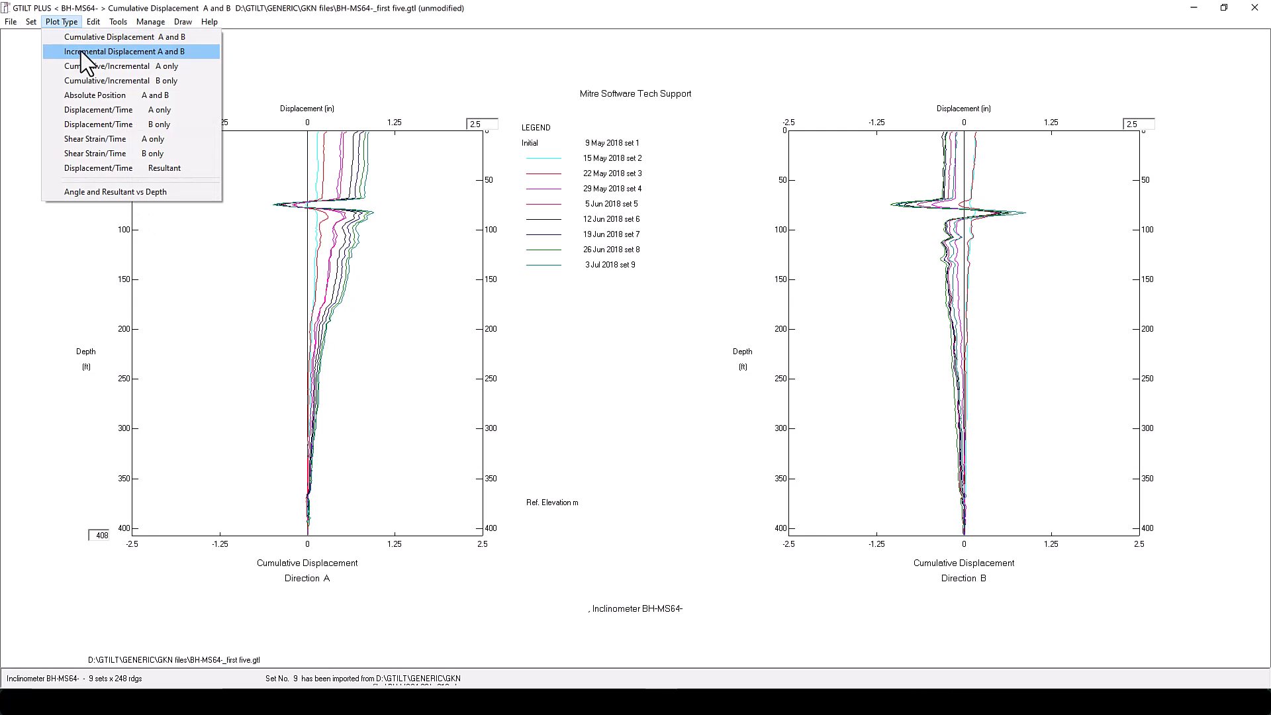
pyautogui.click(90, 97)
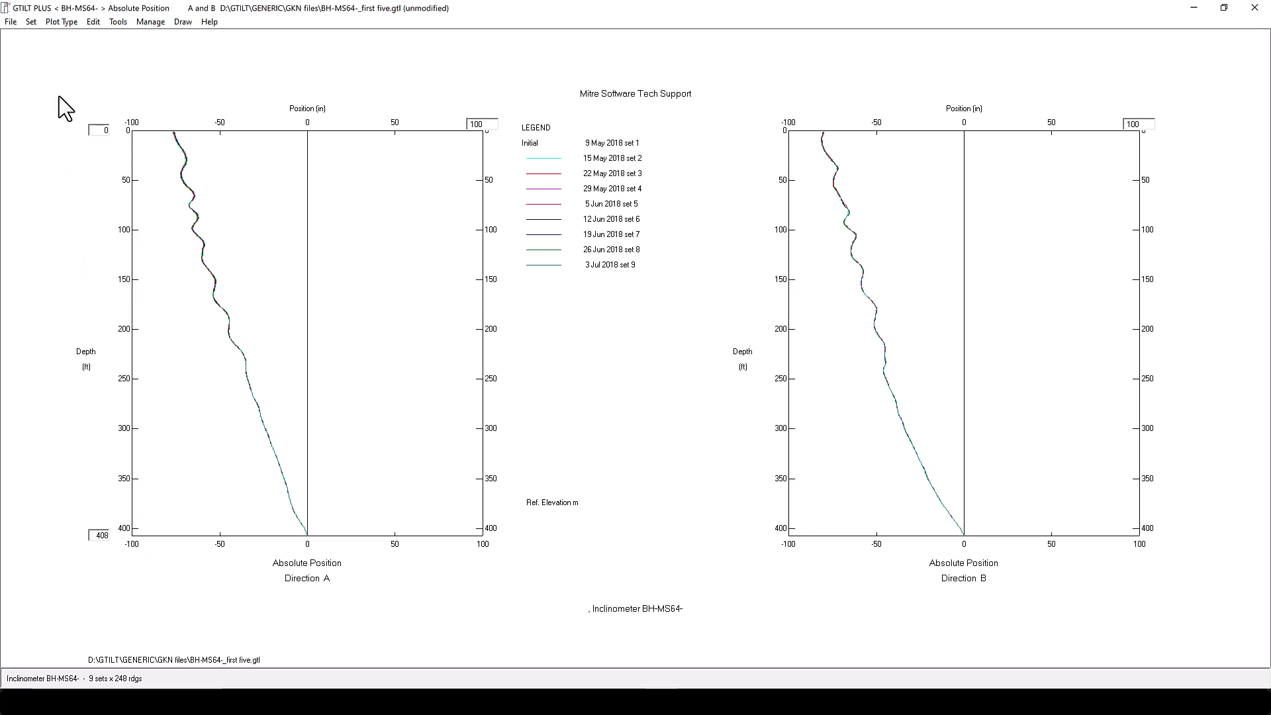
# Set the number of readings to 60 in the main header
pyautogui.click(94, 22)
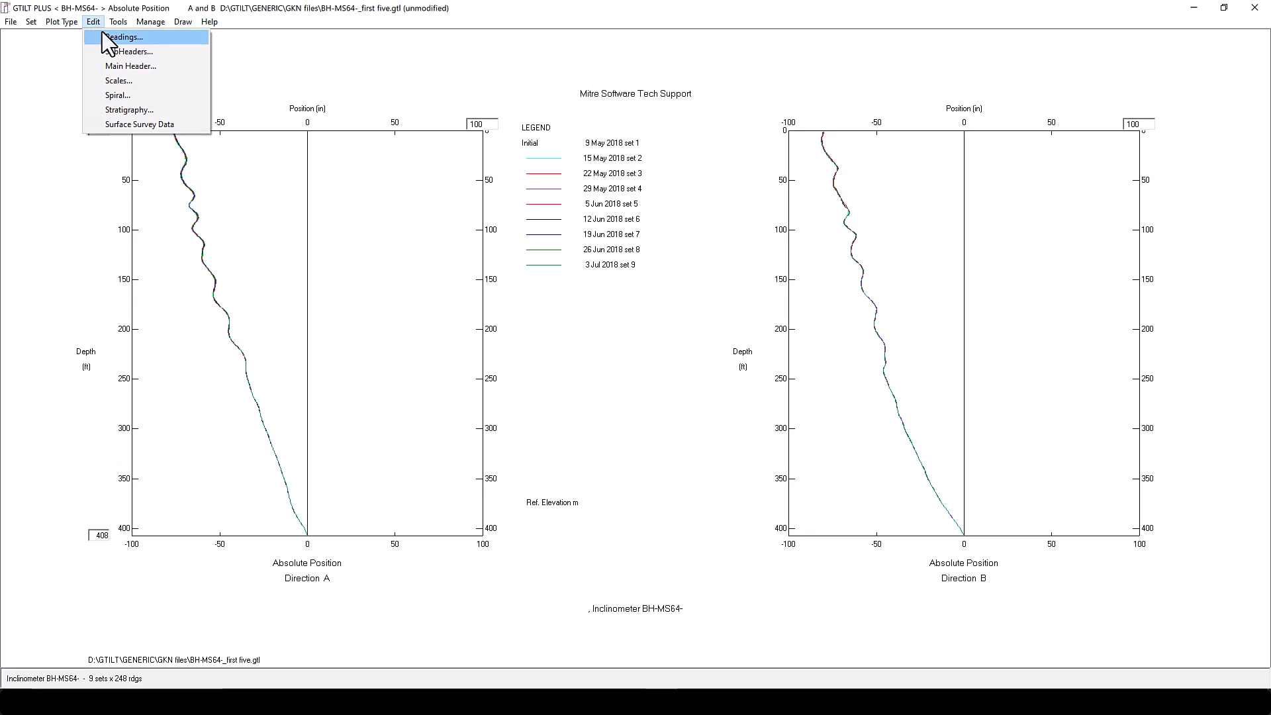
pyautogui.click(124, 65)
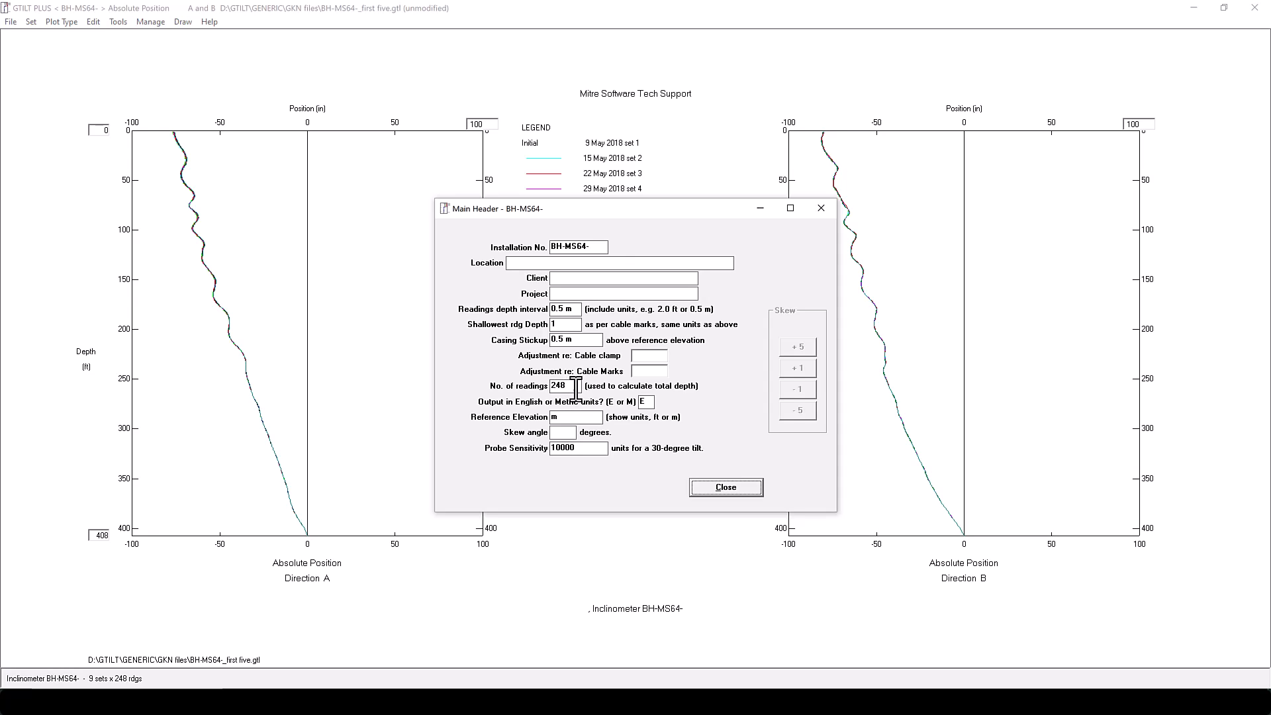
pyautogui.doubleClick(575, 388)
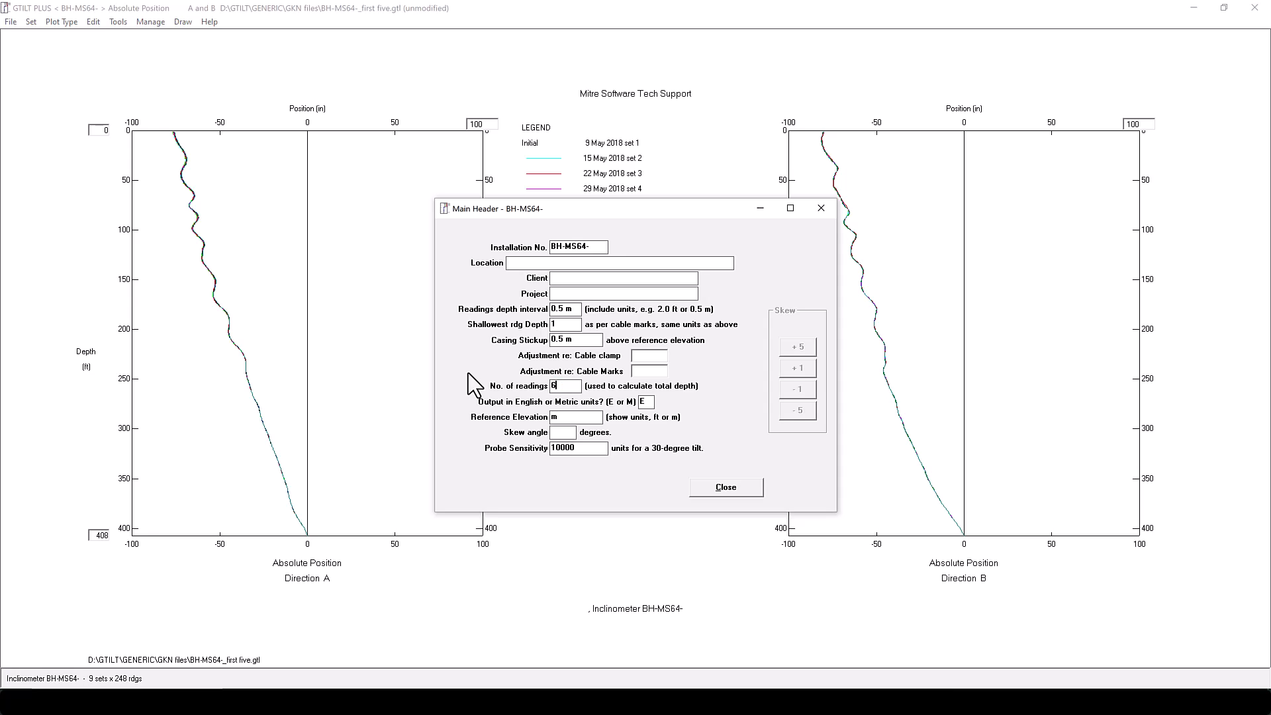
pyautogui.click(743, 489)
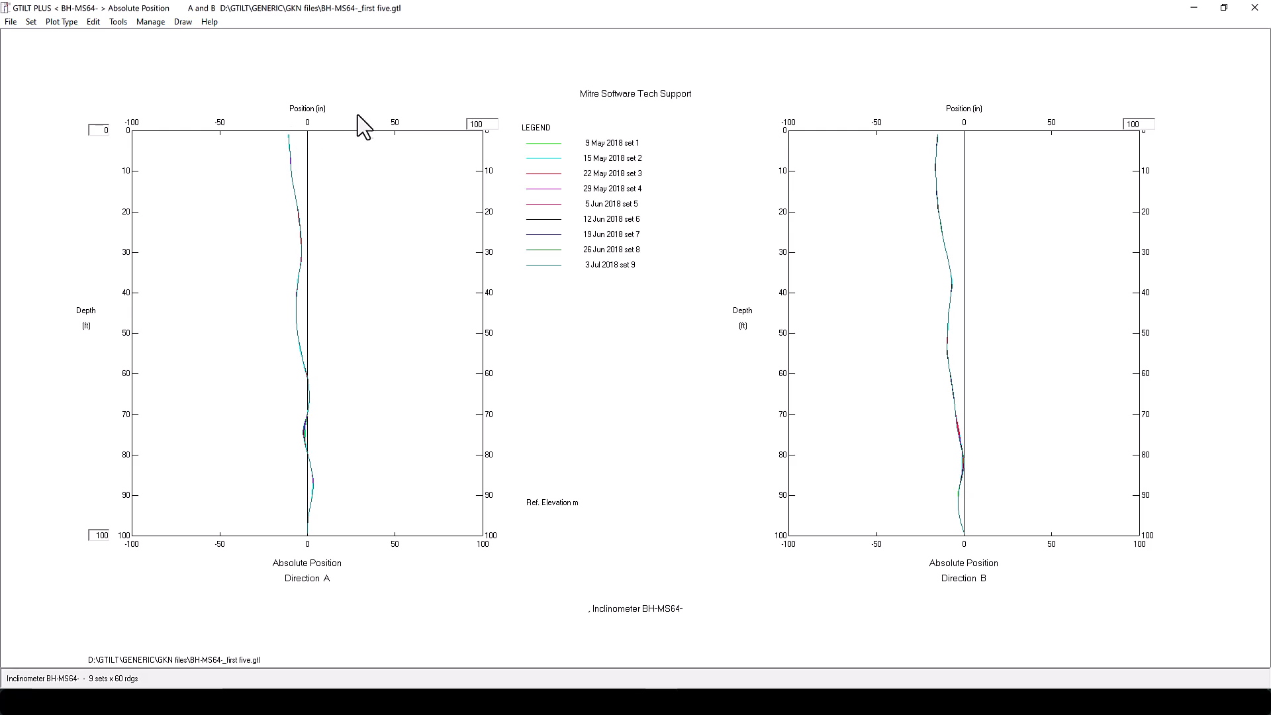
# Set the position scale to 2 inches on both the Direction A and Direction B plots
pyautogui.doubleClick(485, 124)
pyautogui.write('2')
pyautogui.press('Tab')
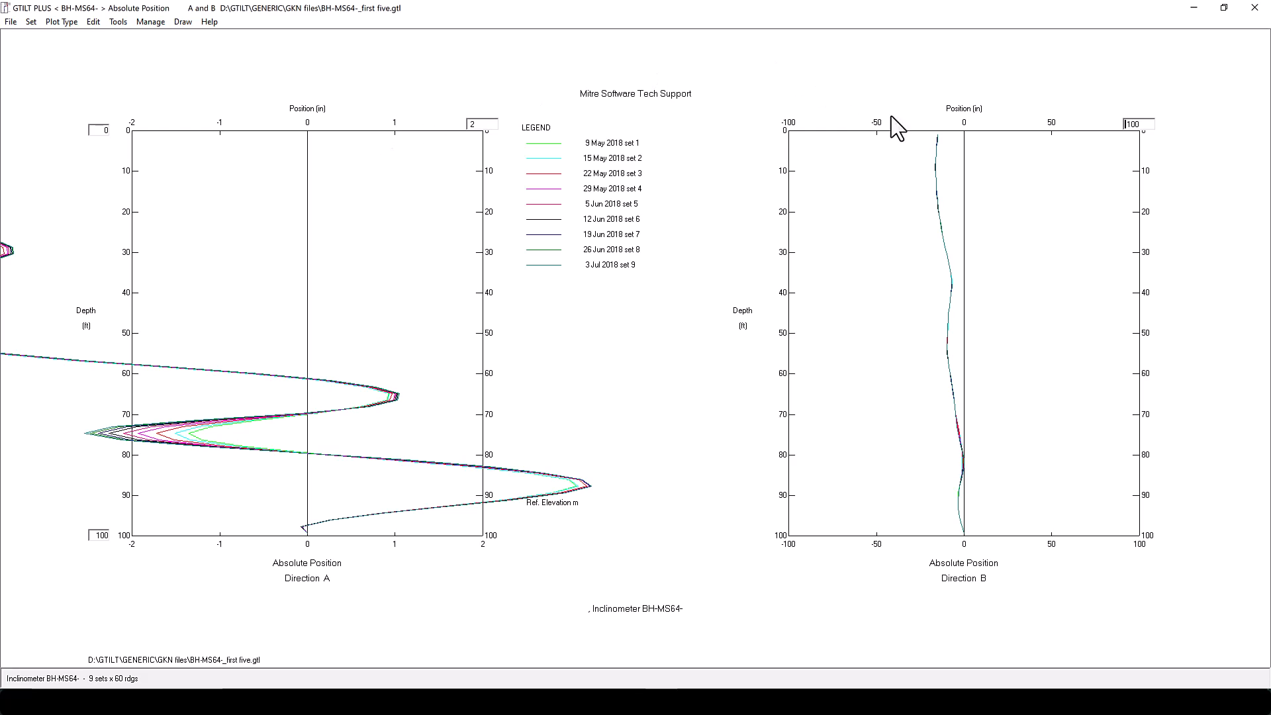
pyautogui.doubleClick(1152, 121)
pyautogui.write('2')
pyautogui.press('Return')
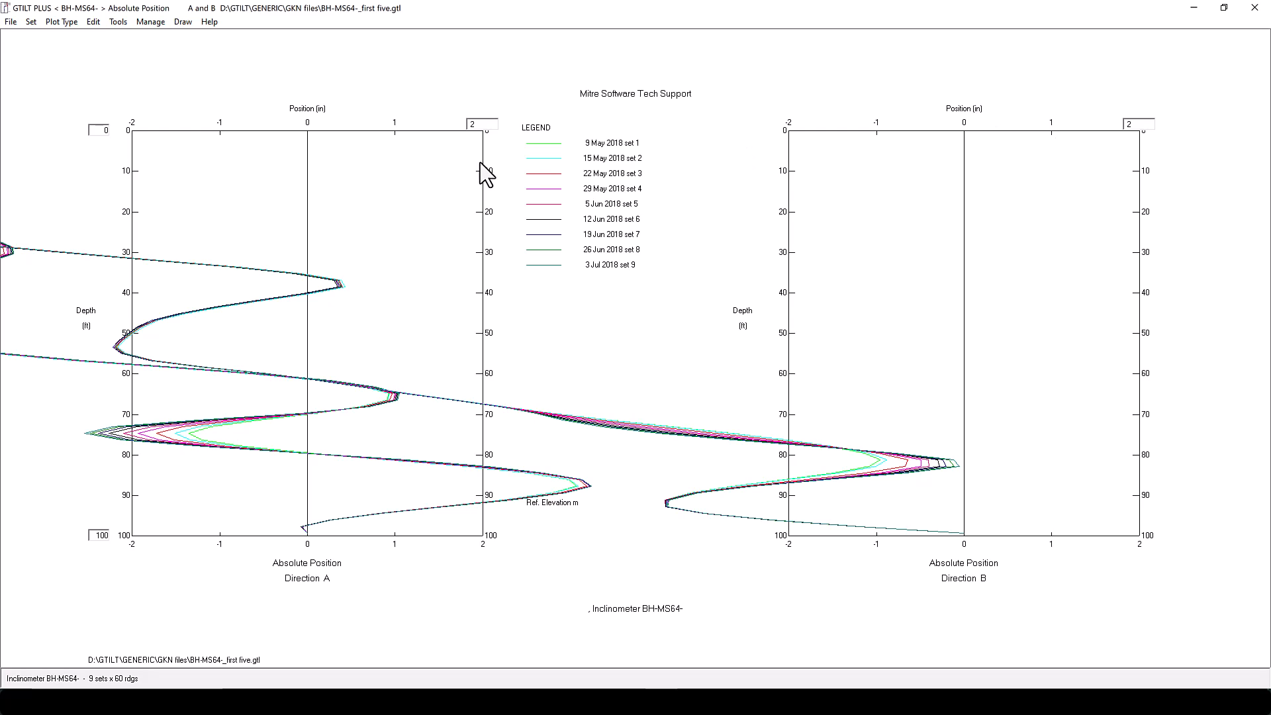
# Set the position scale to 6 inches on both the Direction A and Direction B plots
pyautogui.doubleClick(475, 126)
pyautogui.write('6')
pyautogui.press('Return')
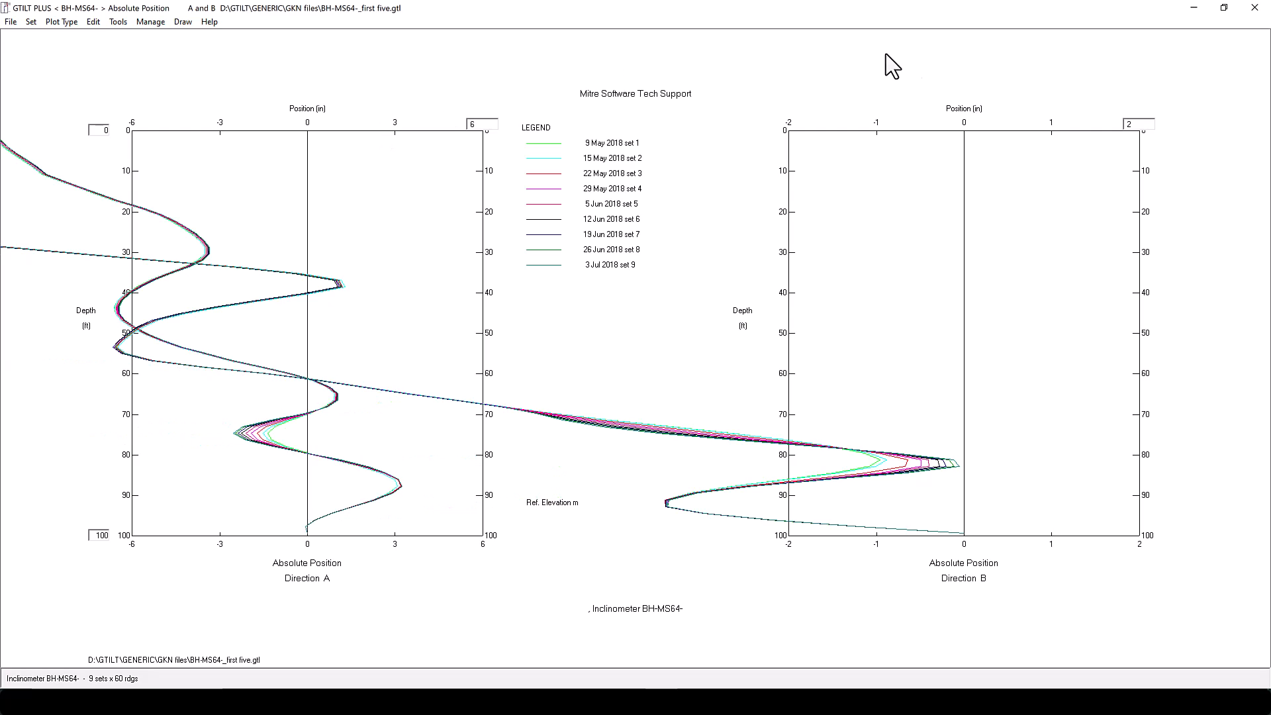
pyautogui.doubleClick(1144, 124)
pyautogui.write('6')
pyautogui.press('Return')
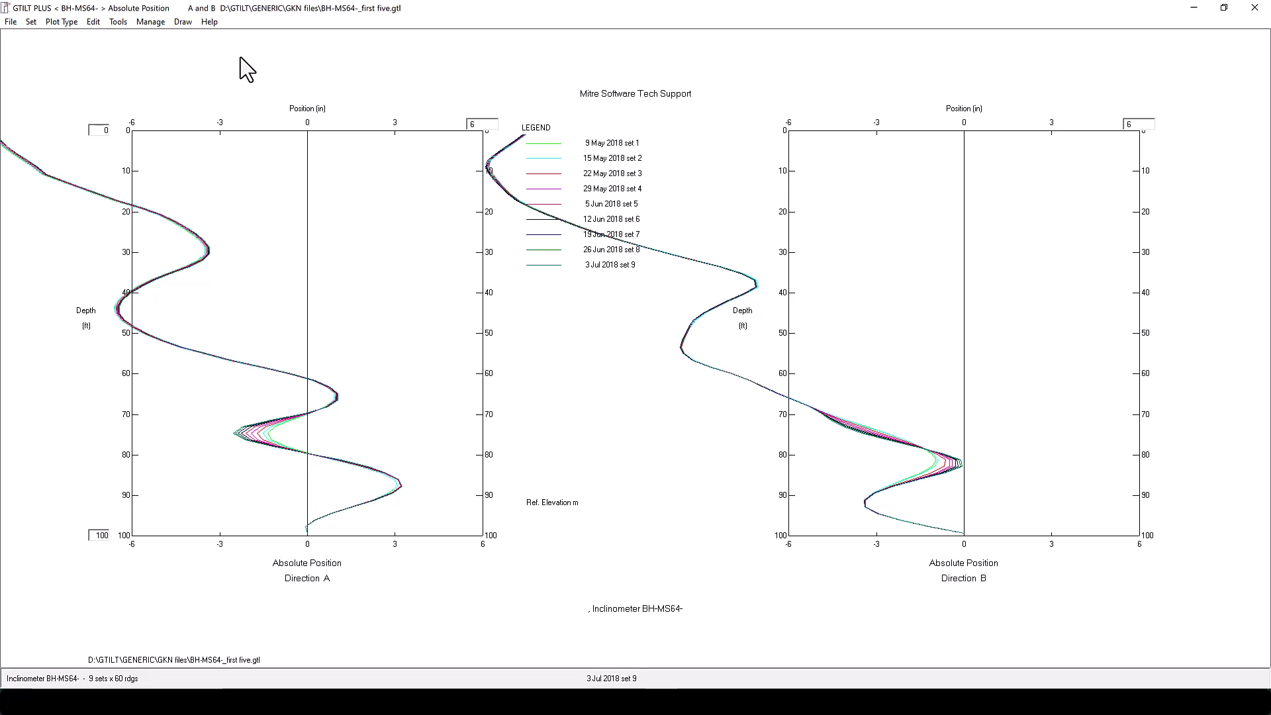
pyautogui.press('space')
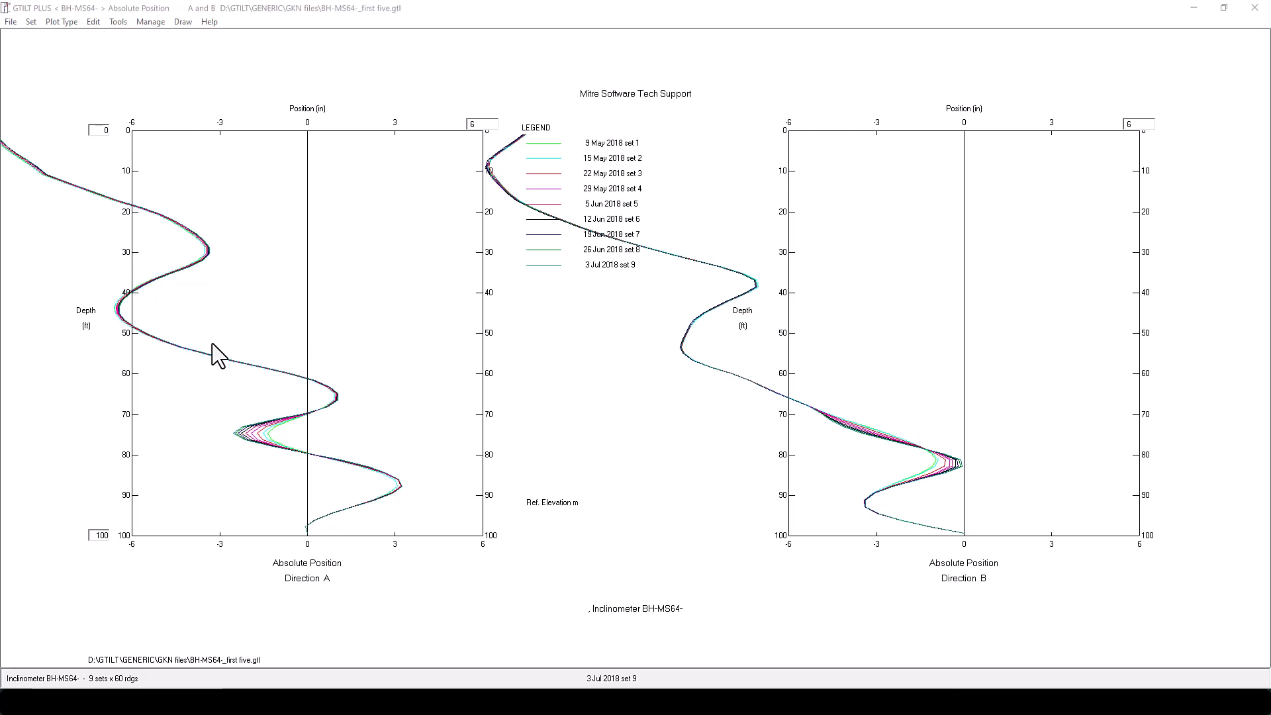
# Review the inclinometer's main header settings, including the number of readings, without changing them
pyautogui.click(94, 21)
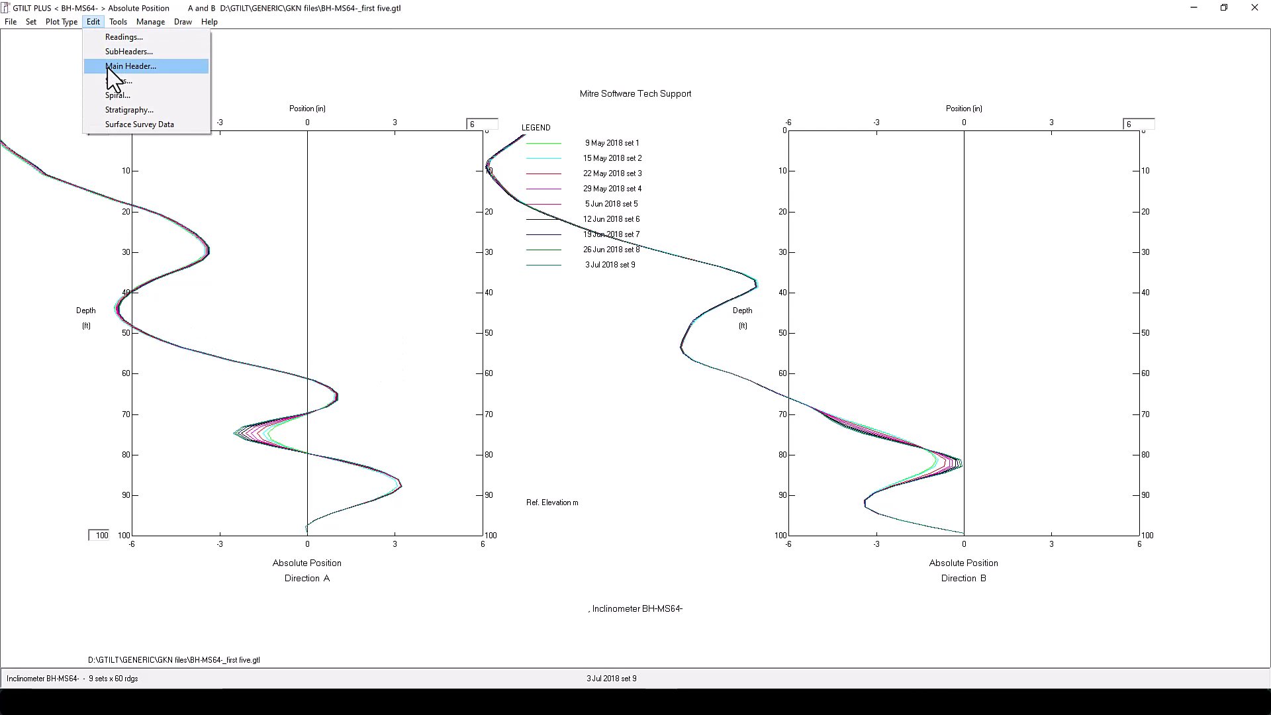
pyautogui.click(131, 66)
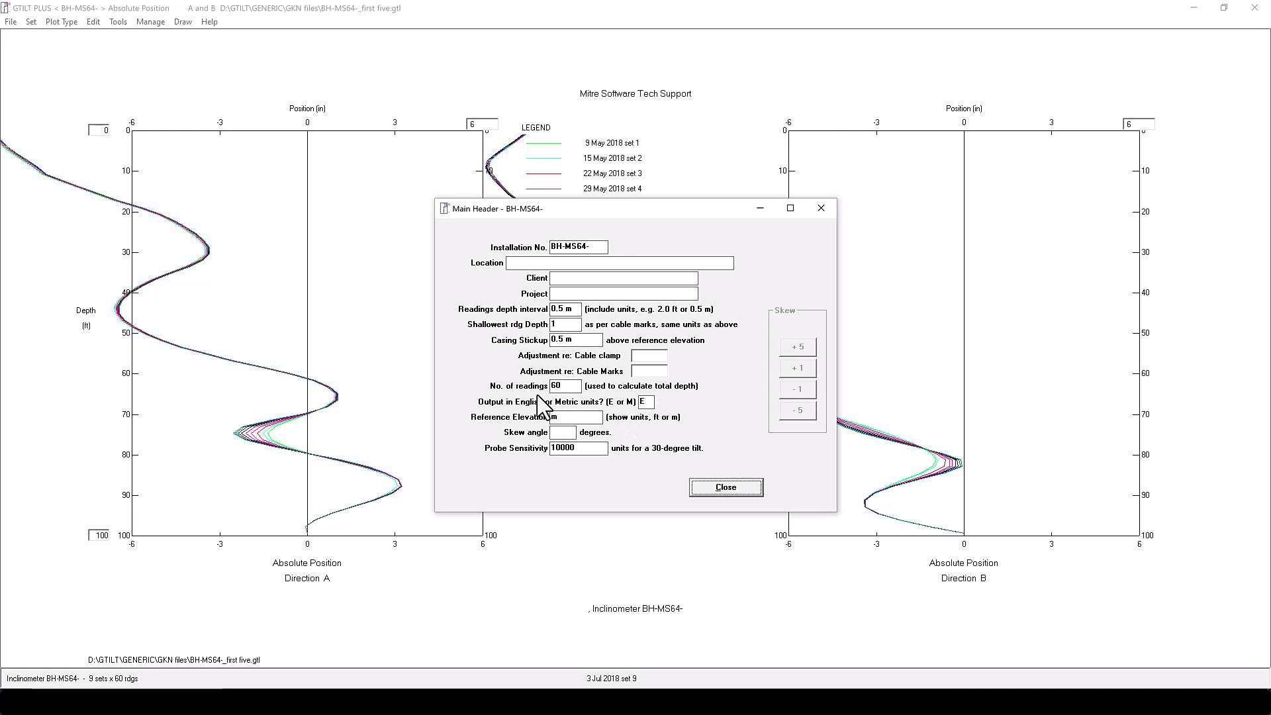
pyautogui.click(725, 490)
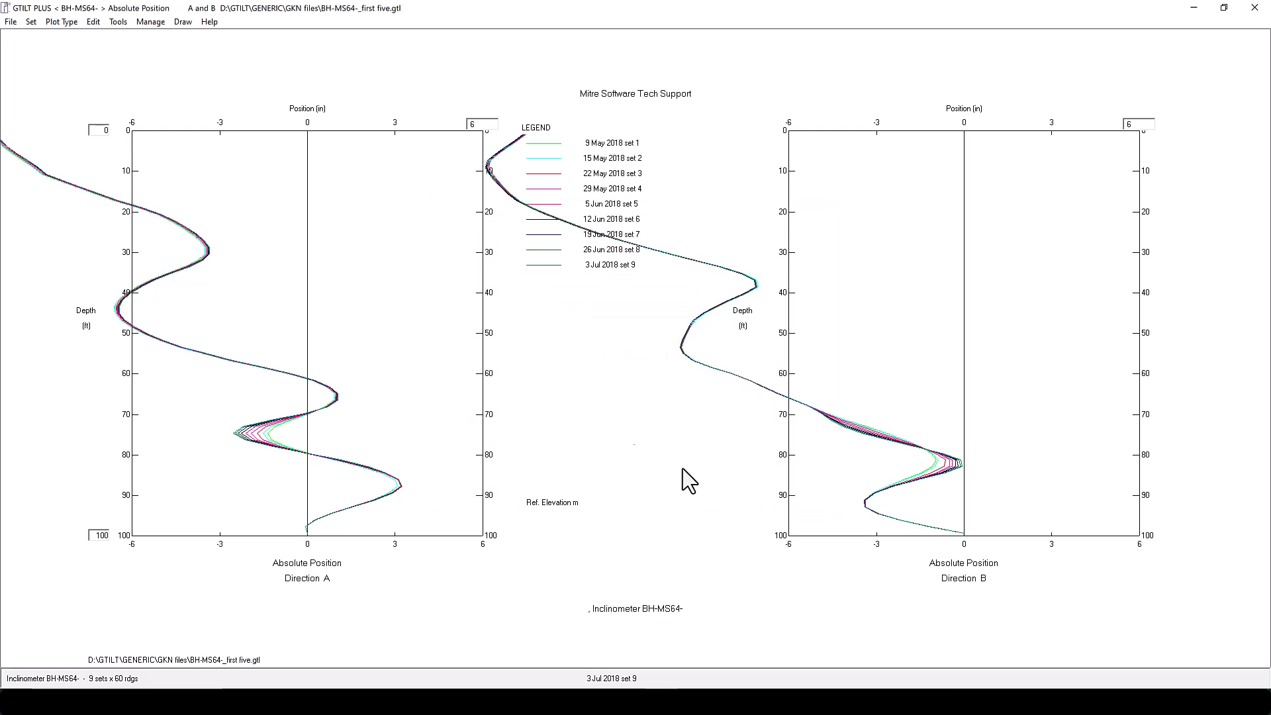
# Clear the current data, reload the saved file BH-MS64-_first five.gtl and switch the plot to Cumulative Displacement A and B
pyautogui.click(12, 24)
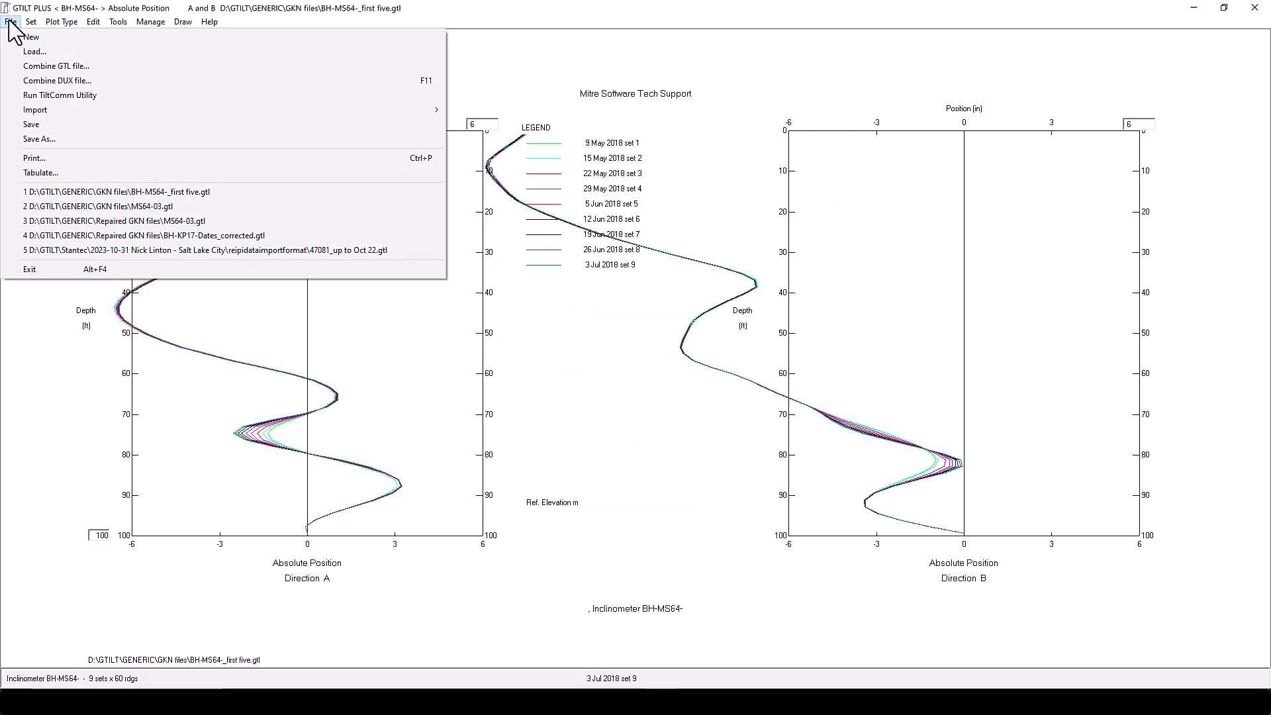
pyautogui.click(12, 39)
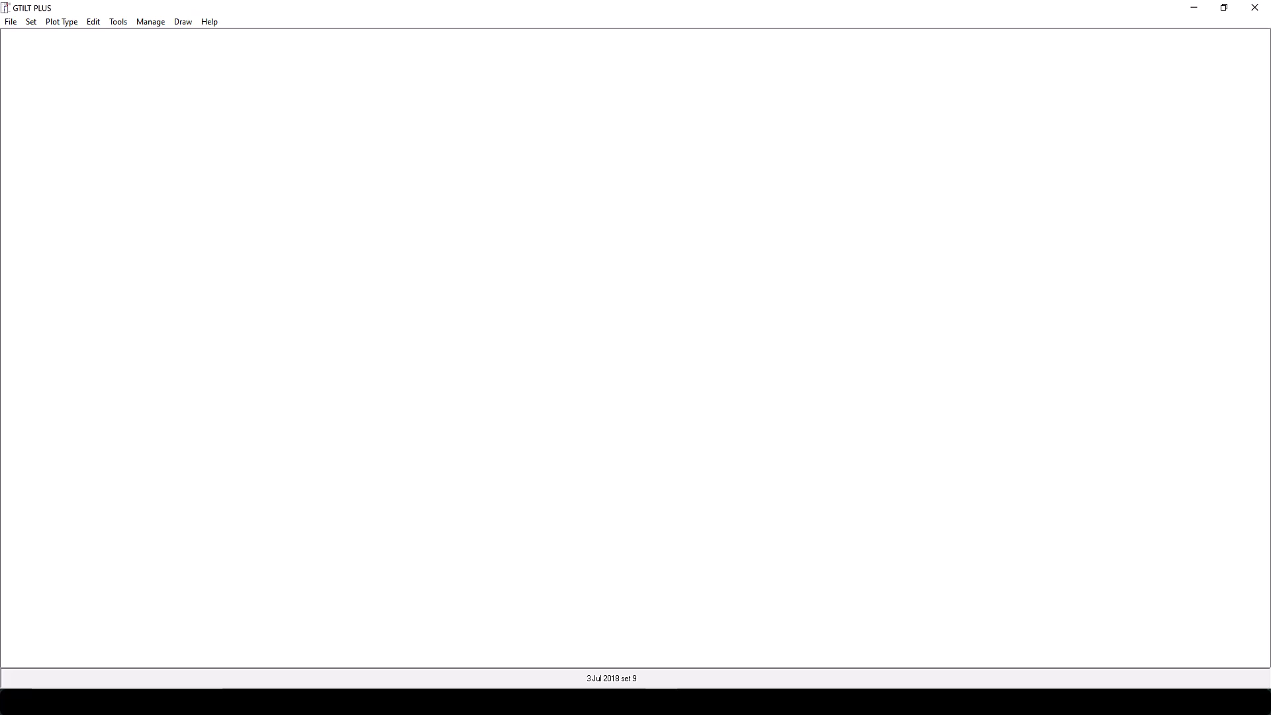
pyautogui.click(14, 23)
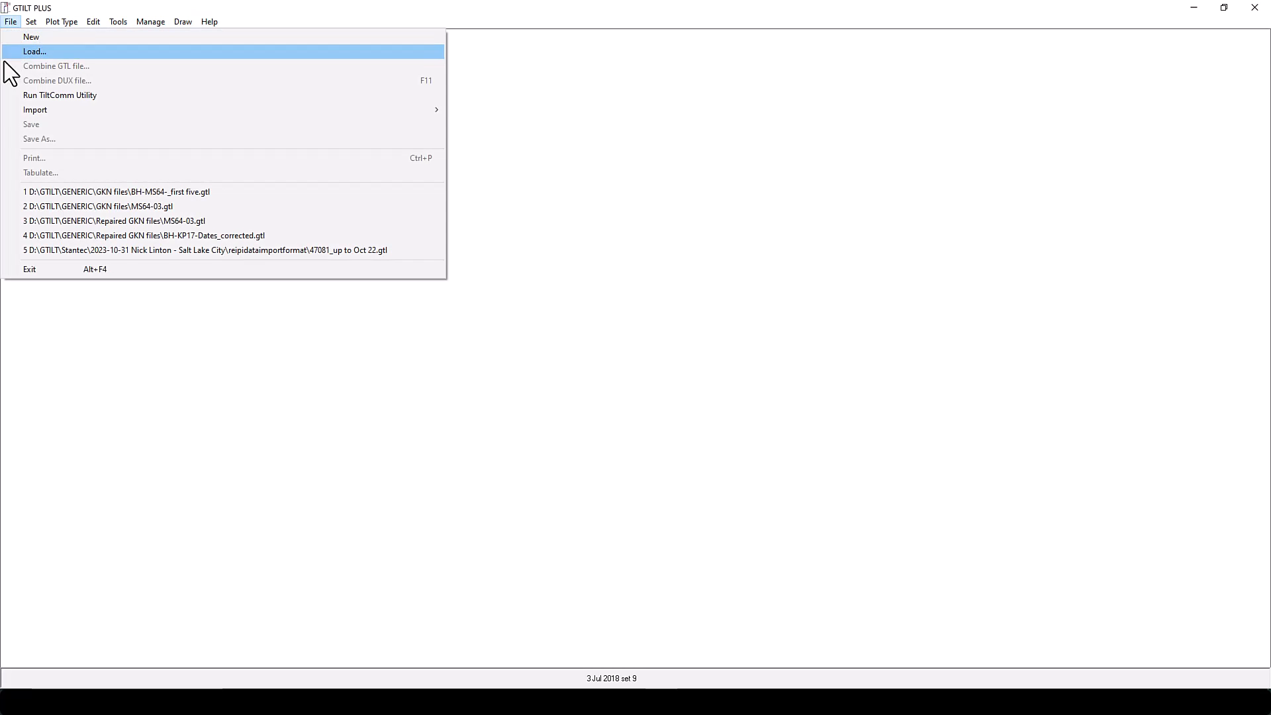
pyautogui.click(52, 194)
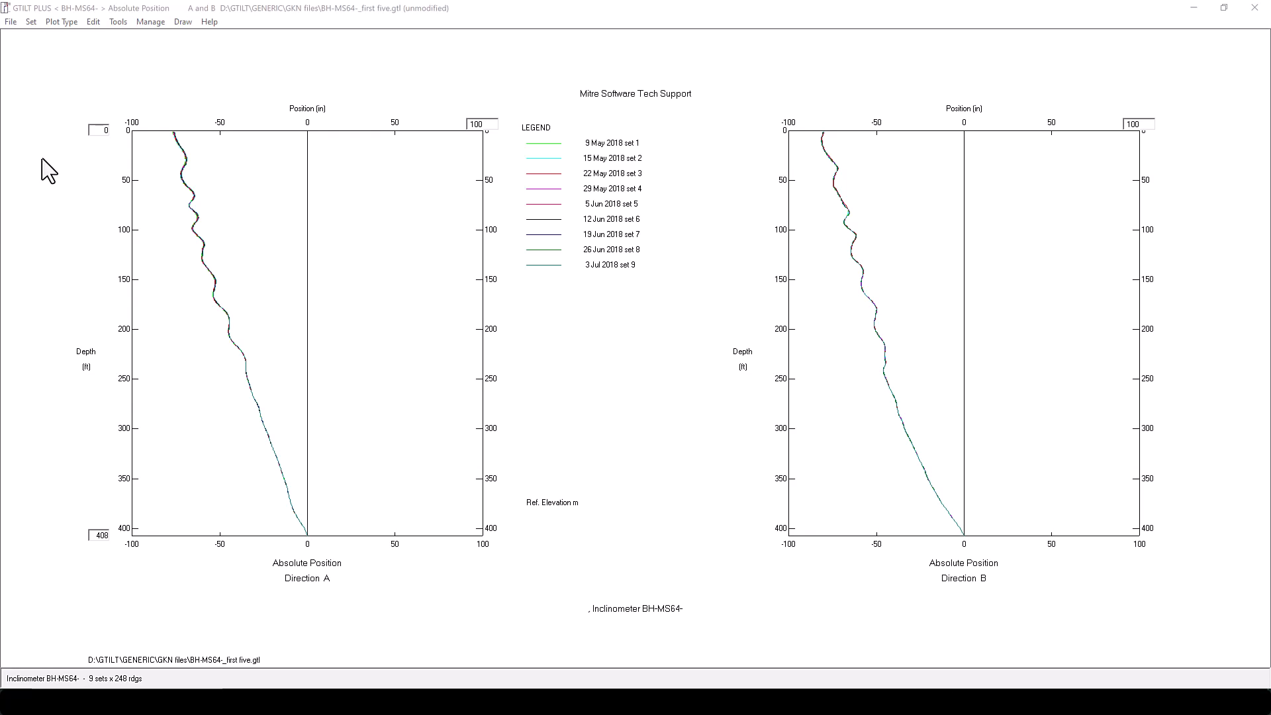
pyautogui.click(57, 24)
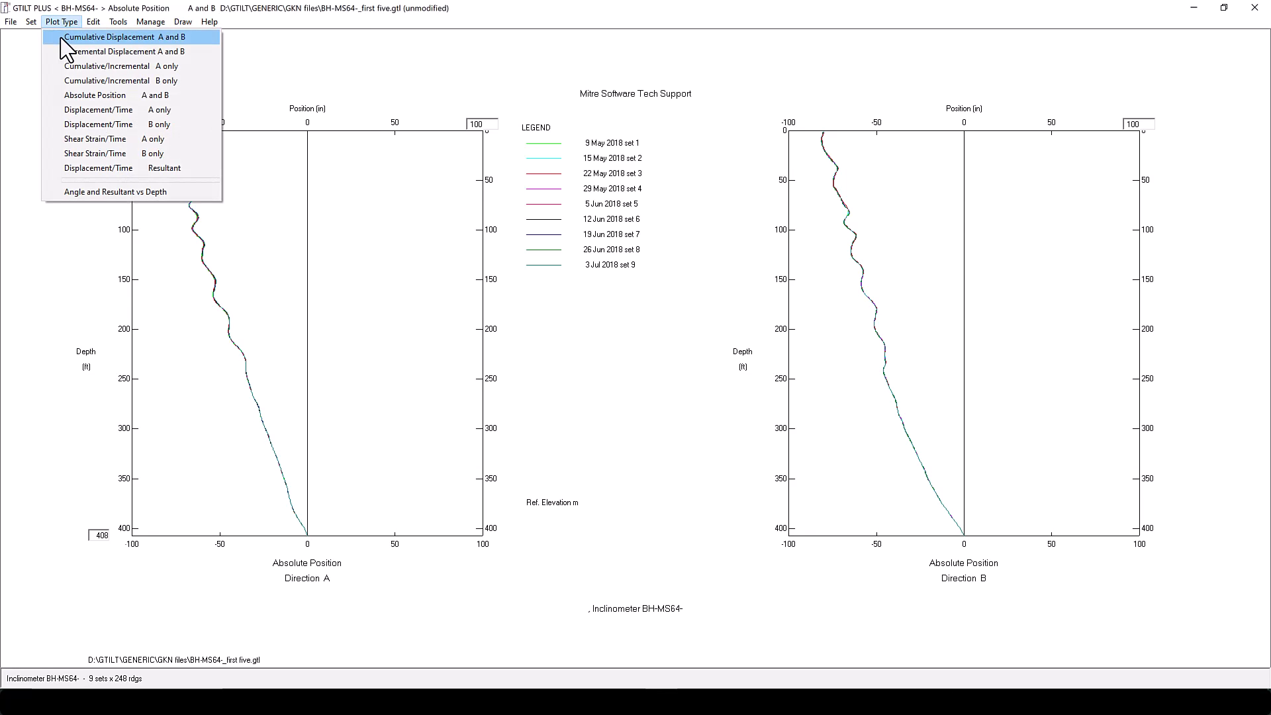
pyautogui.click(67, 38)
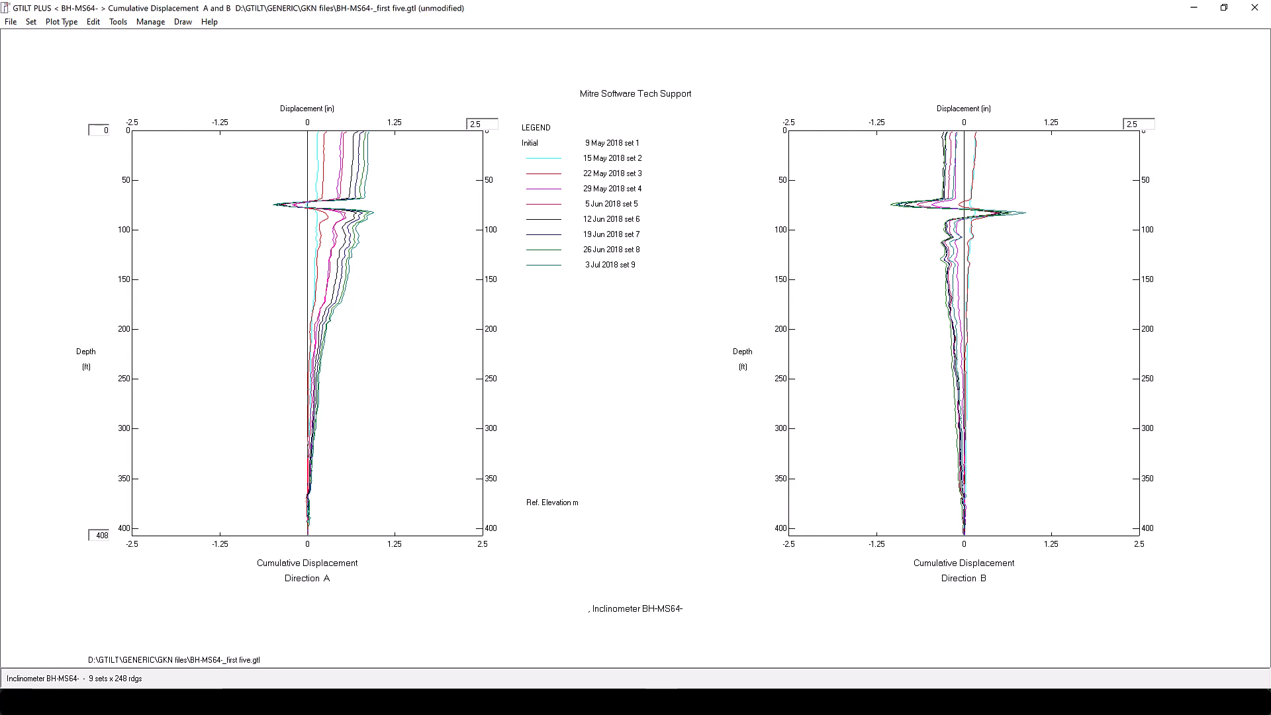